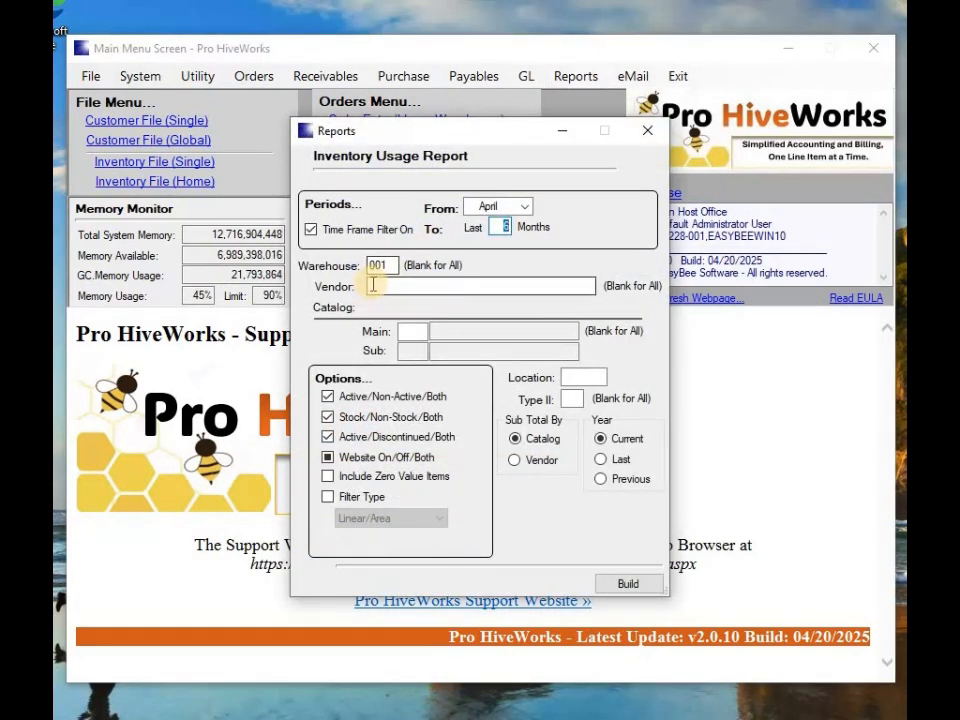
Filter the Inventory Usage Report by vendor 00131A, Designer Roofing Supplies, using the vendor lookup.
click(370, 287)
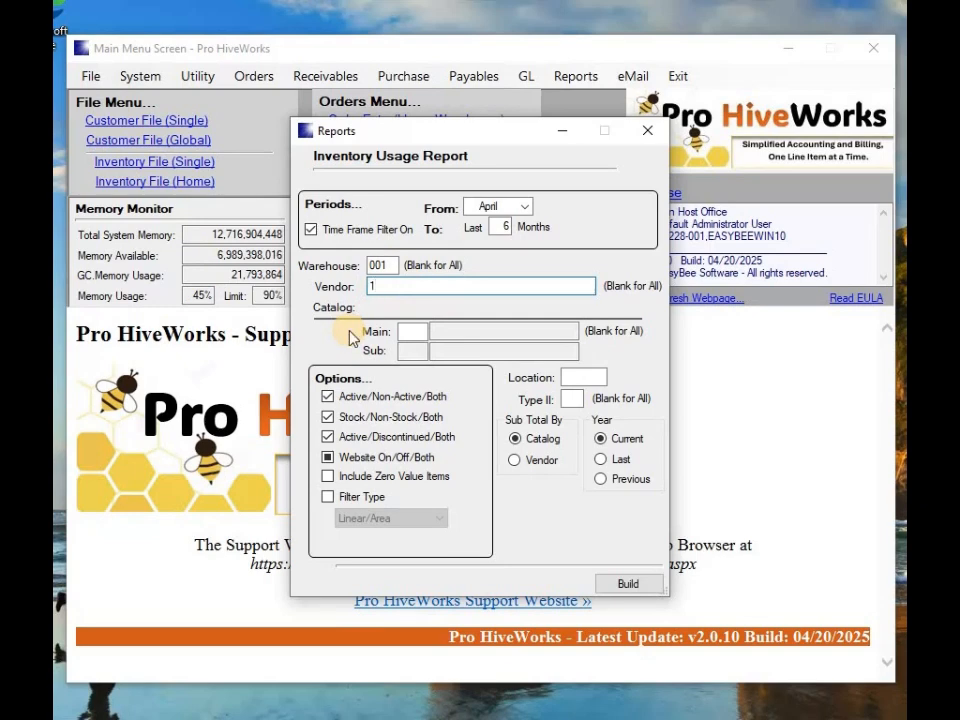
key(Return)
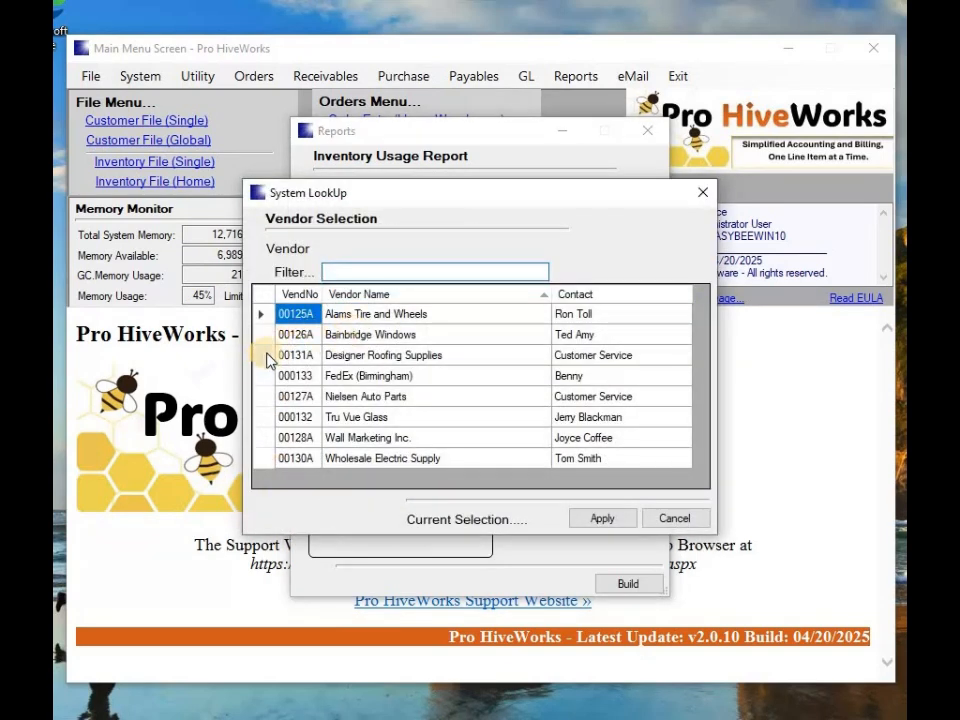
double_click(268, 355)
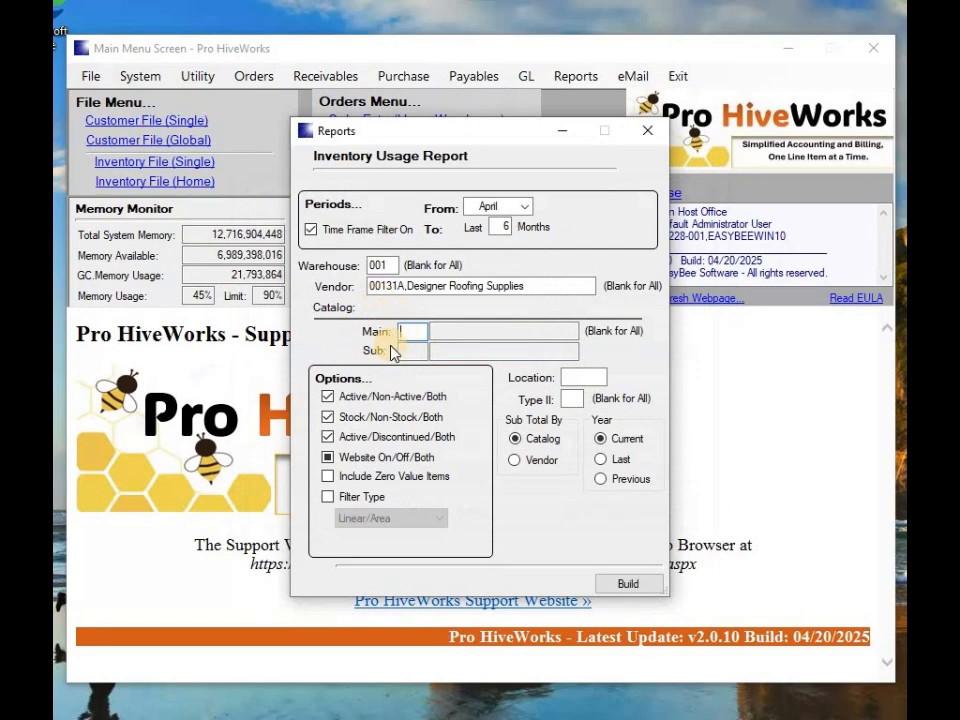
Look up the catalog, choose Glass, Non Glare as the report's main and sub catalog, and close the report form without building it.
text(1)
key(Return)
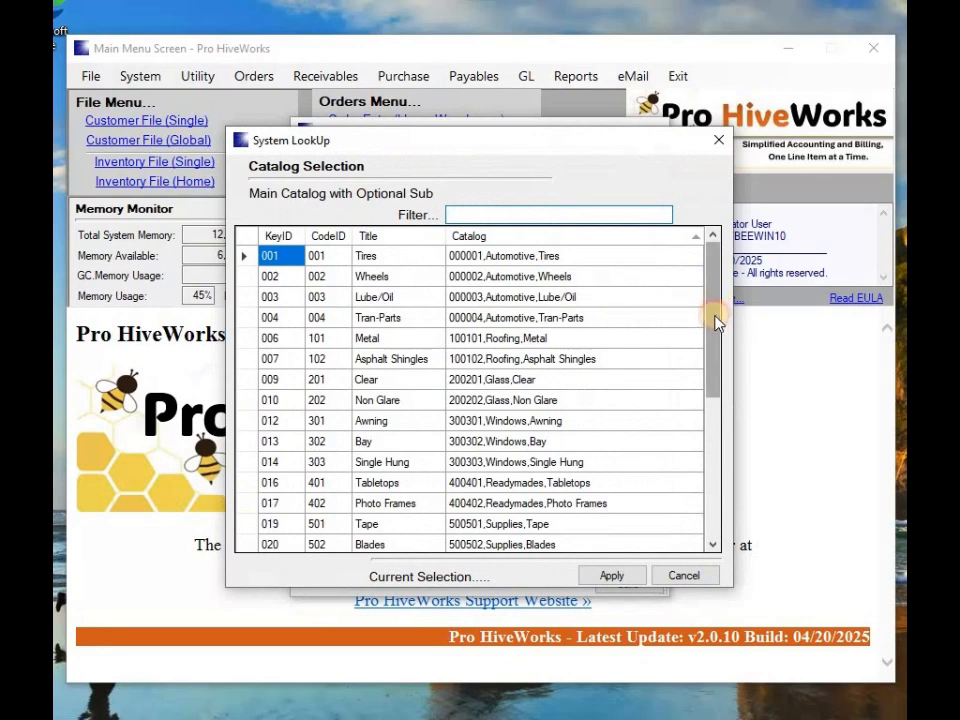
drag(716, 322, 715, 380)
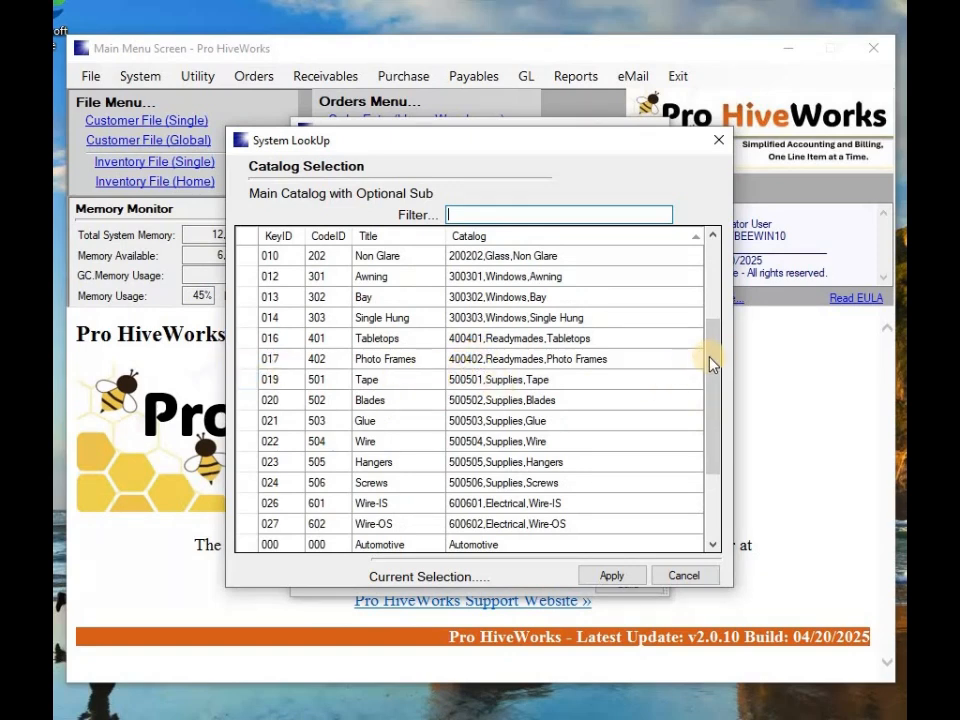
scroll(640, 340, up, 1)
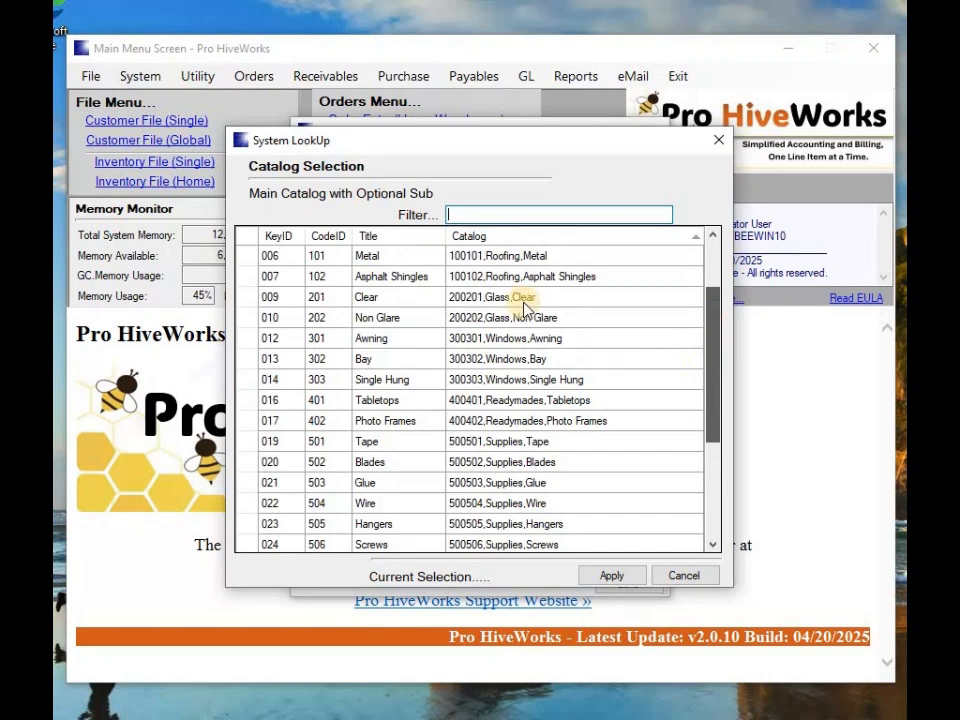
double_click(250, 318)
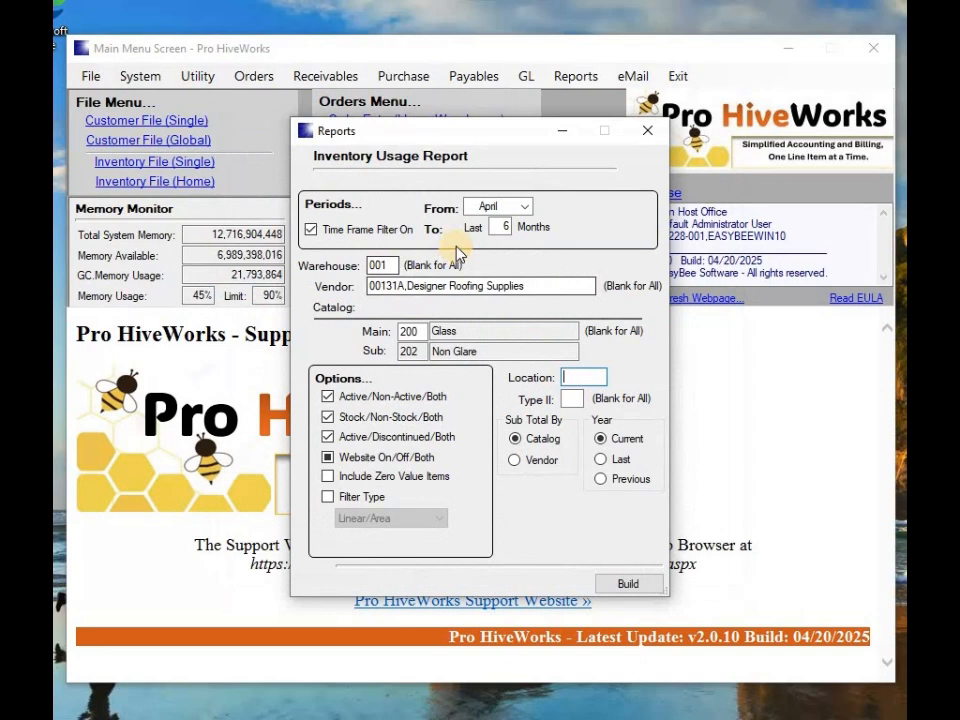
click(645, 133)
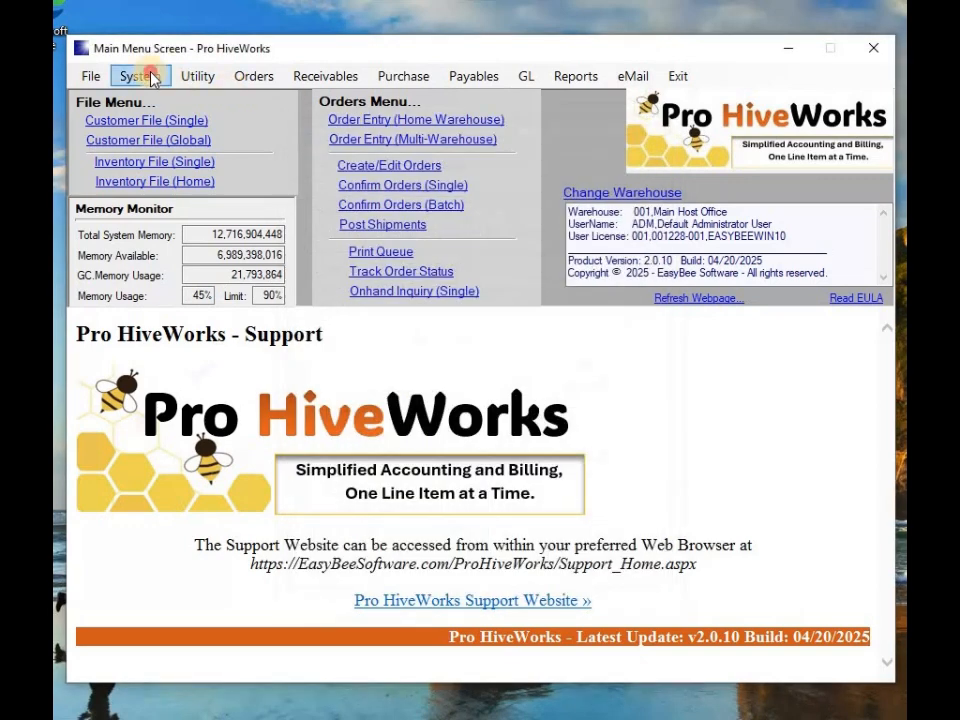
Open the system-wide OnSale Discounts record and display its individual discount entries.
click(152, 79)
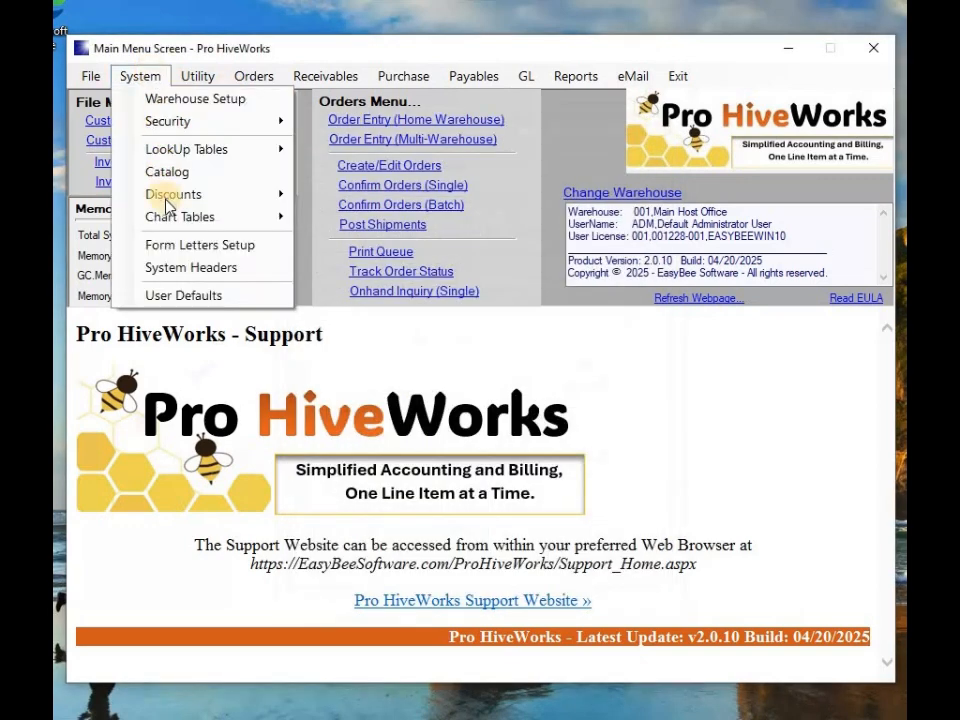
mouse_move(168, 203)
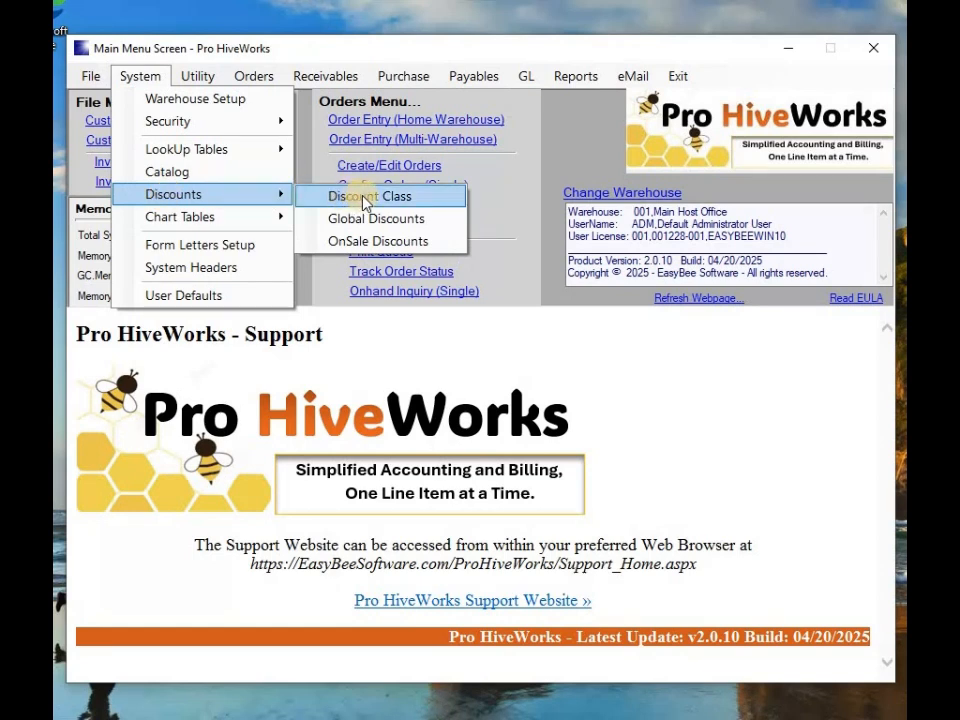
click(373, 245)
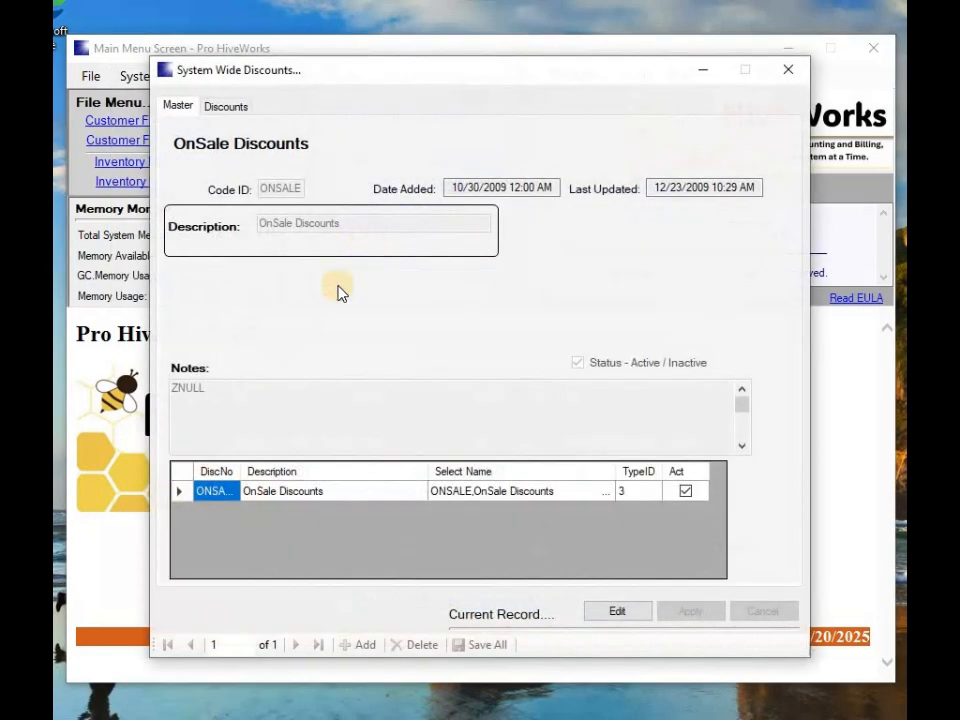
double_click(188, 495)
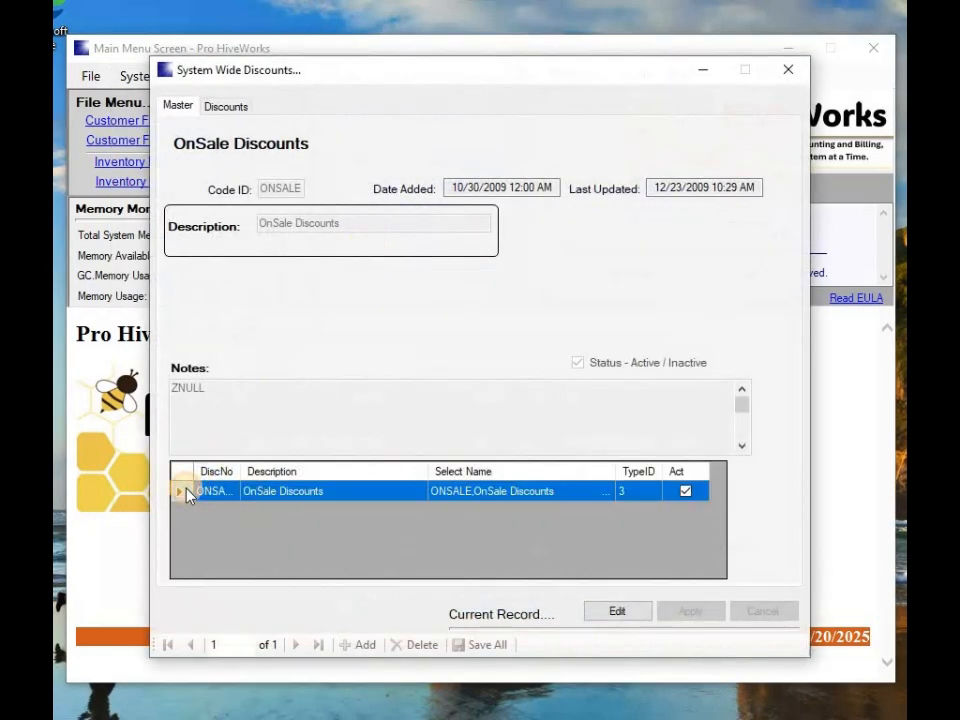
click(226, 107)
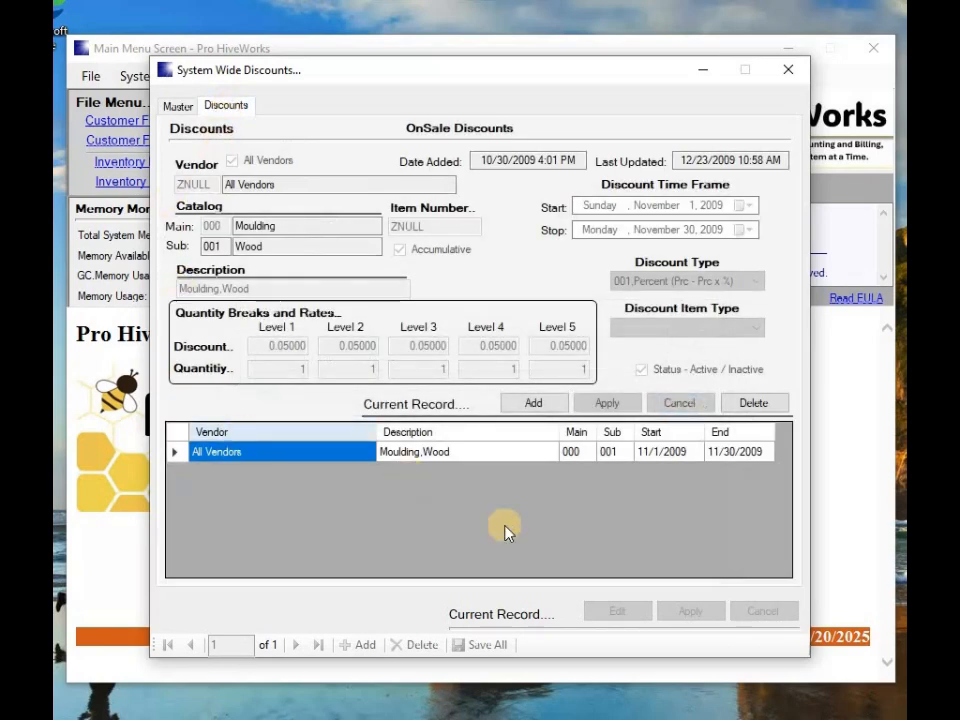
Add a new OnSale discount record limited to vendor 00127A, Nielsen Auto Parts, instead of all vendors.
click(548, 408)
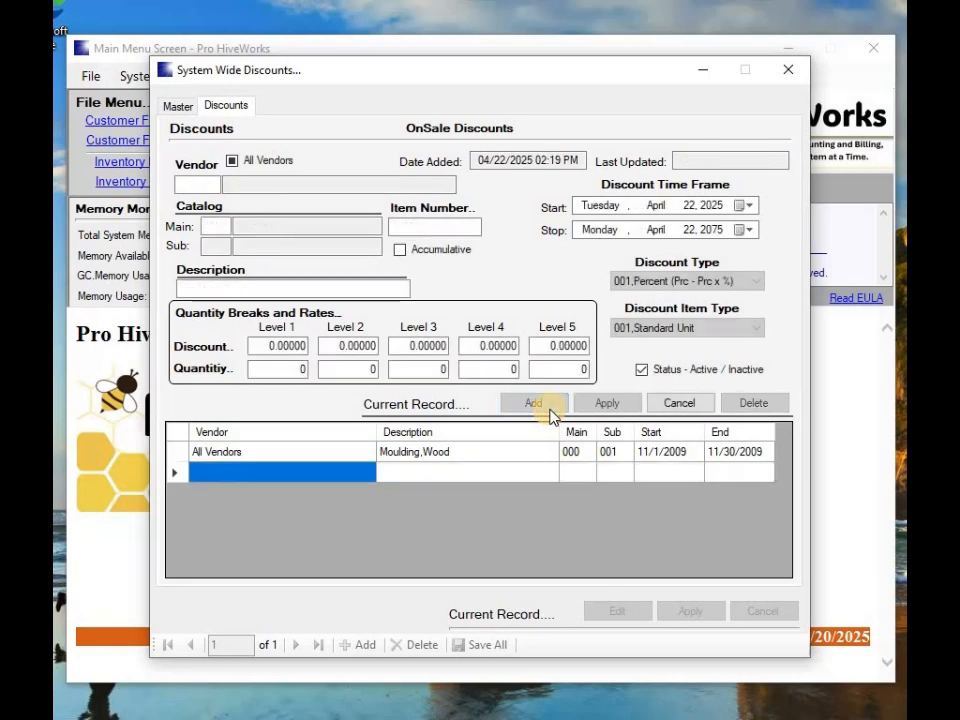
click(232, 161)
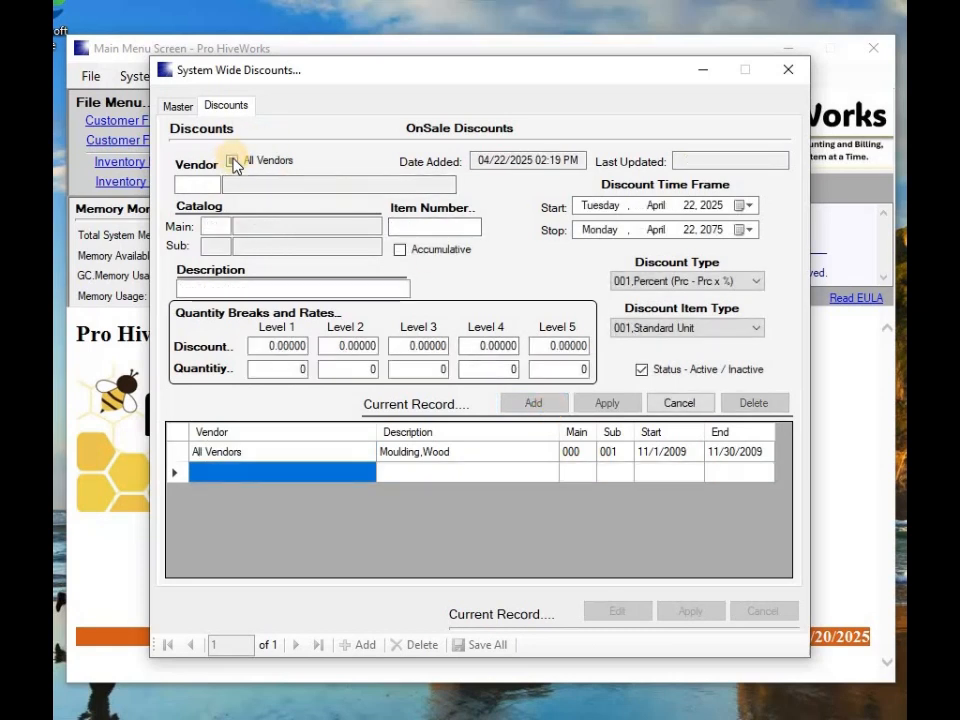
click(207, 183)
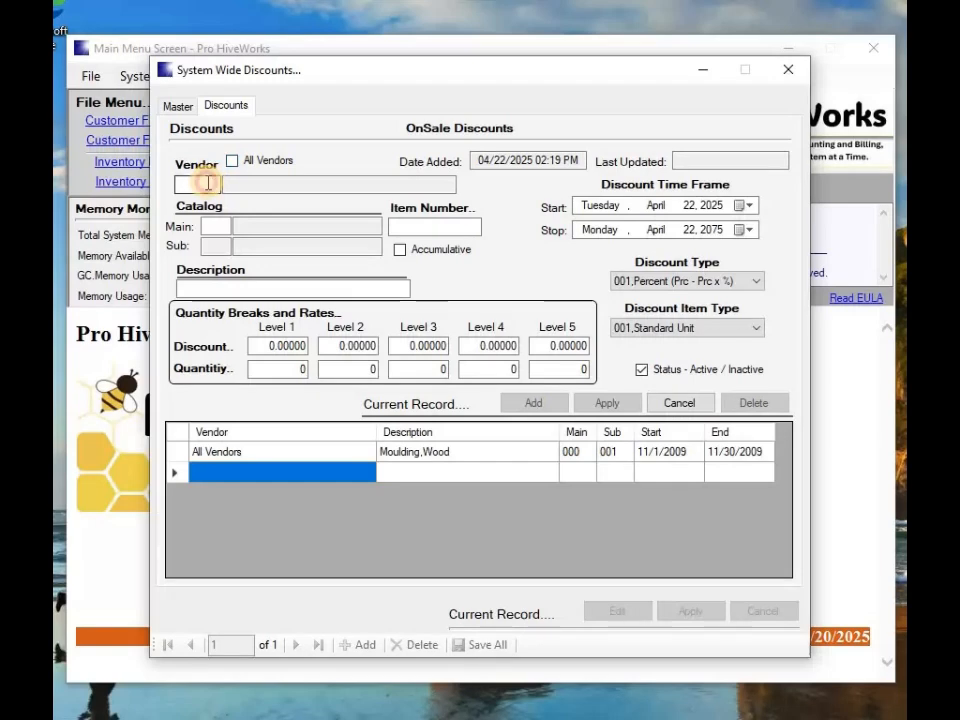
key(Return)
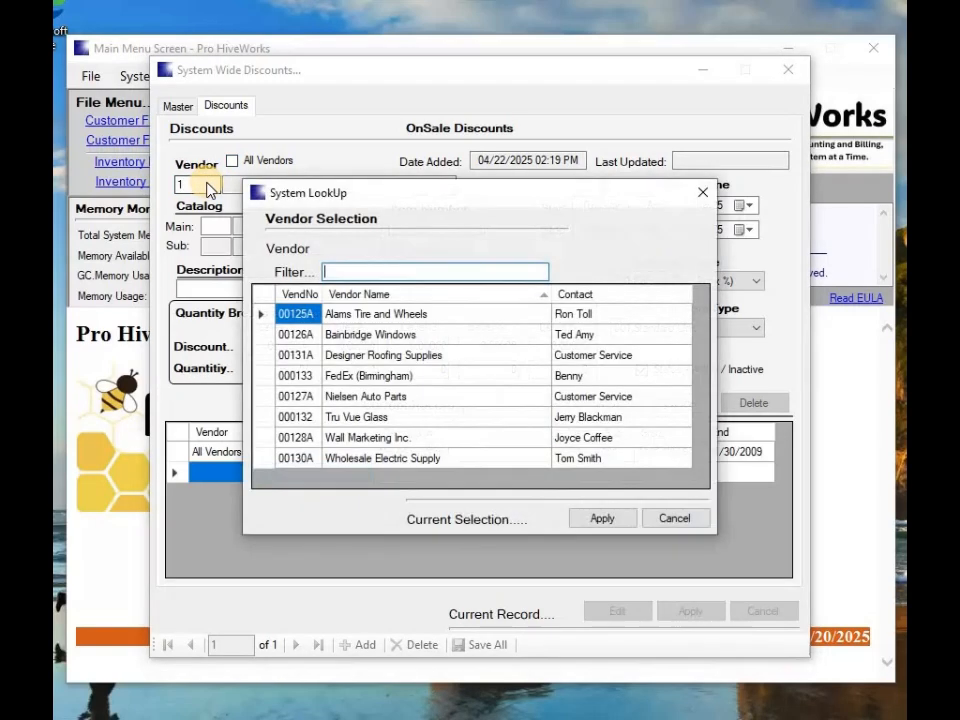
double_click(266, 396)
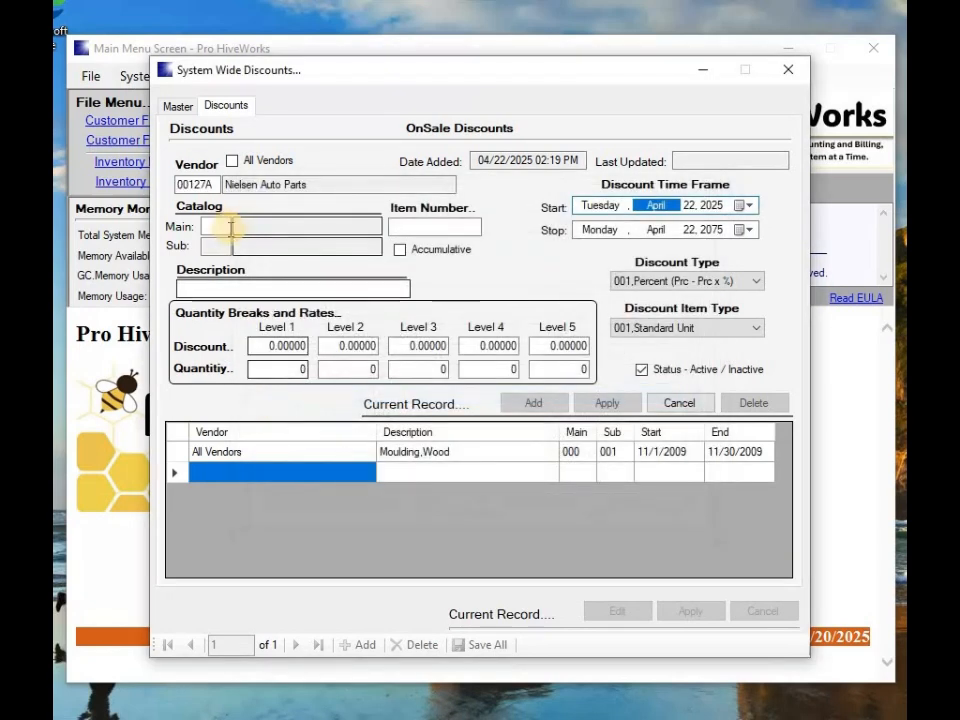
Look up the catalog for the new discount and assign the main catalog 500 Supplies without a sub catalog.
click(226, 228)
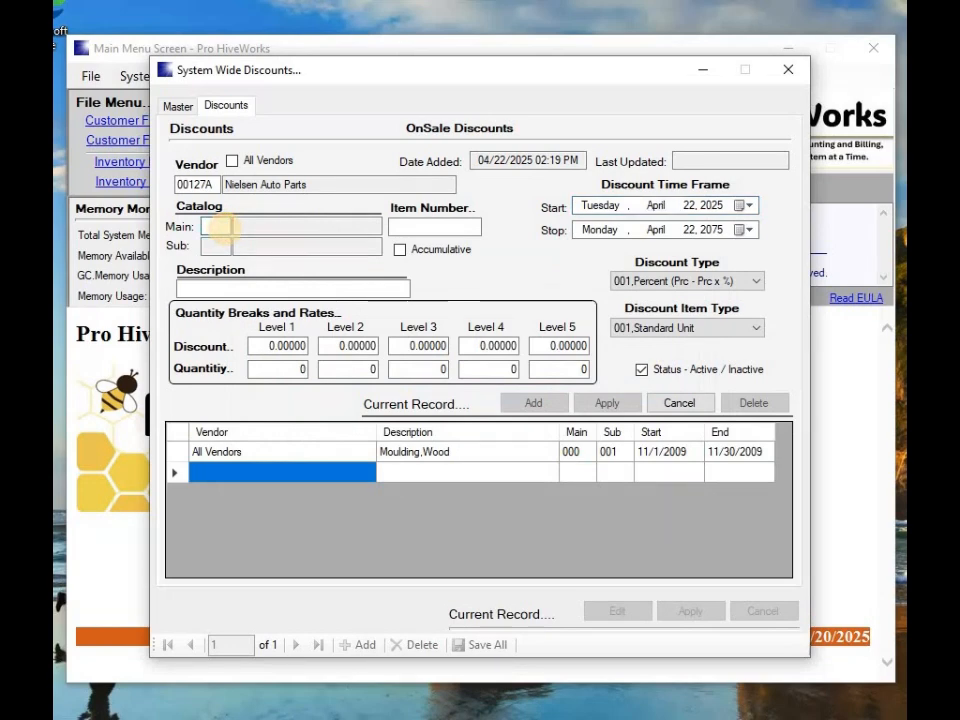
text(1)
key(Return)
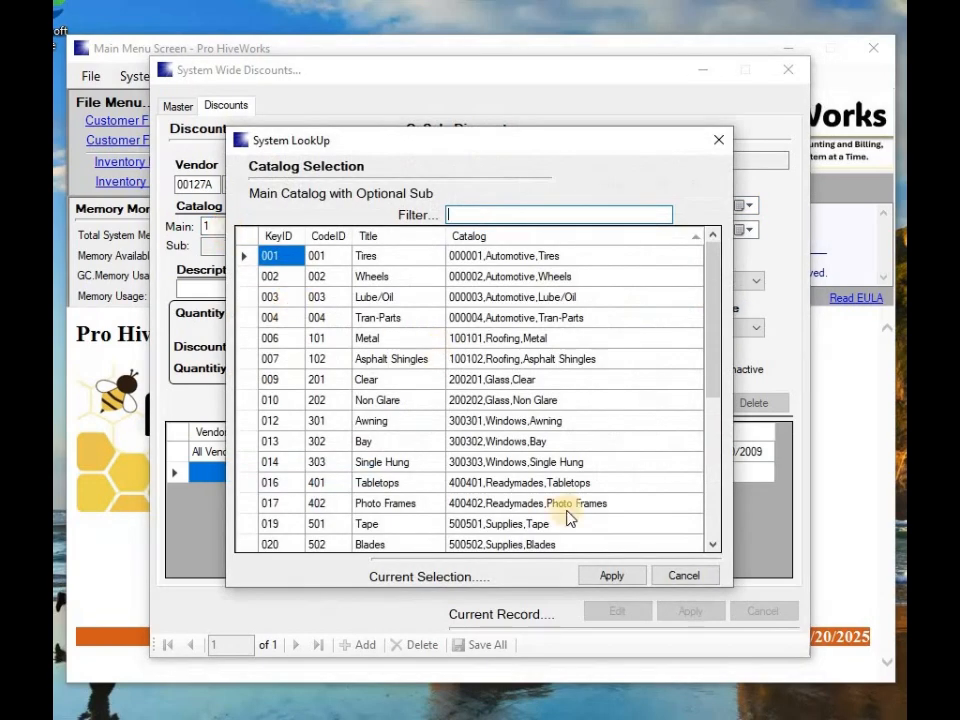
click(712, 544)
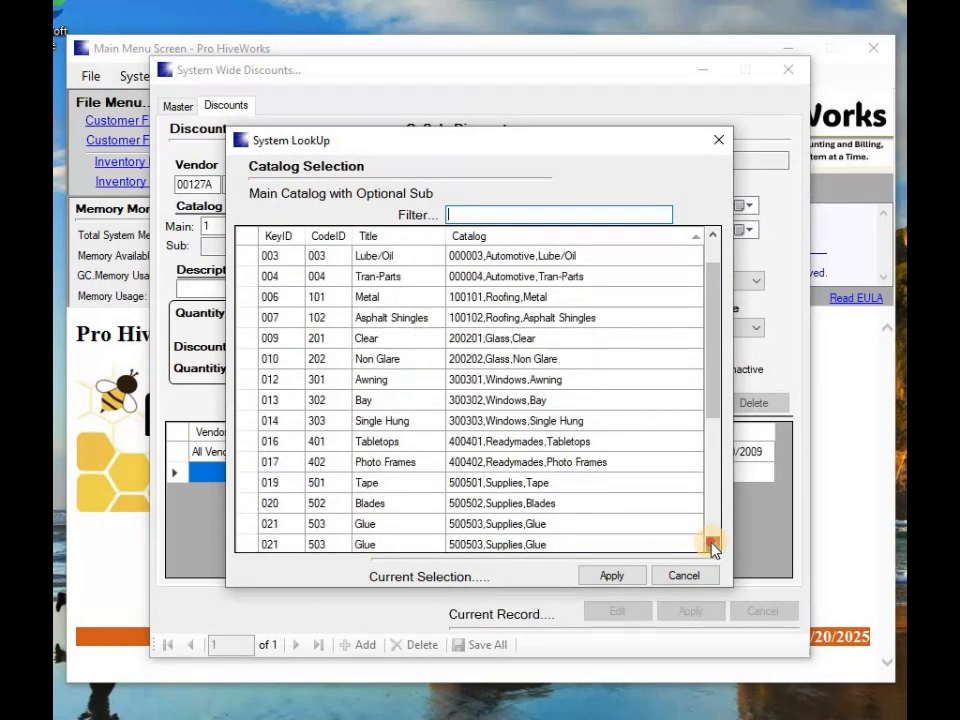
click(712, 544)
click(712, 544)
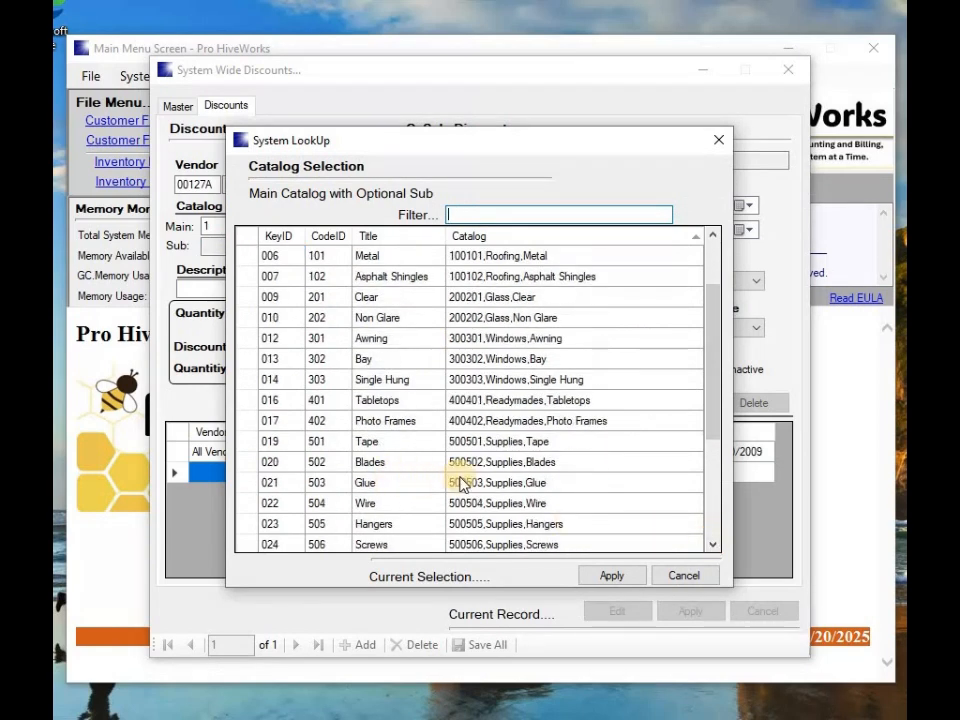
click(247, 484)
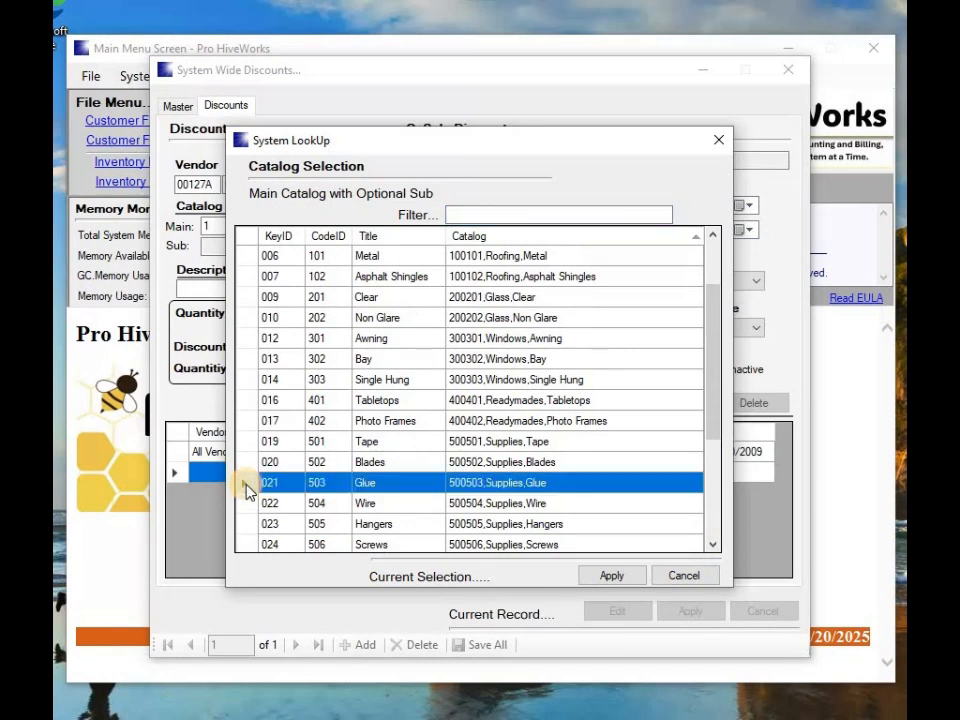
click(718, 461)
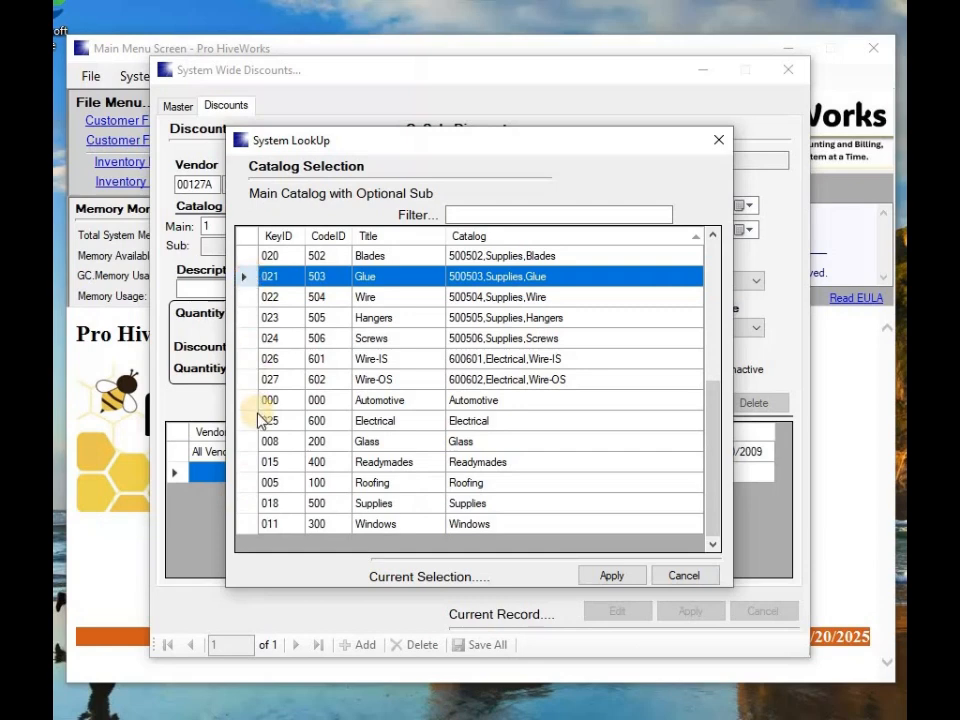
click(249, 512)
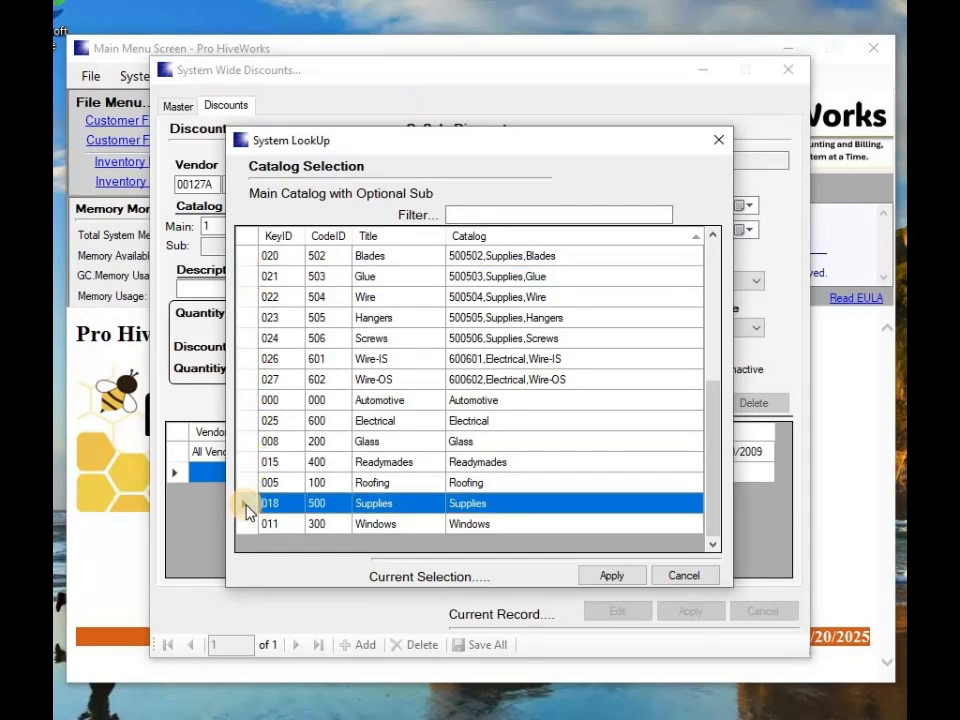
click(614, 575)
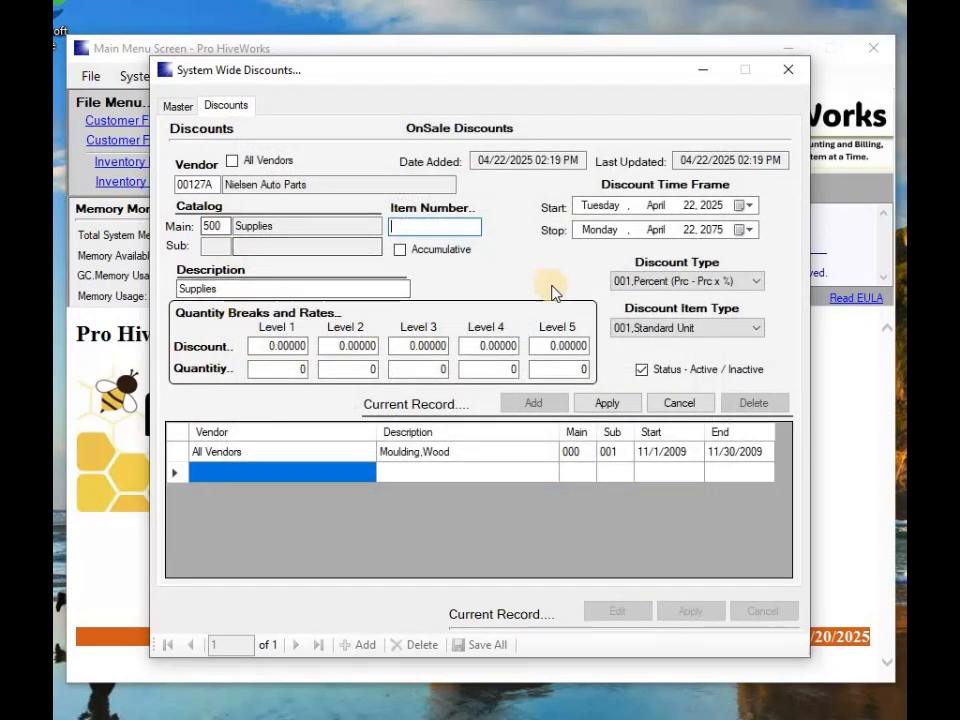
Choose 001,Standard Unit as the discount item type and close the discounts window without applying the record.
click(677, 327)
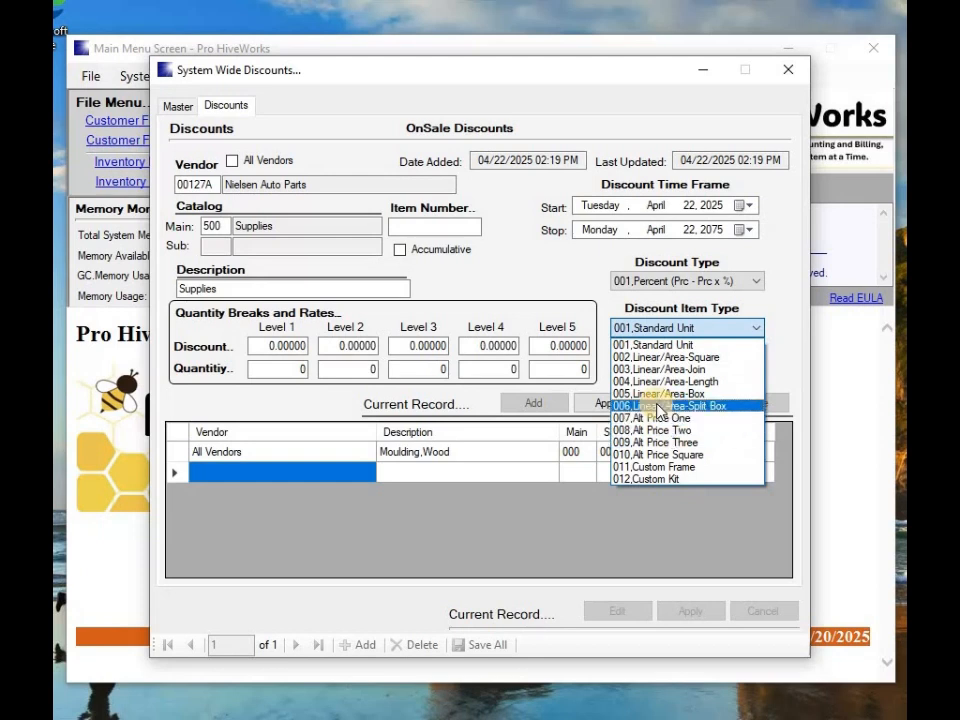
click(648, 345)
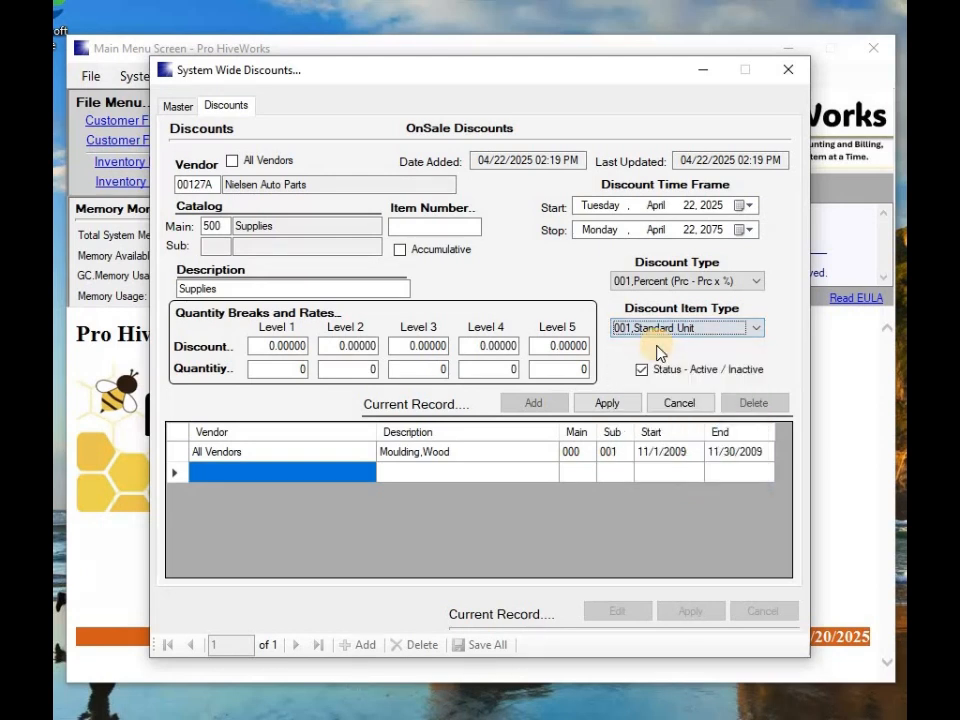
click(262, 346)
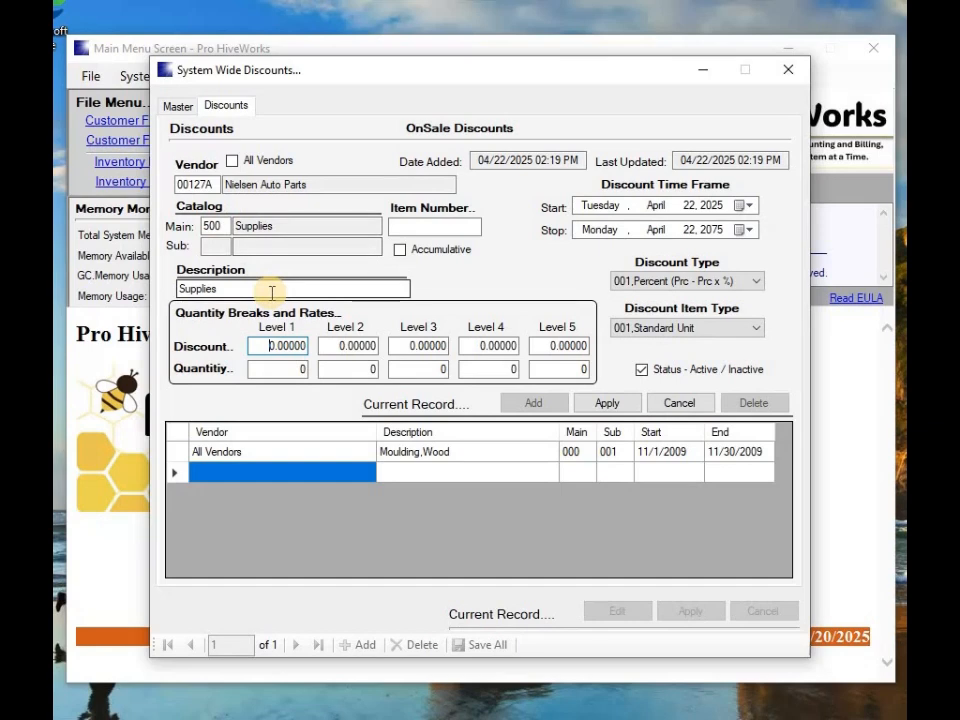
click(786, 72)
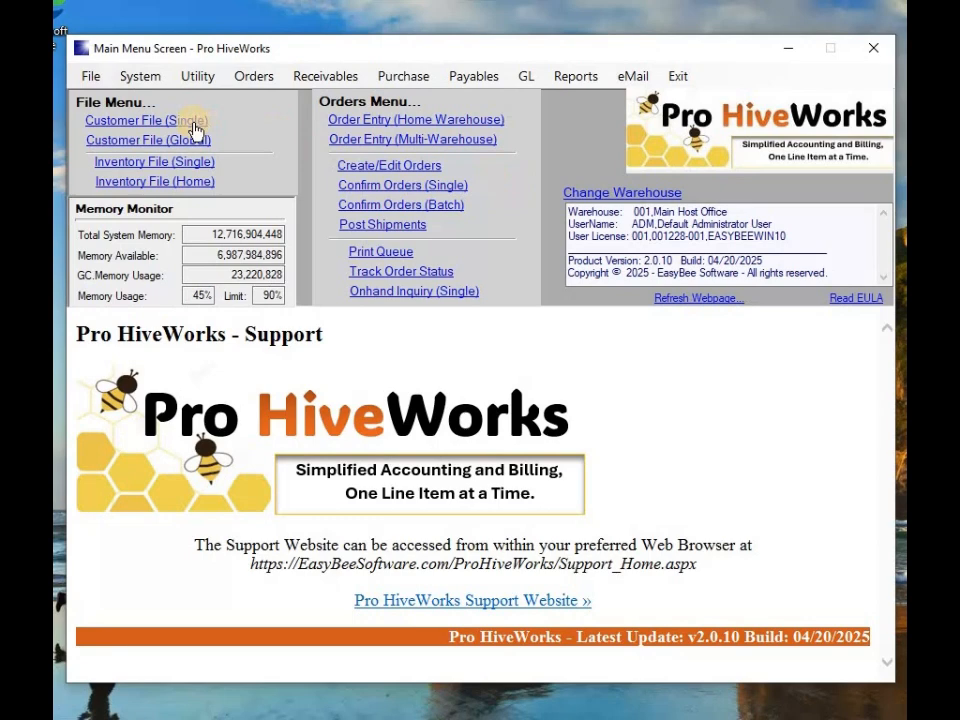
Open the Global Price Change utility and add a new price change for vendor 00130A, Wholesale Electric Supply.
click(197, 77)
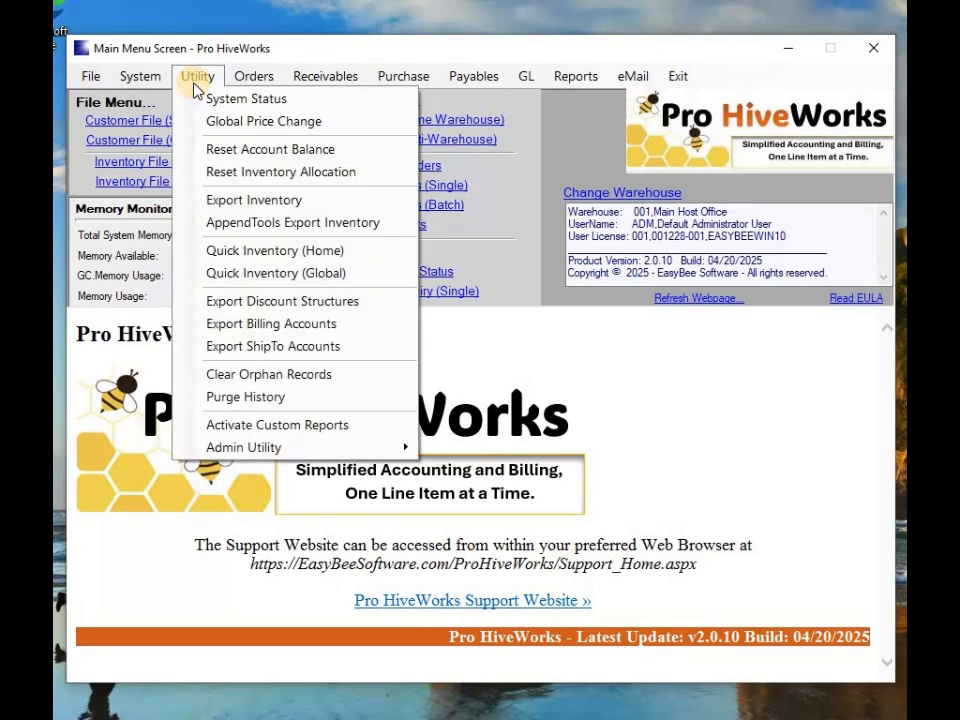
click(244, 122)
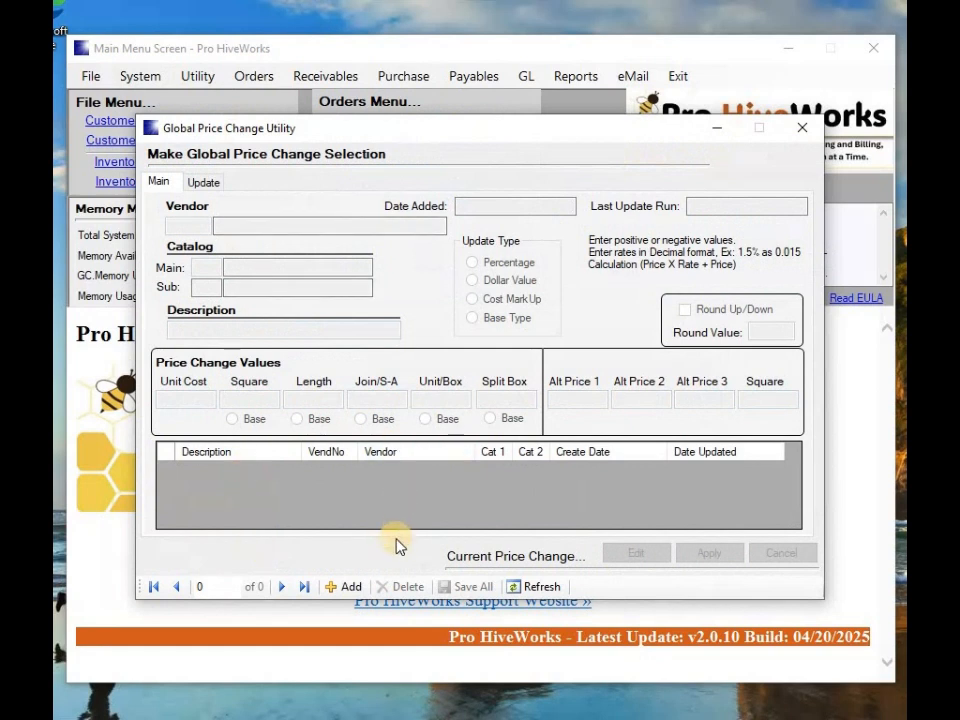
click(344, 587)
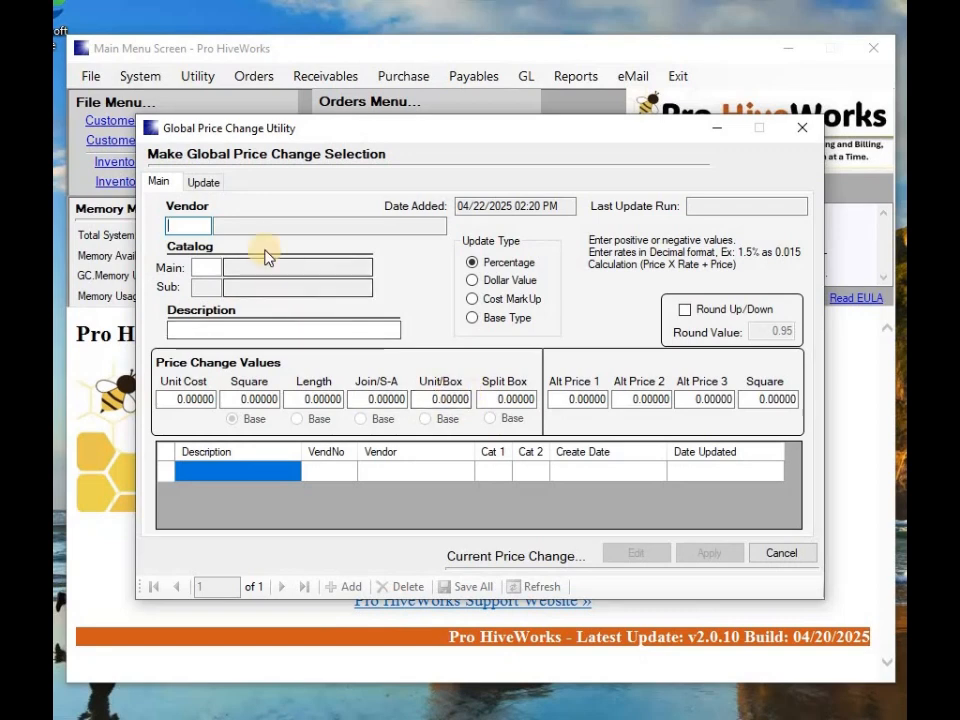
key(Tab)
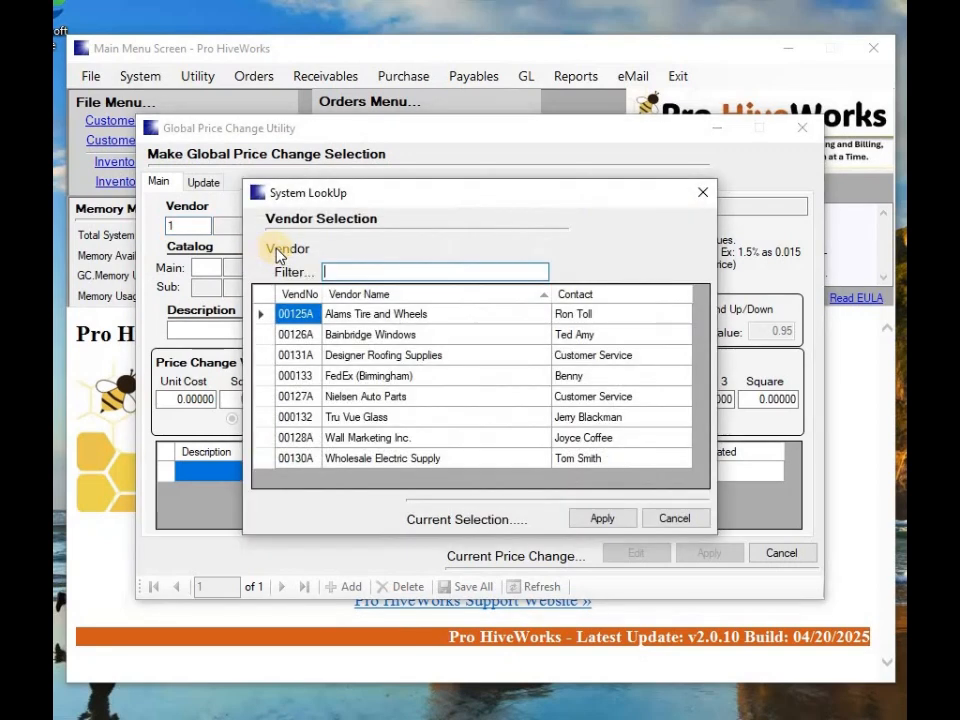
double_click(275, 458)
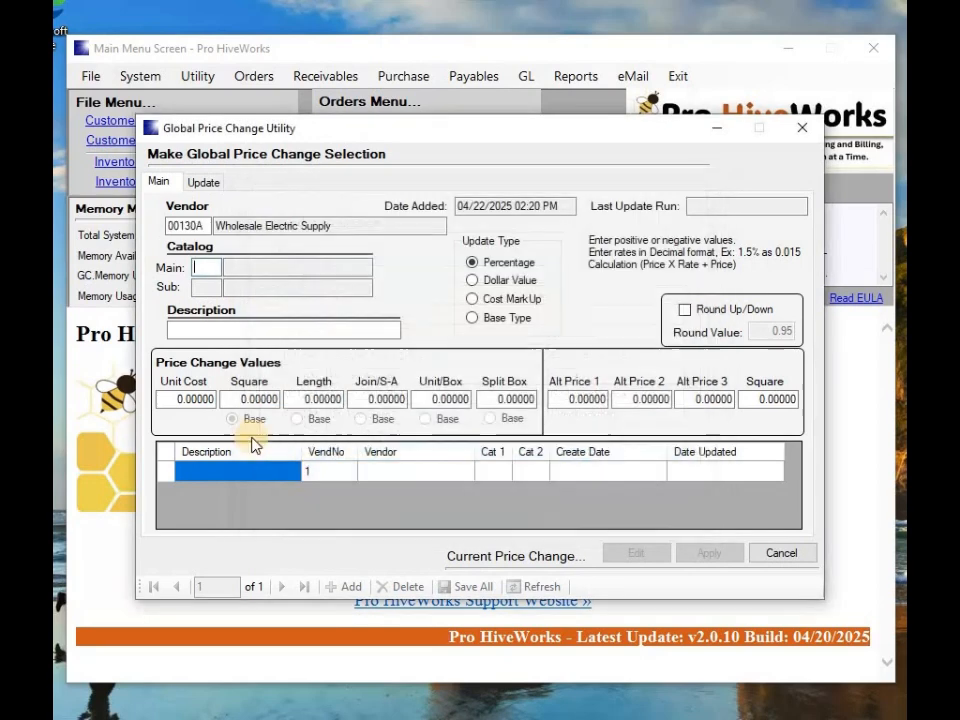
Look up the catalog for the price change, assign main catalog 600 Electrical without a sub catalog, and close the utility without applying.
text(1)
key(Tab)
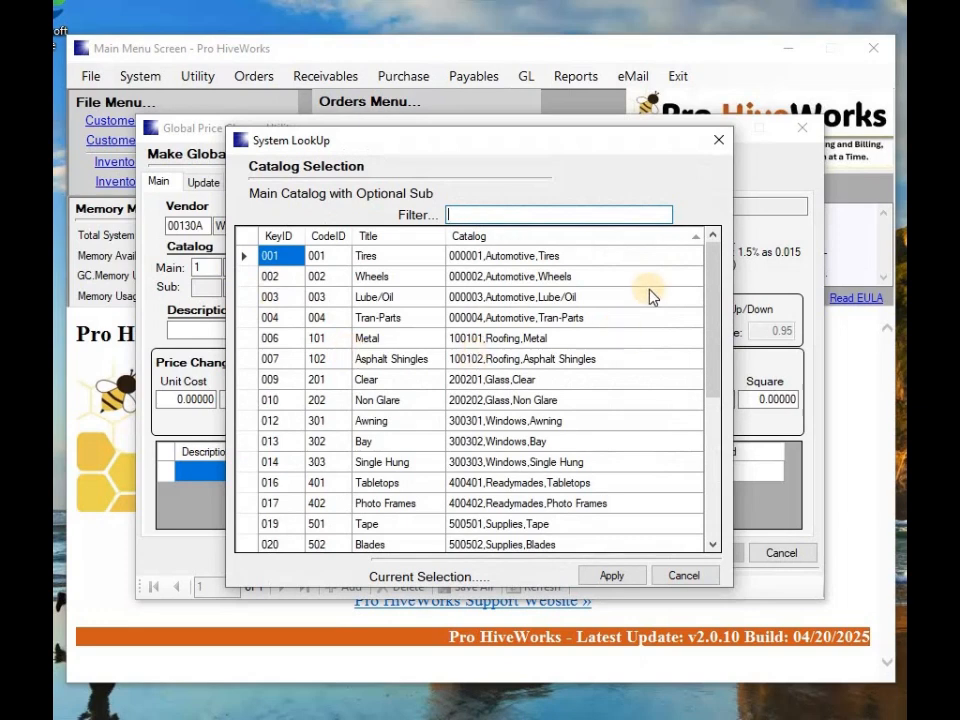
drag(708, 308, 701, 522)
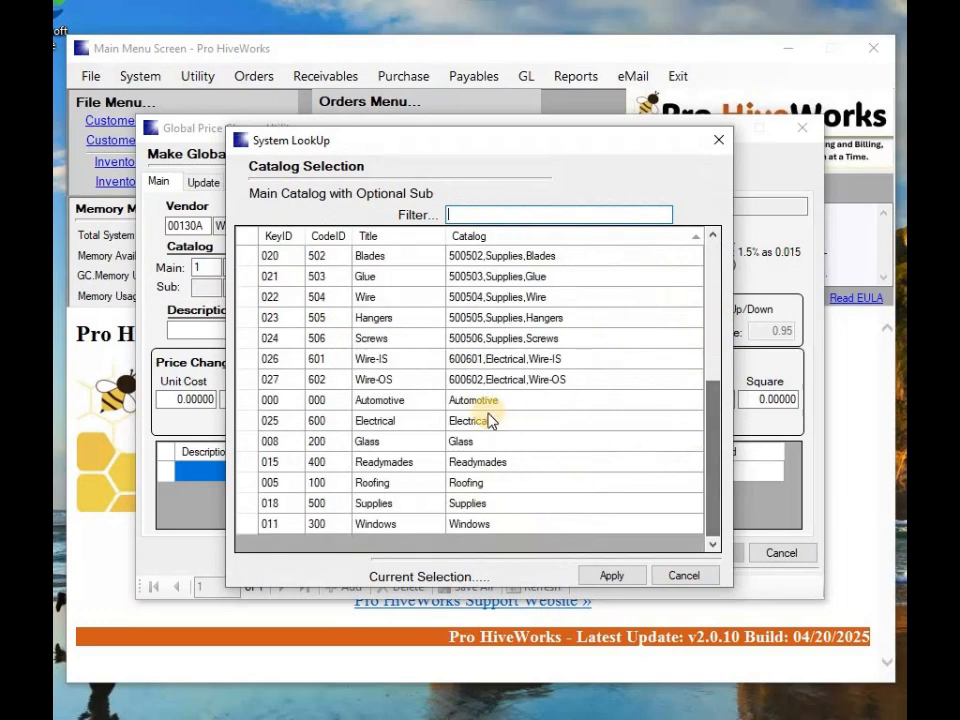
click(242, 428)
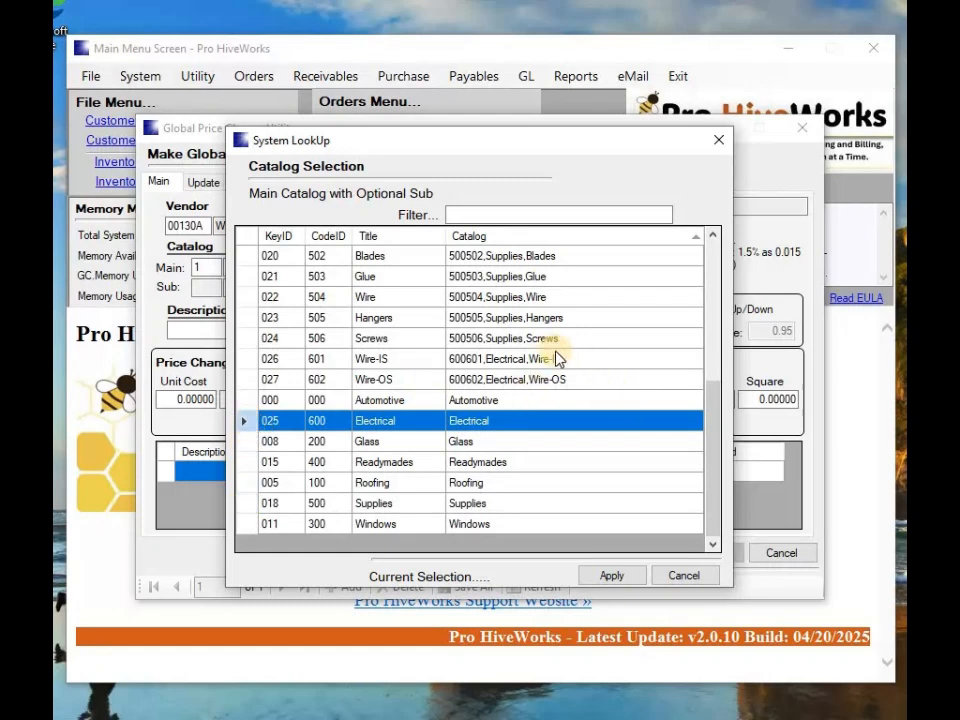
double_click(248, 425)
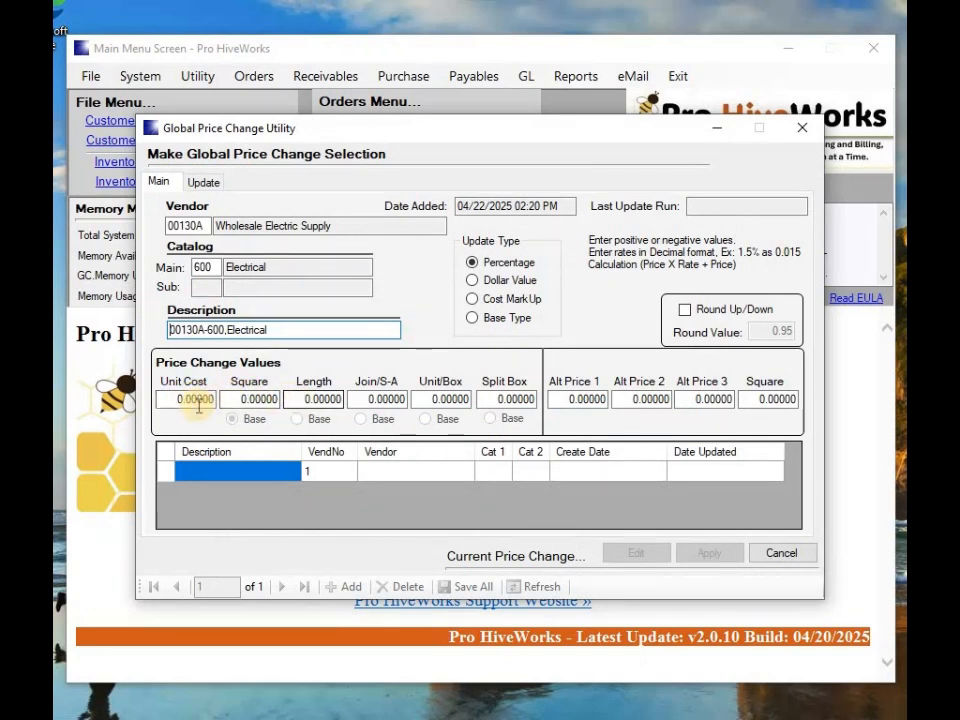
click(250, 397)
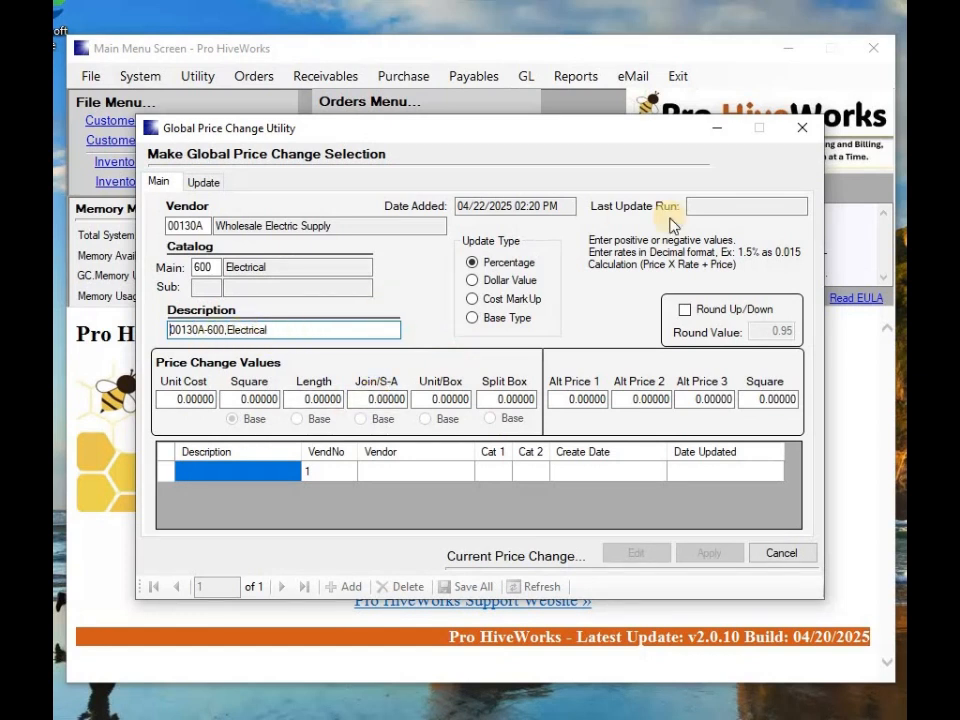
click(793, 129)
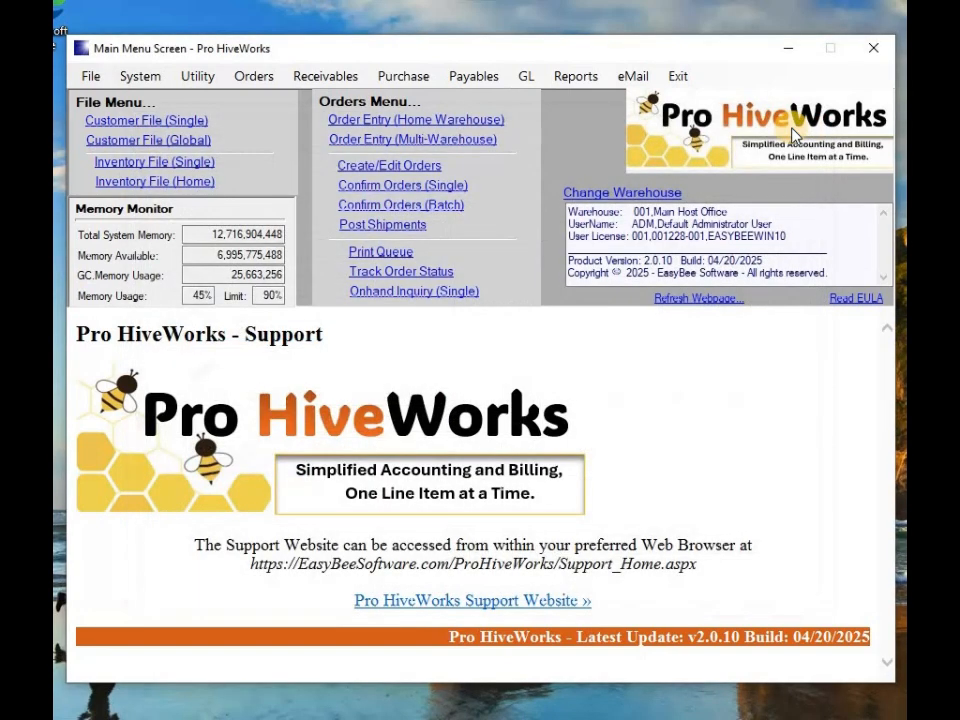
Open the Catalog Setup and review the Automotive set's sub catalogs Tires, Wheels, Lube/Oil and Tran-Parts.
click(137, 190)
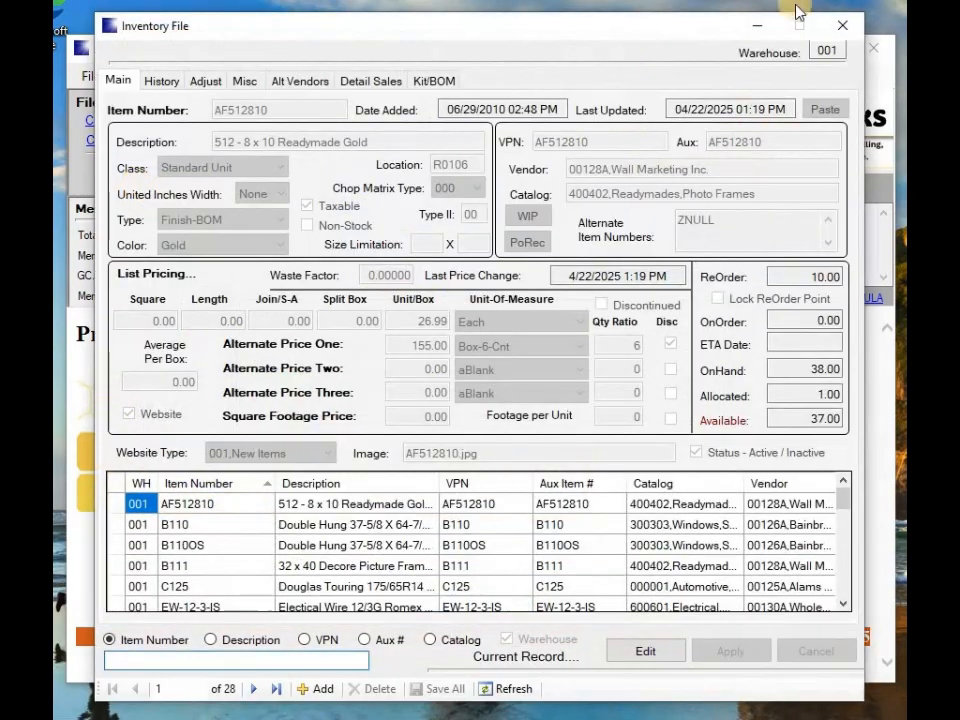
click(843, 23)
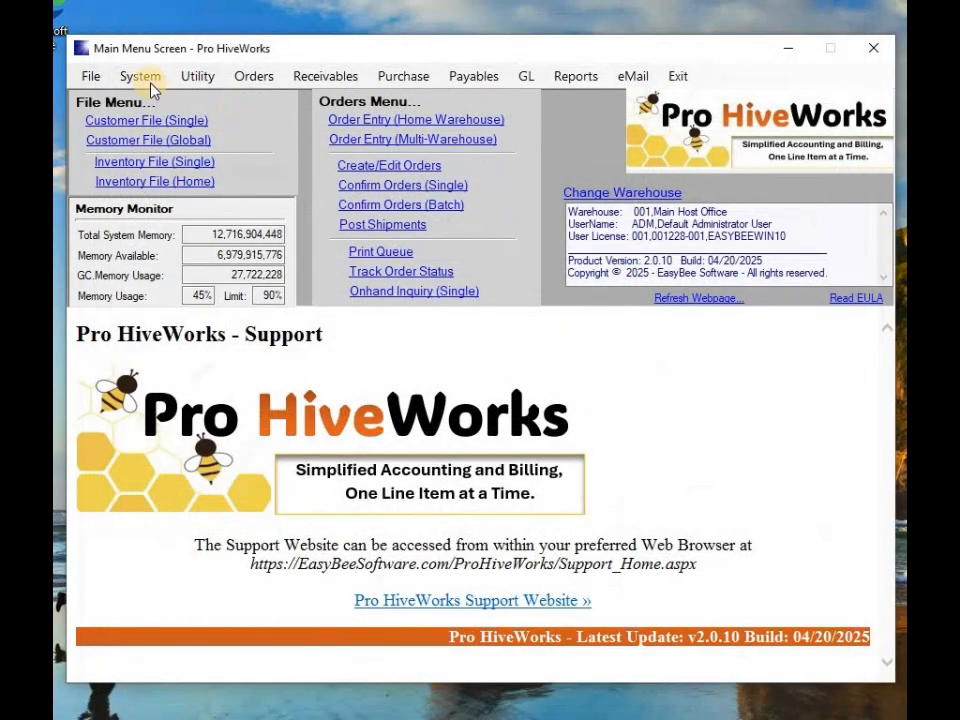
click(141, 80)
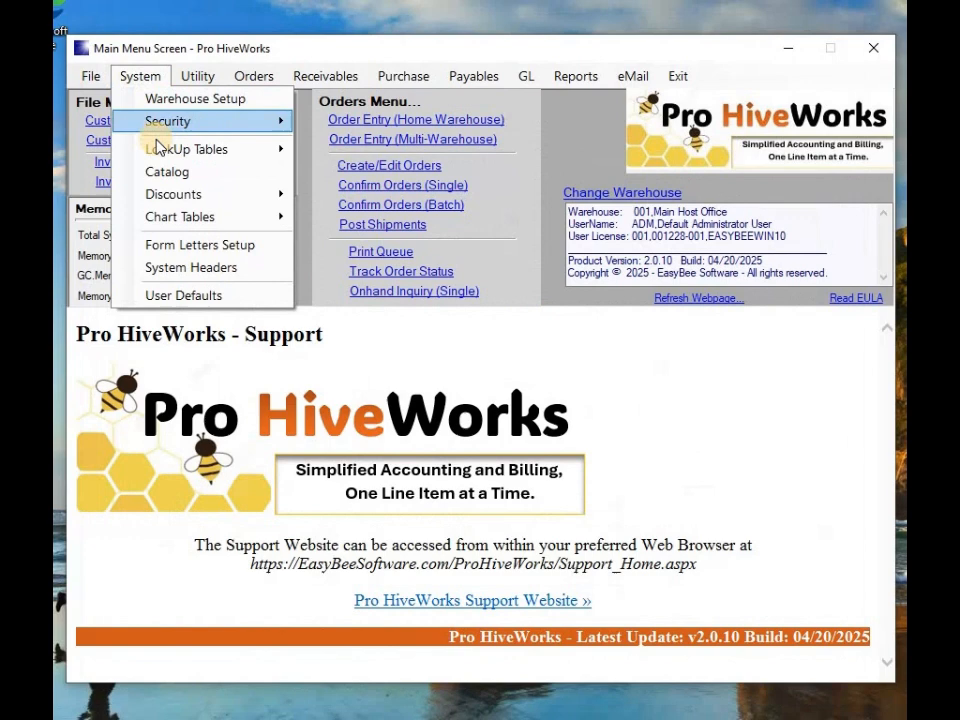
click(167, 173)
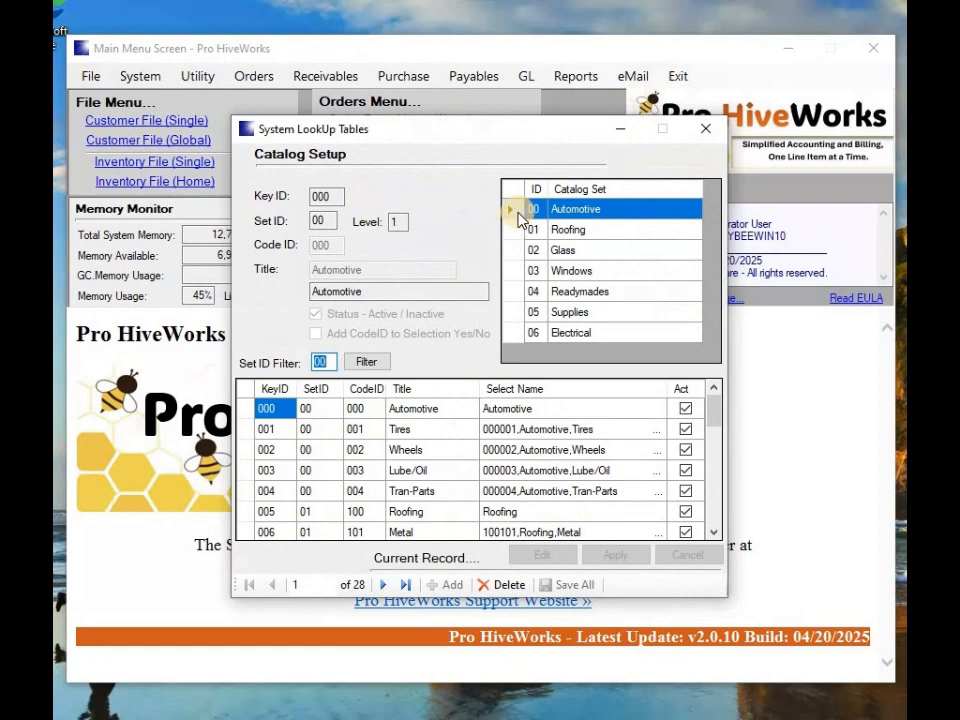
click(518, 214)
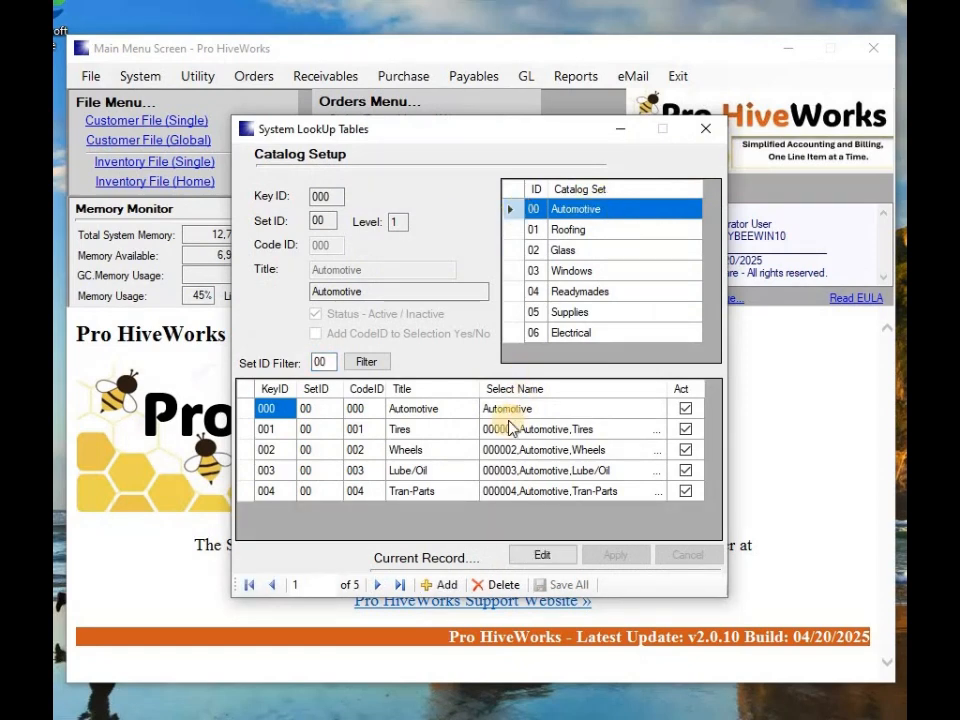
click(250, 432)
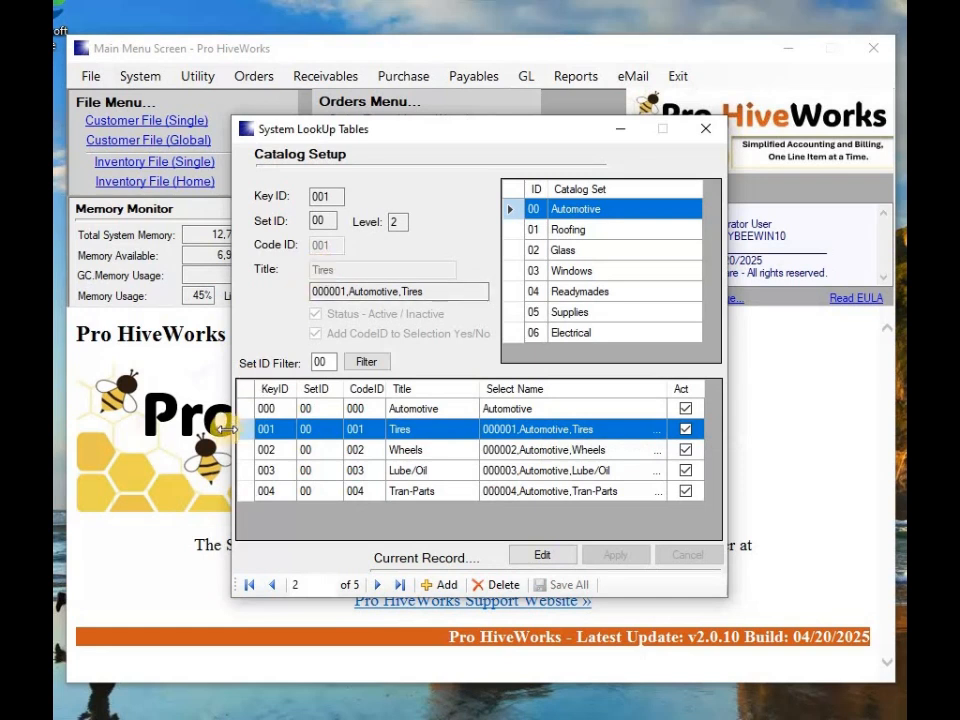
click(247, 452)
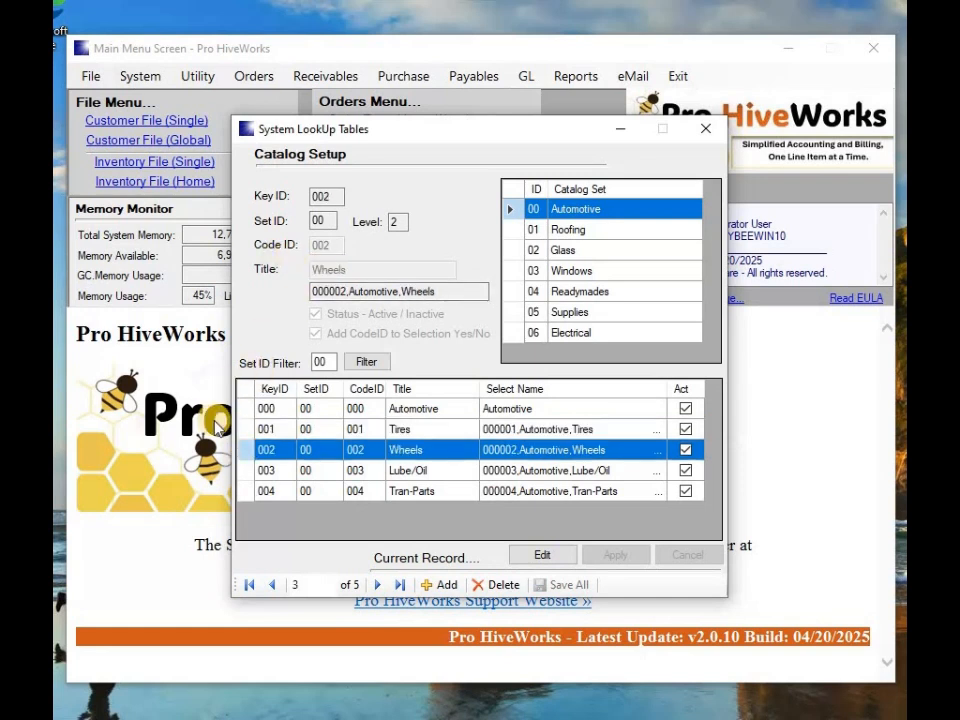
click(246, 474)
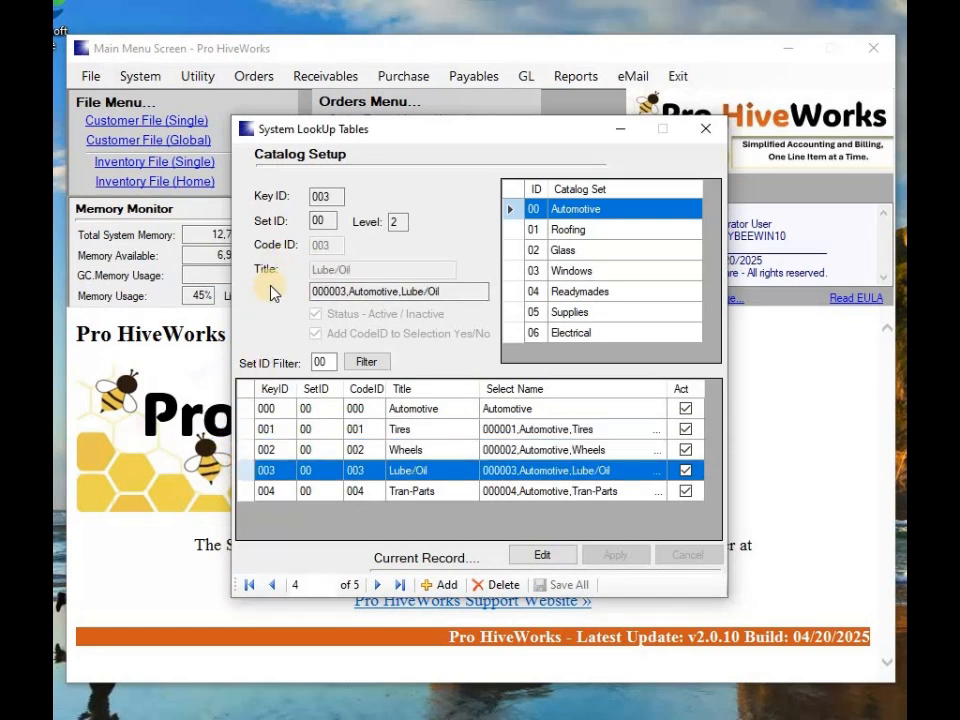
click(246, 491)
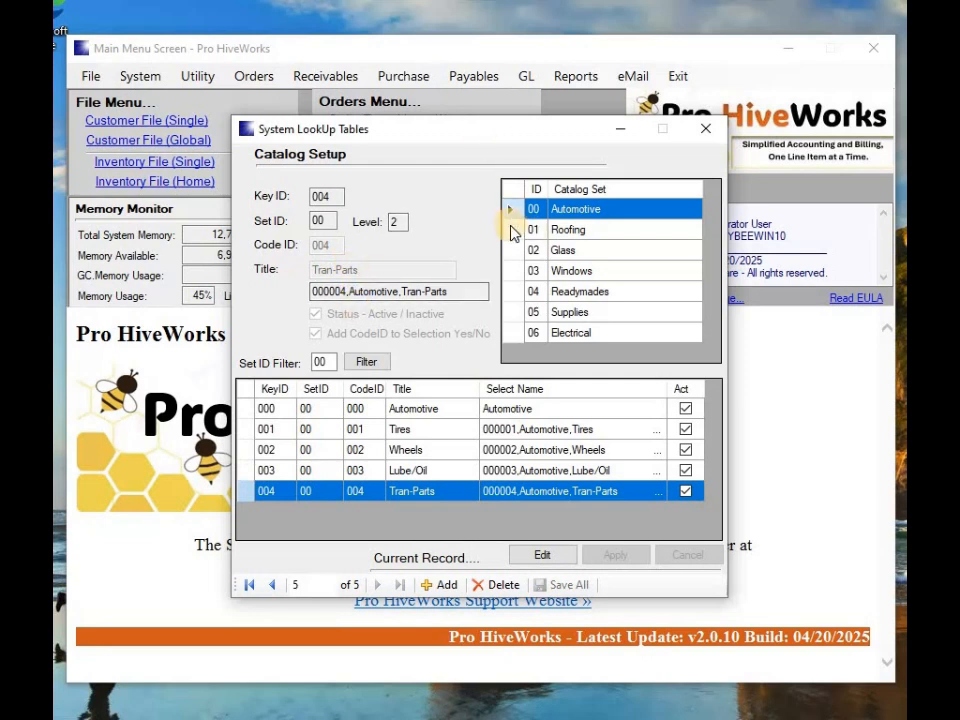
Review the sub catalogs of the Roofing, Glass and Windows sets, including Metal, Asphalt Shingles, Awning, Bay and Single Hung.
click(512, 229)
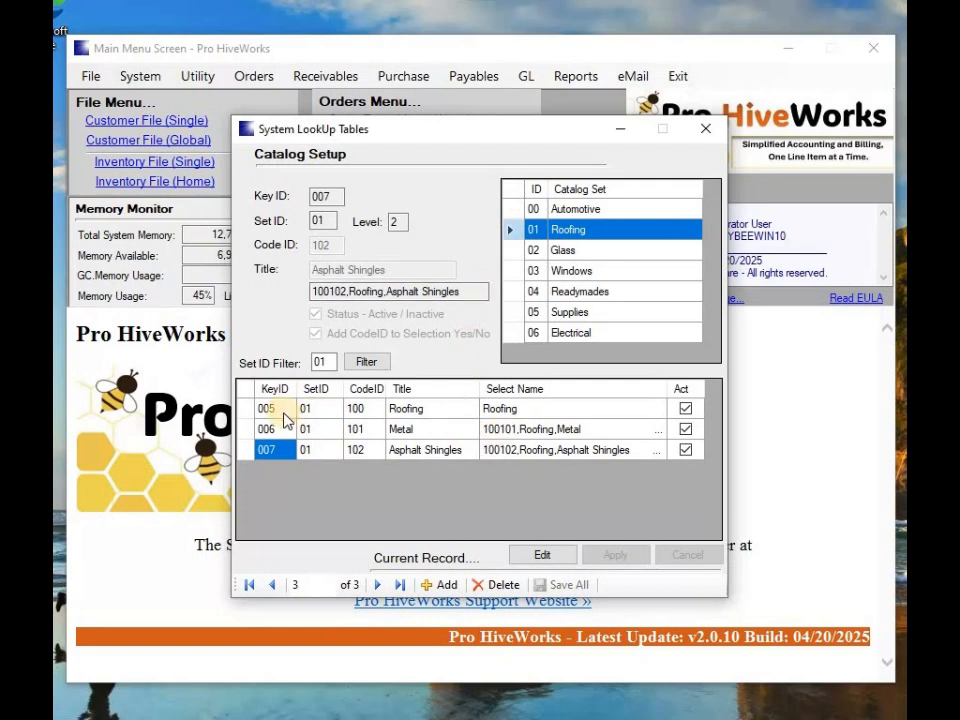
click(252, 432)
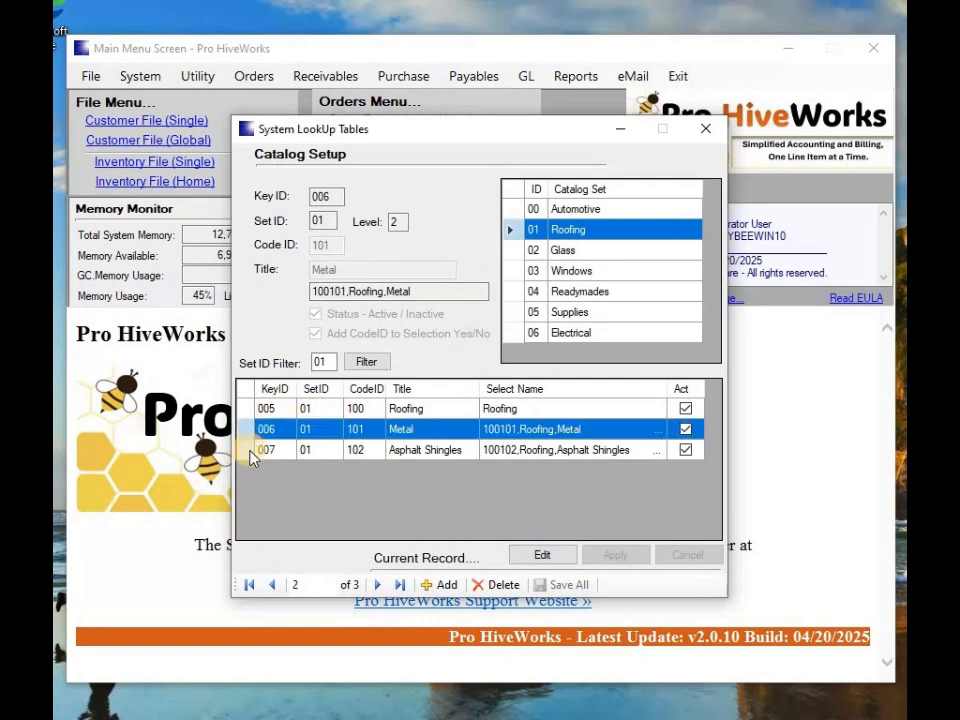
click(346, 362)
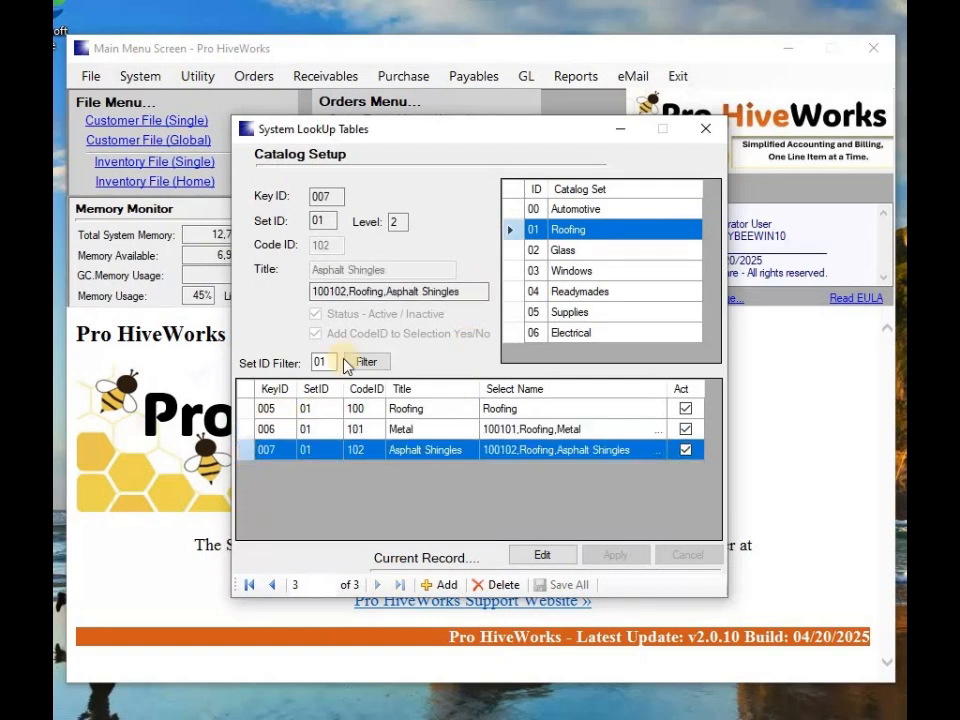
click(514, 252)
click(514, 271)
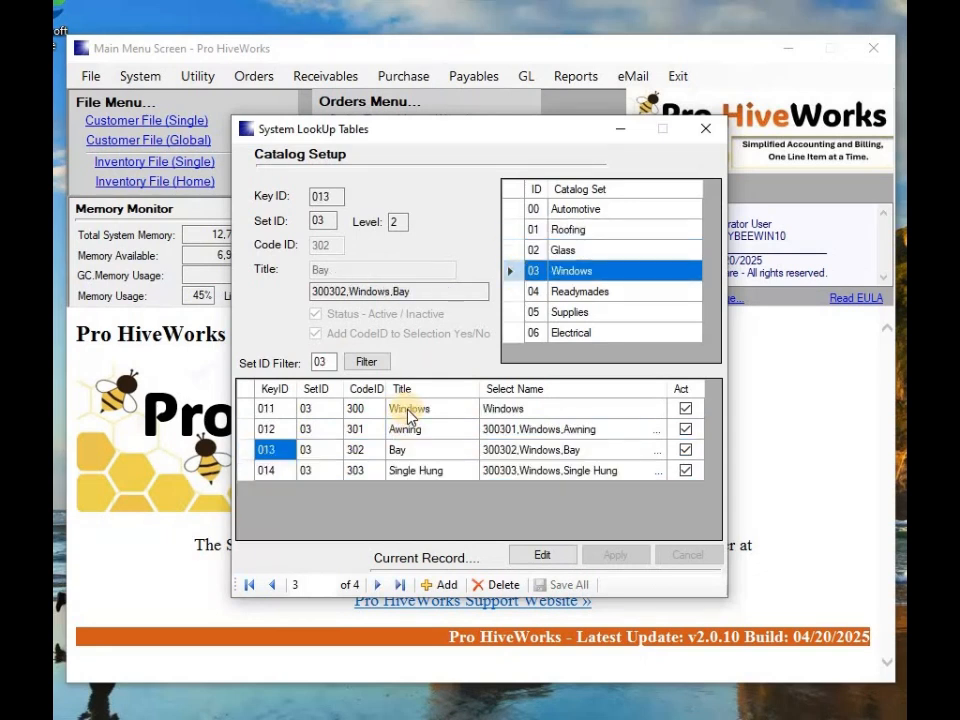
click(406, 430)
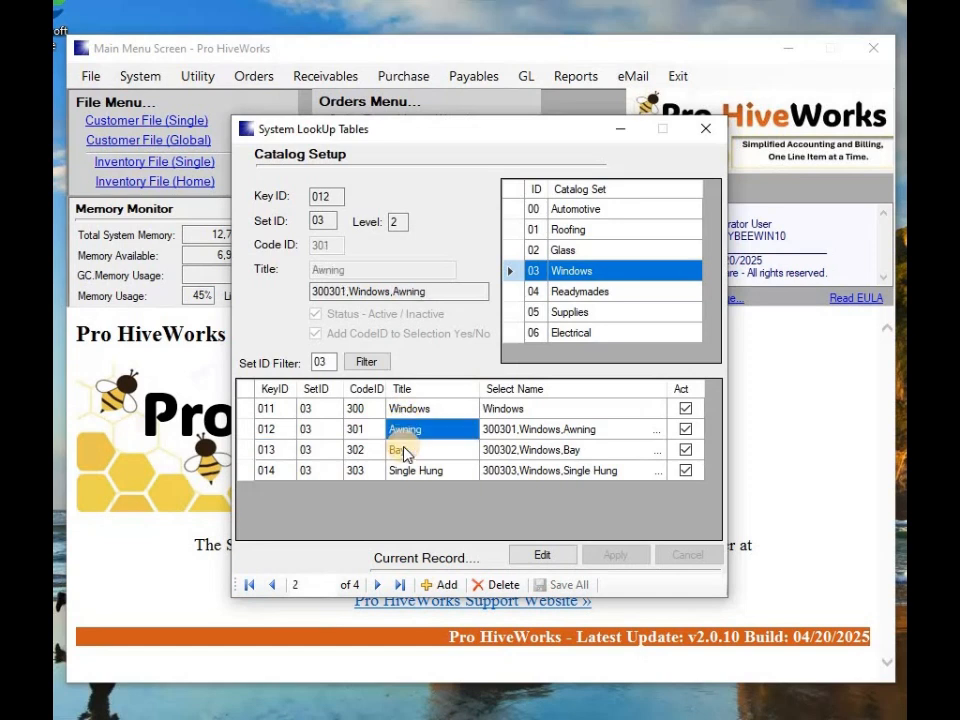
click(401, 452)
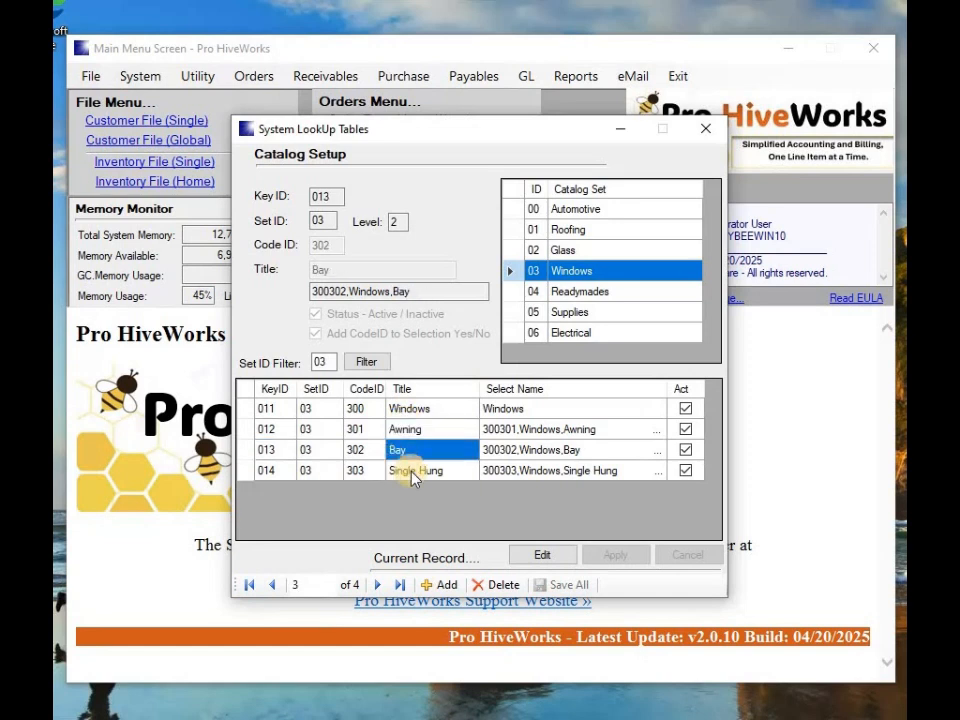
click(413, 474)
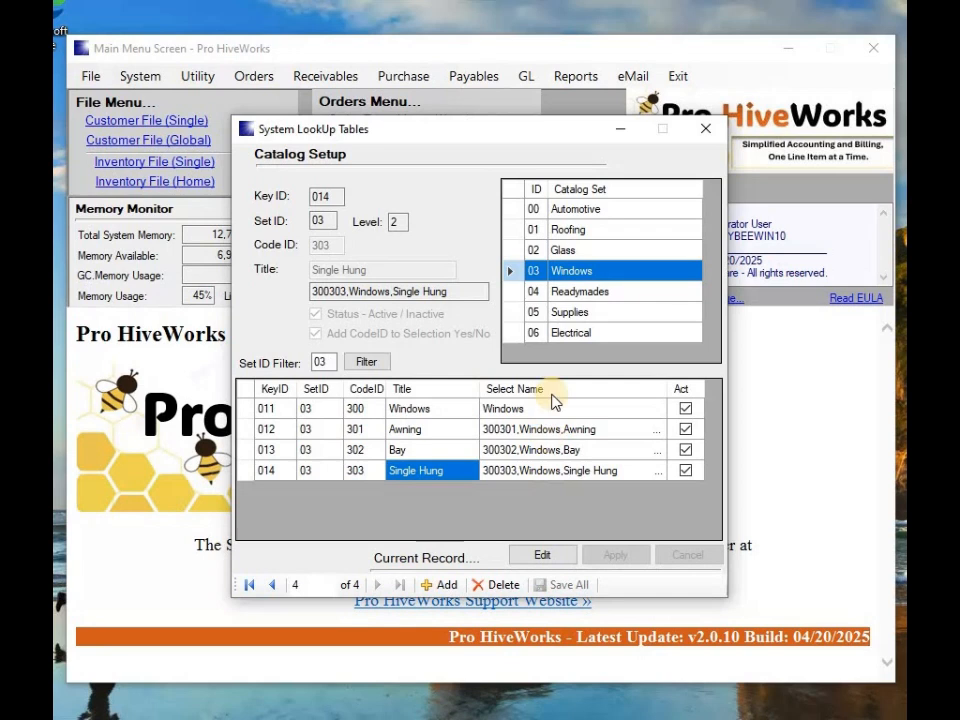
Examine the Electrical set's Wire-IS and Wire-OS sub catalogs and compare them with Roofing's Metal and Asphalt Shingles.
click(519, 335)
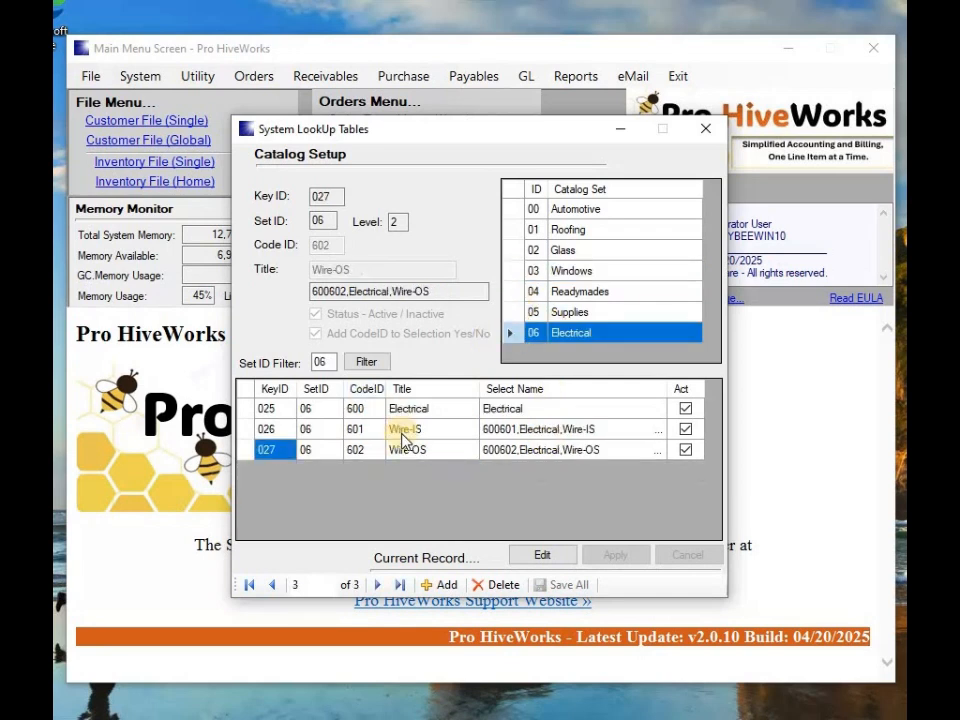
click(402, 433)
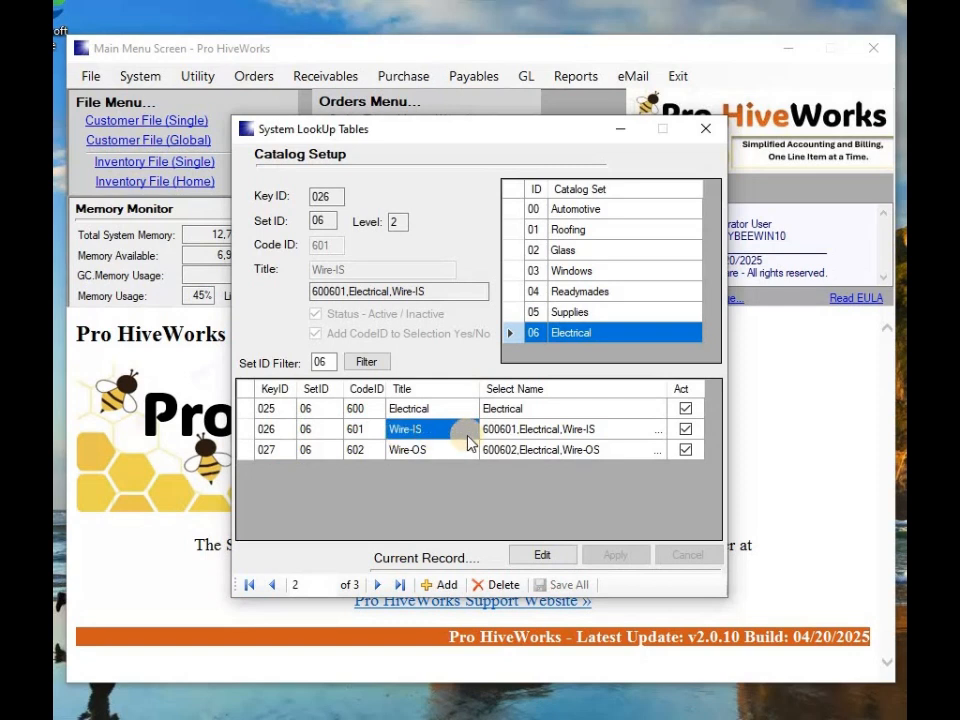
click(451, 452)
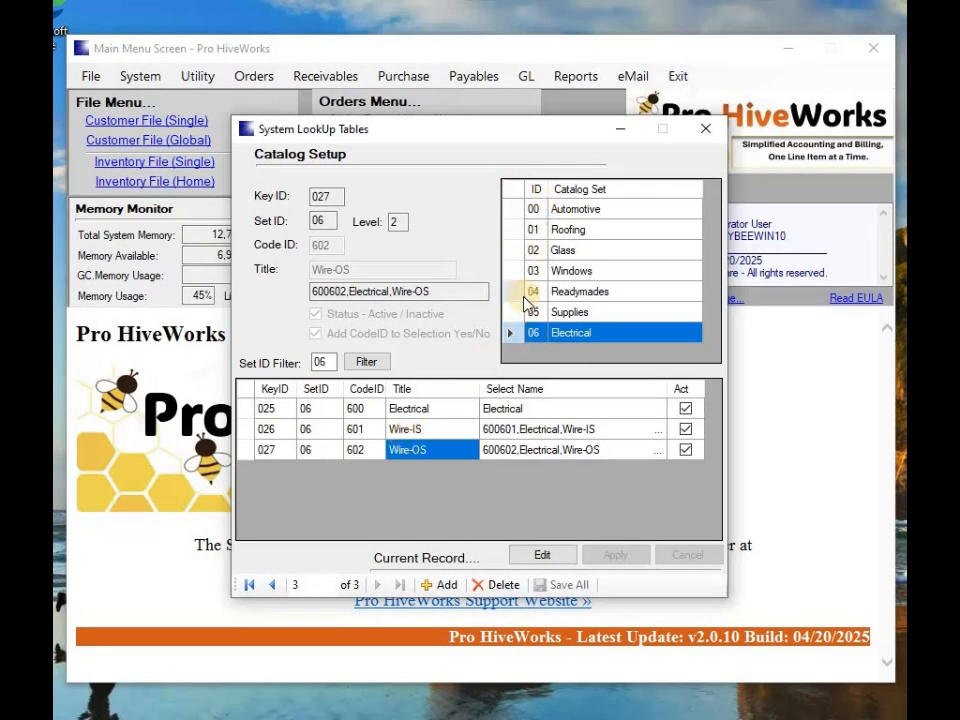
click(516, 230)
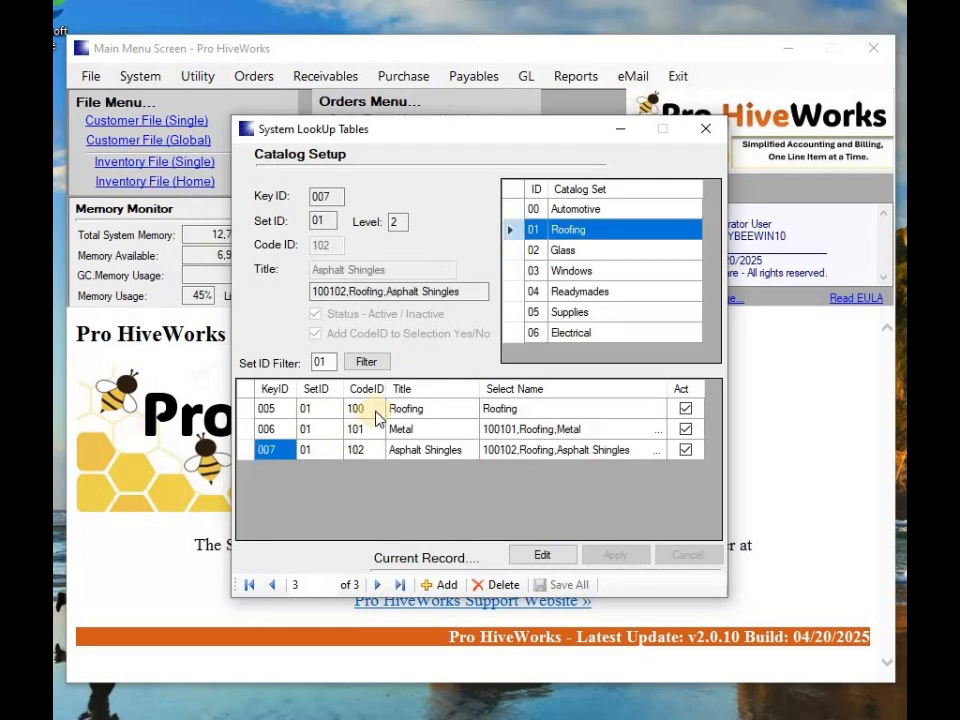
click(398, 432)
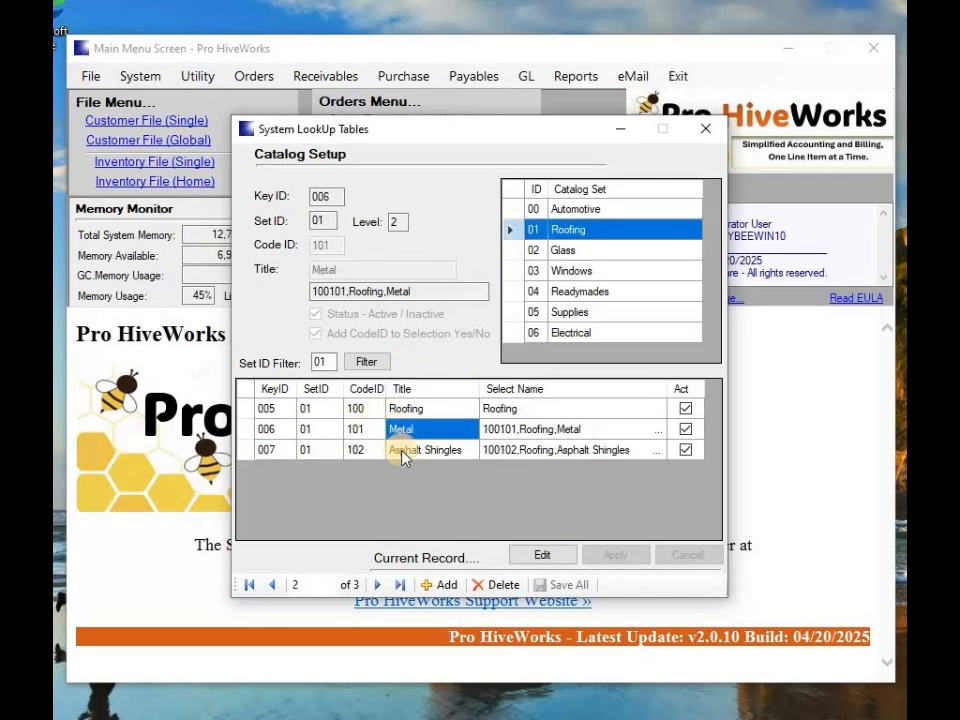
click(403, 455)
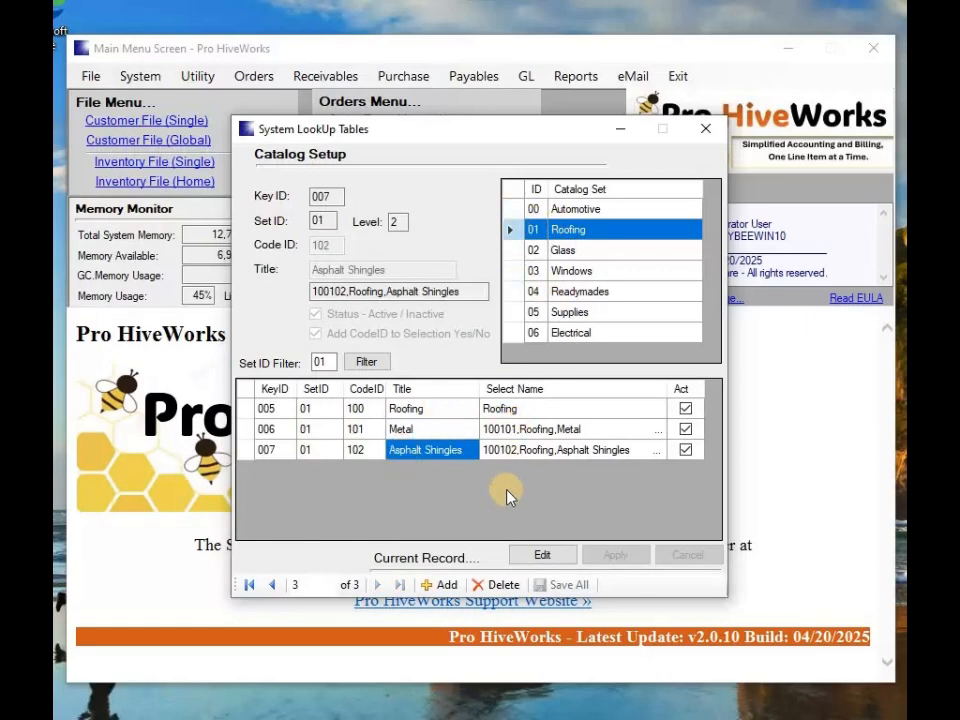
View the Windows set, examine the Supplies set's Tape, Blades, Wire and Hangers sub catalogs, and close the Catalog Setup.
click(516, 272)
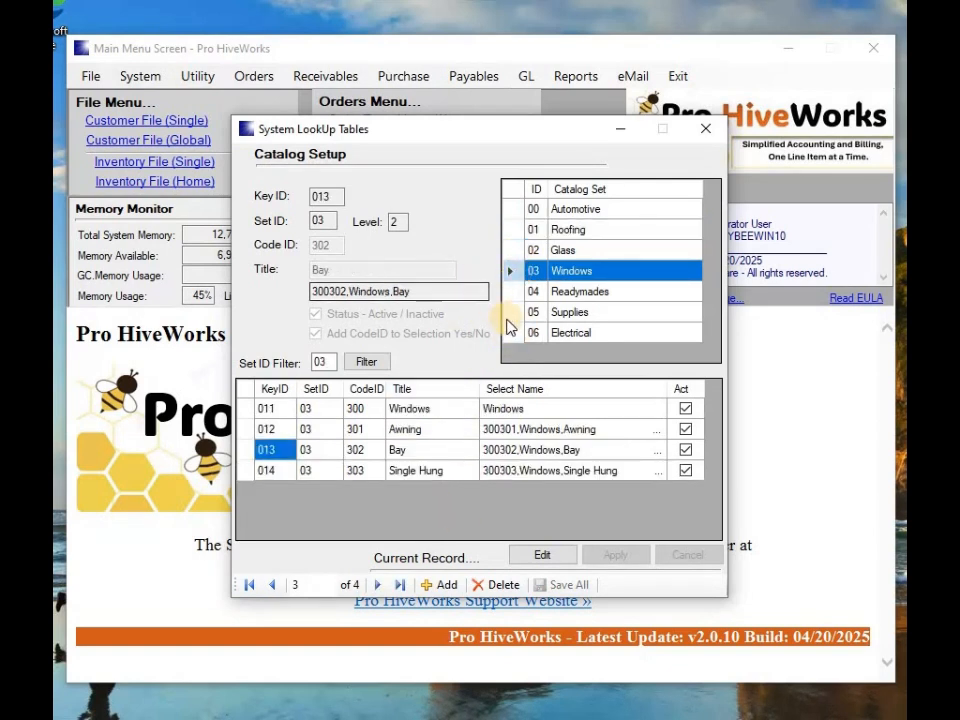
click(515, 312)
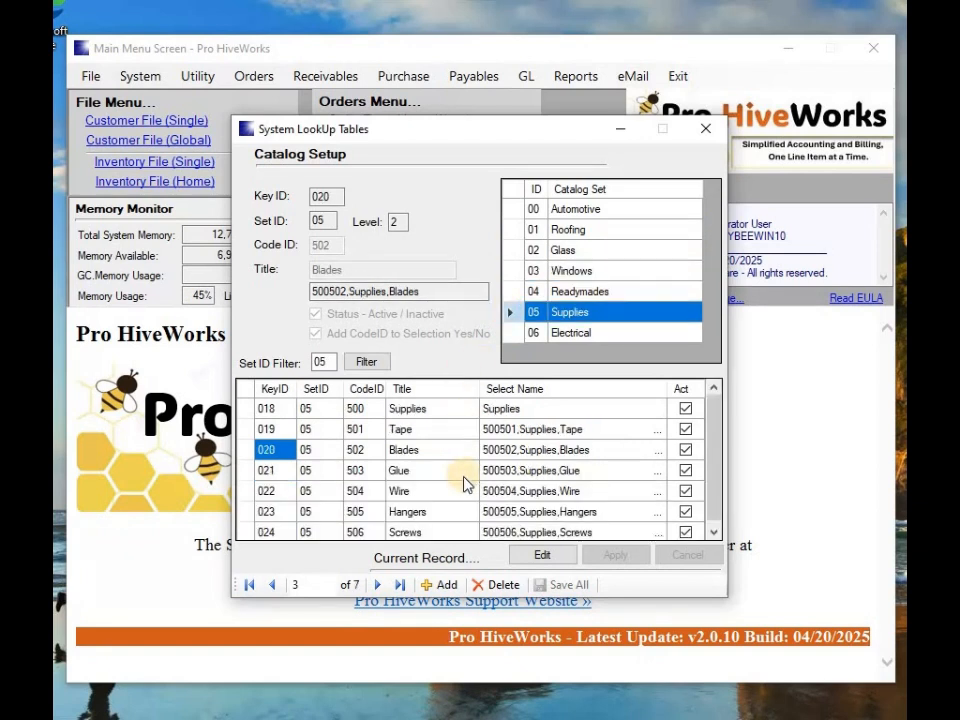
click(555, 431)
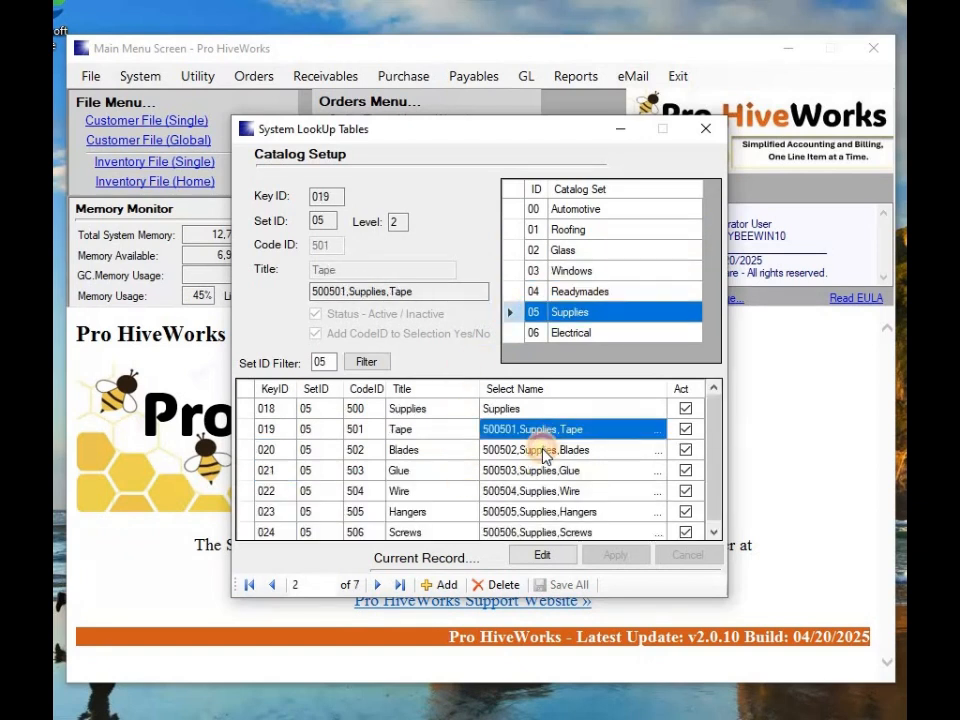
click(545, 452)
click(544, 494)
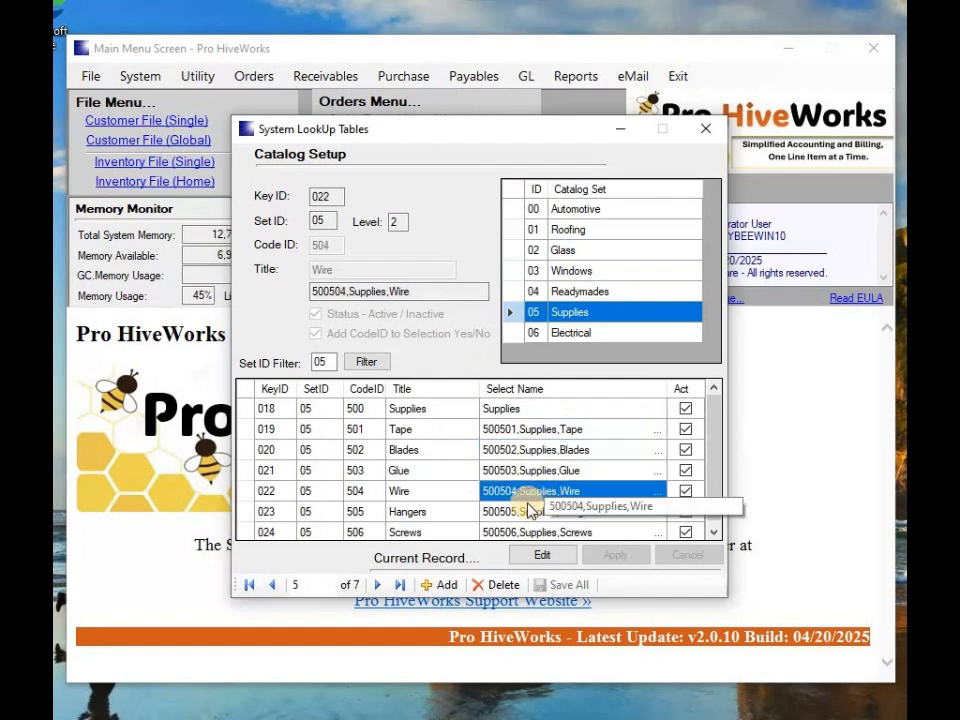
click(528, 513)
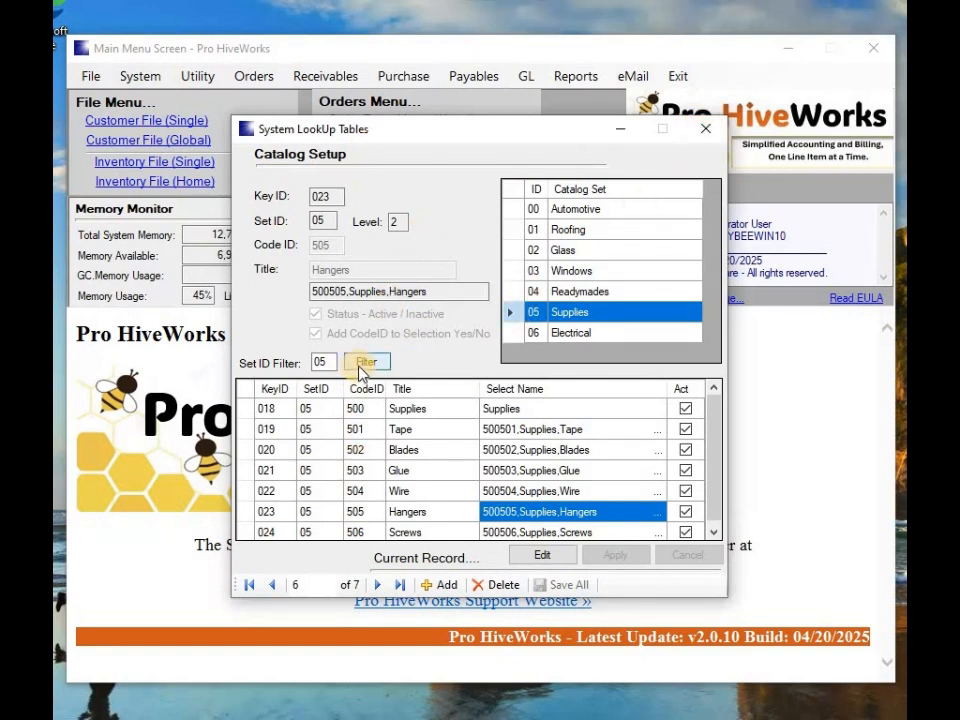
click(703, 134)
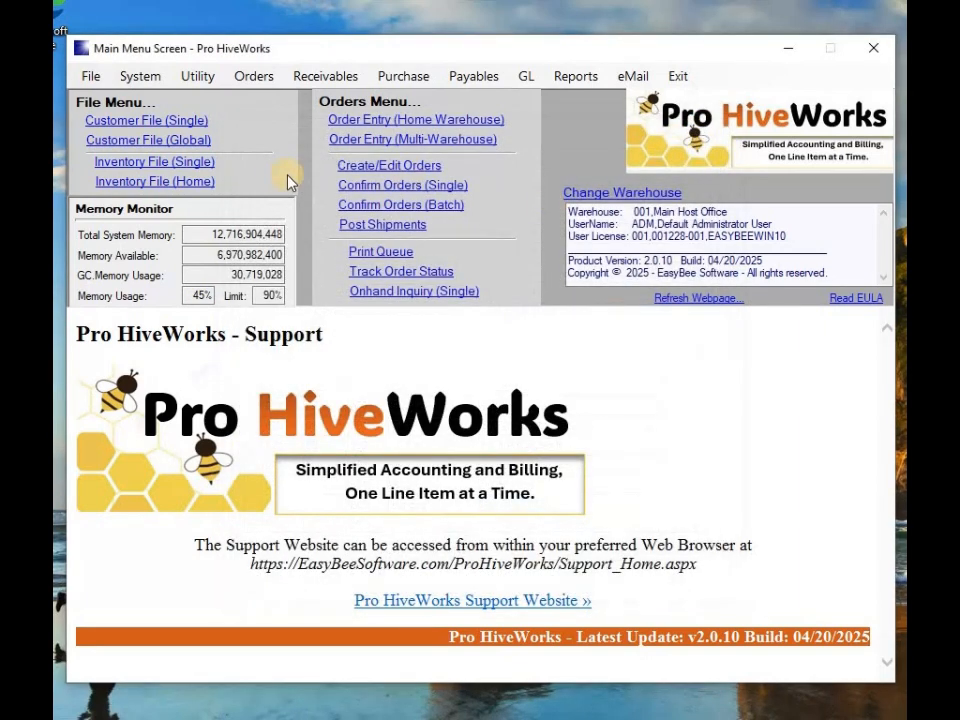
Open the home Inventory File and bring up the catalog of item B110, the Double Hung window, for editing.
click(122, 186)
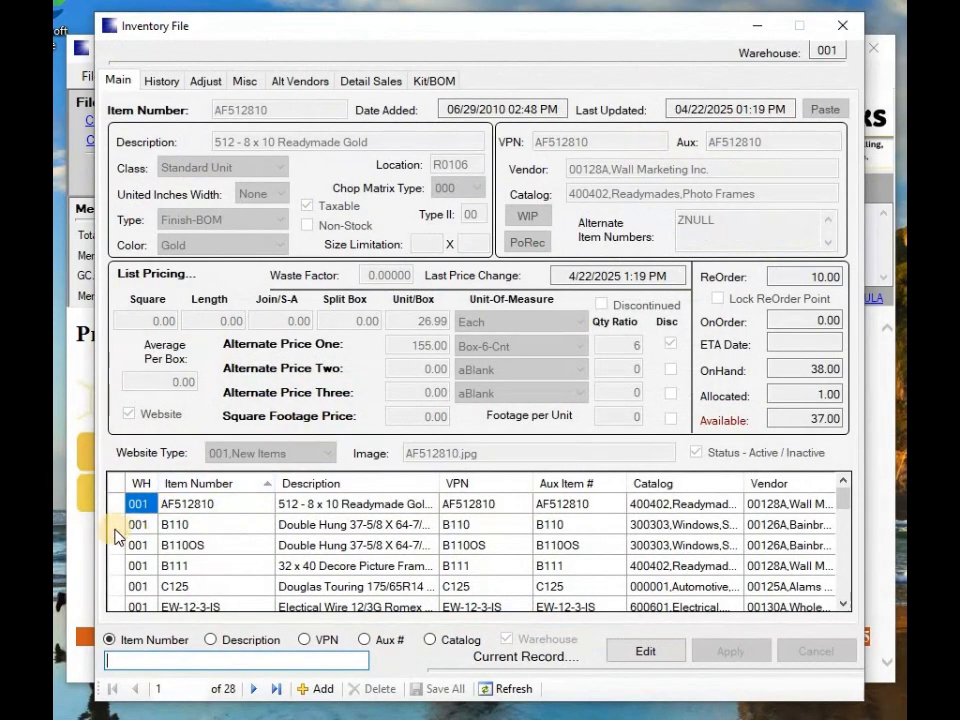
double_click(118, 531)
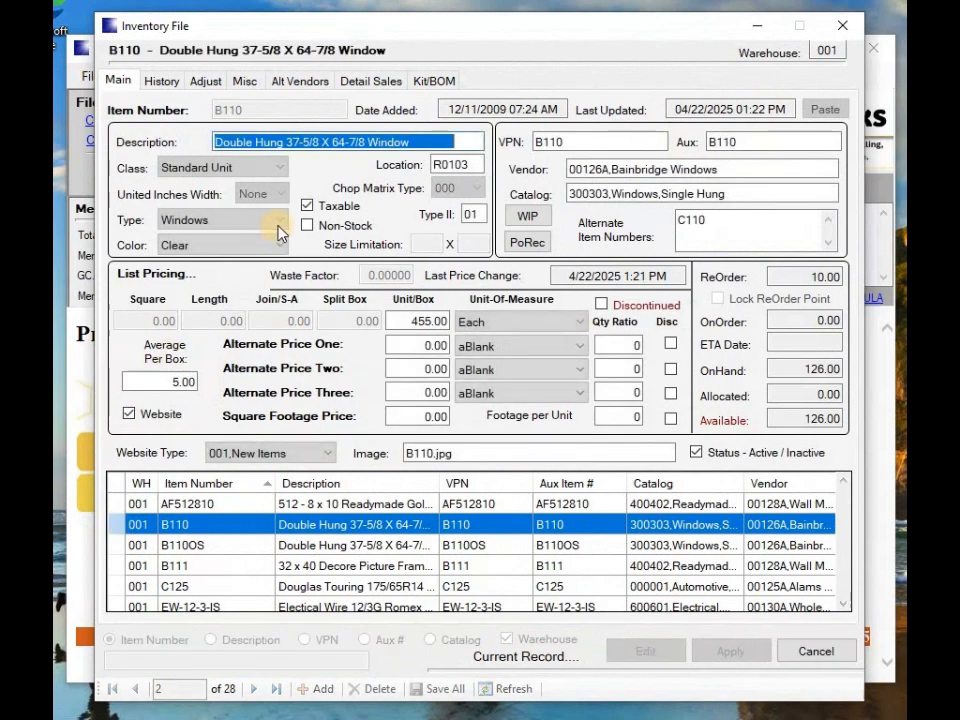
click(571, 195)
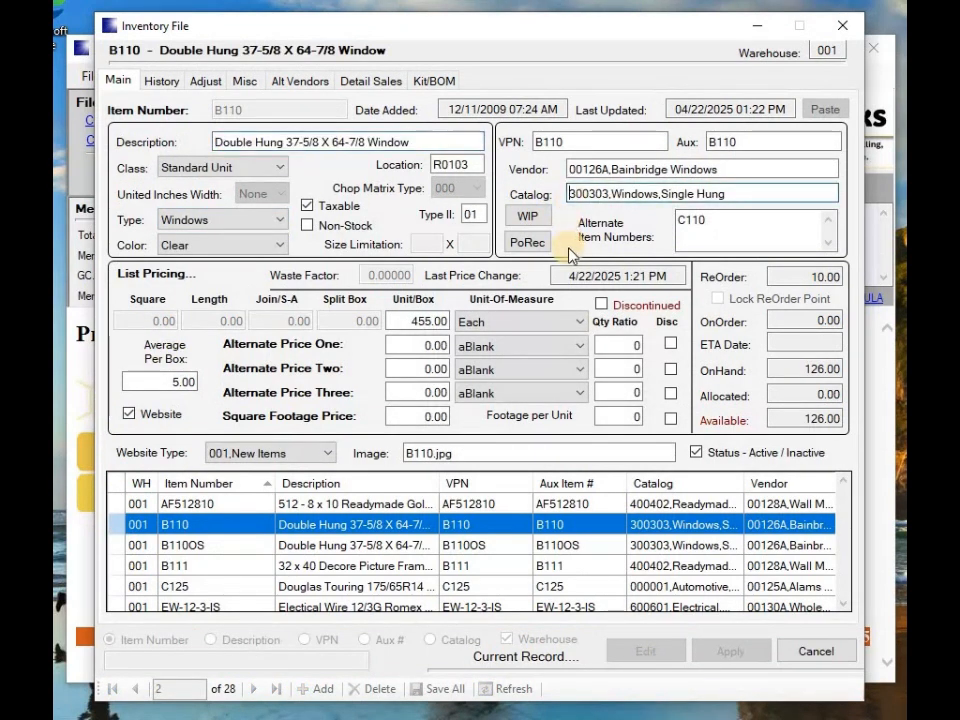
Try to reassign item B110 to the 300302,Windows,Bay catalog using the catalog lookup, and discard the edit.
key(Delete)
key(Tab)
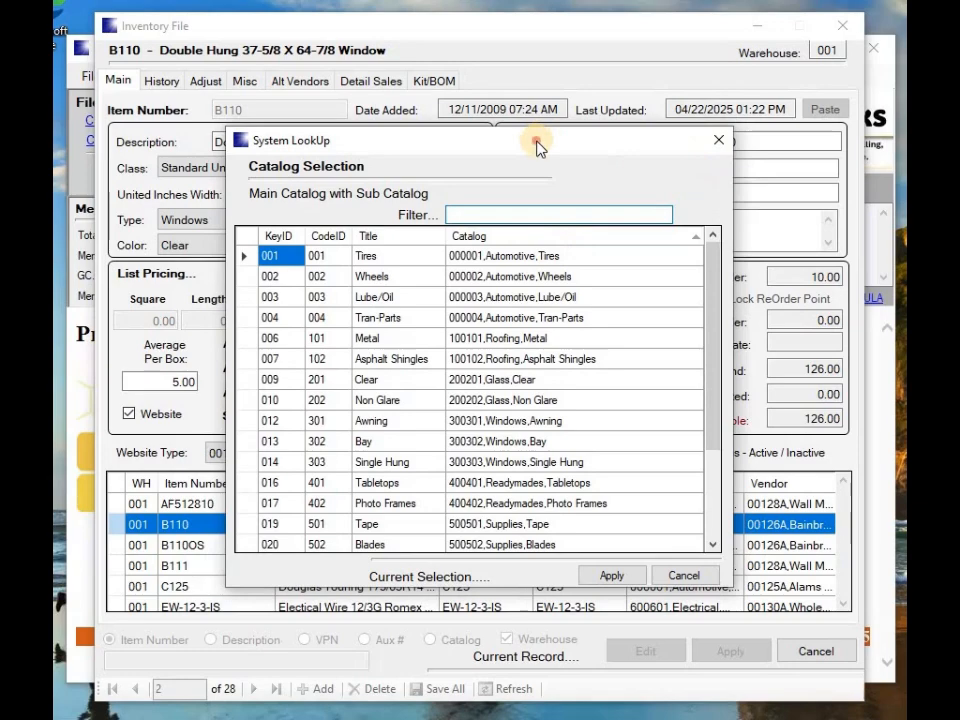
mouse_move(539, 145)
mouse_down()
mouse_move(542, 270)
mouse_move(549, 133)
mouse_up()
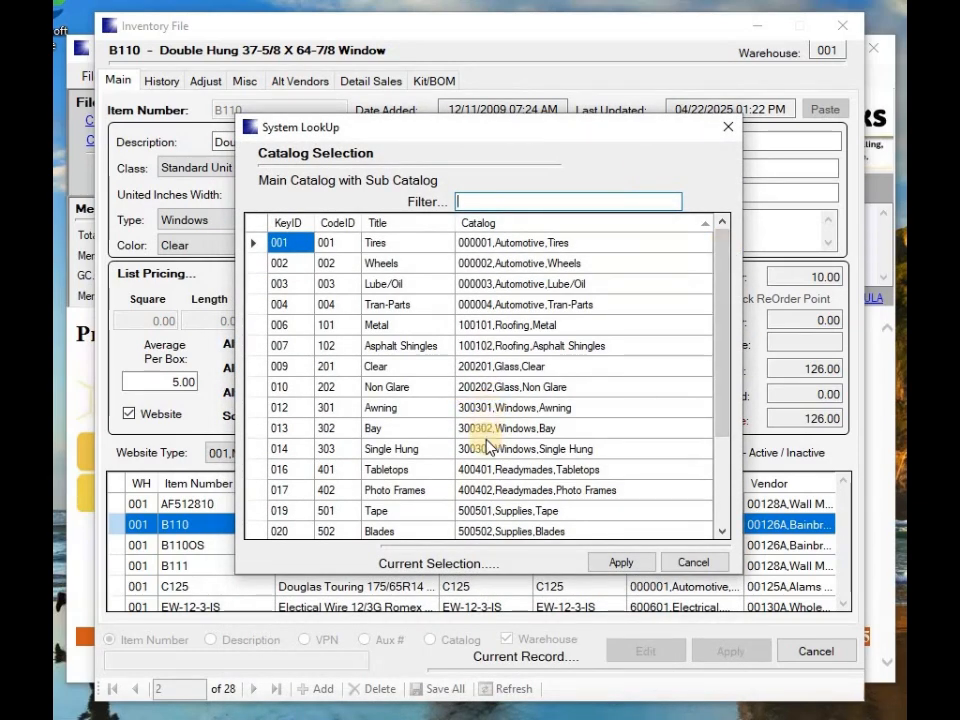
double_click(257, 428)
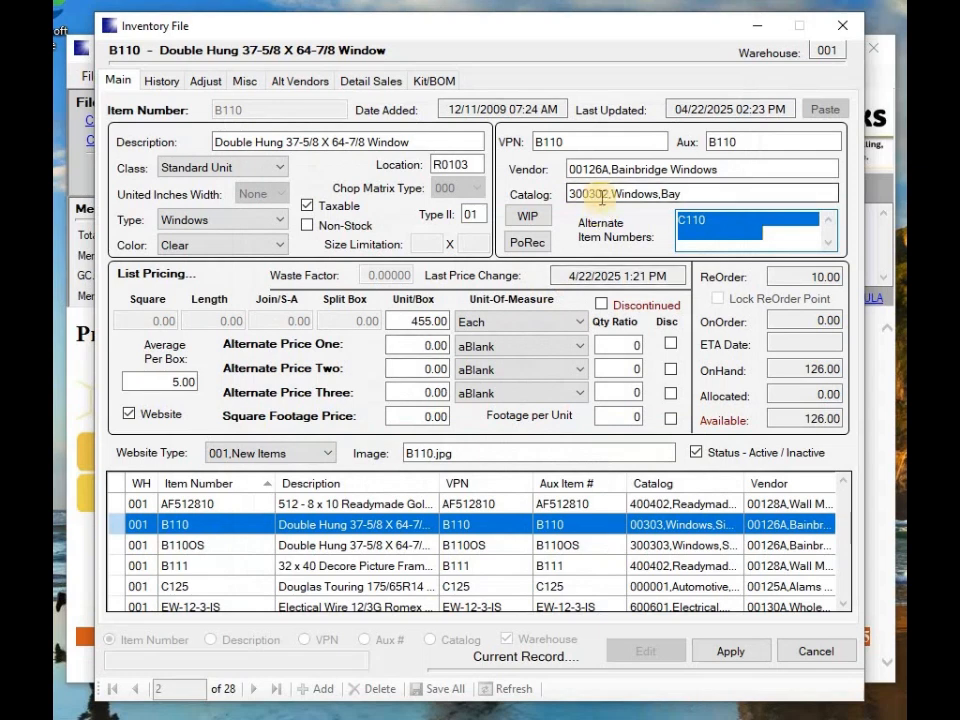
click(808, 657)
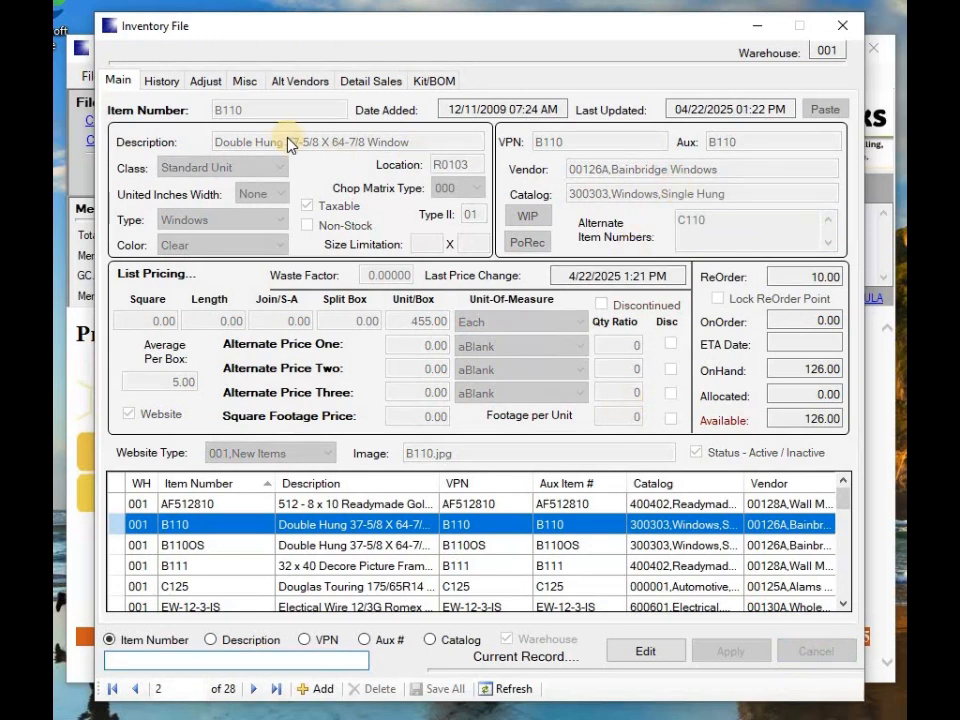
Check the vendor and catalog assigned to item B110 and to electrical wire item EW-12-3-IS.
double_click(113, 525)
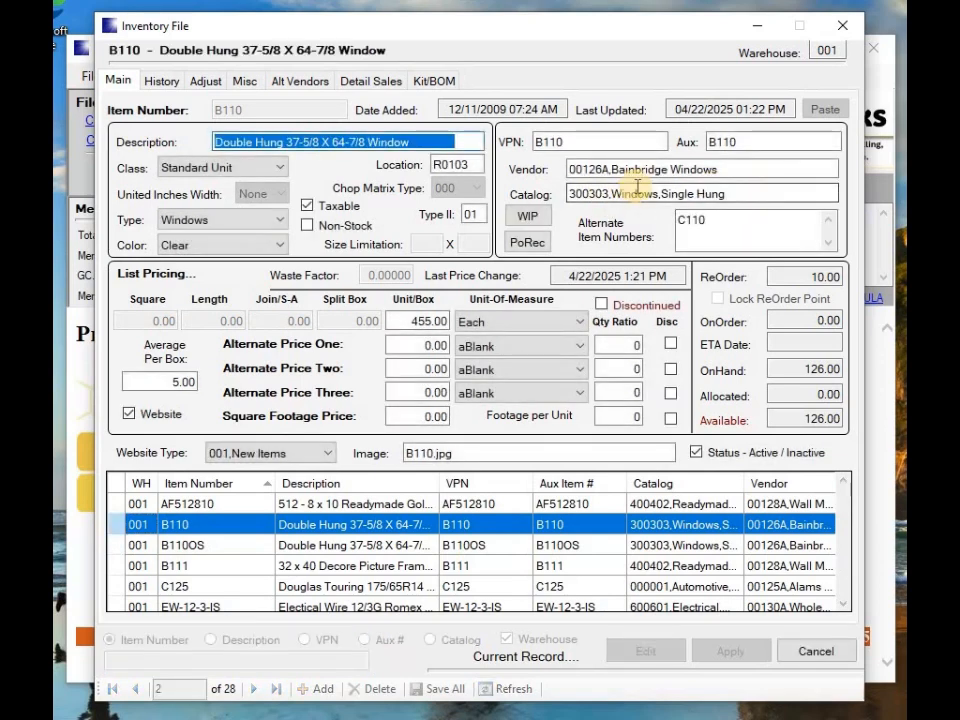
click(816, 651)
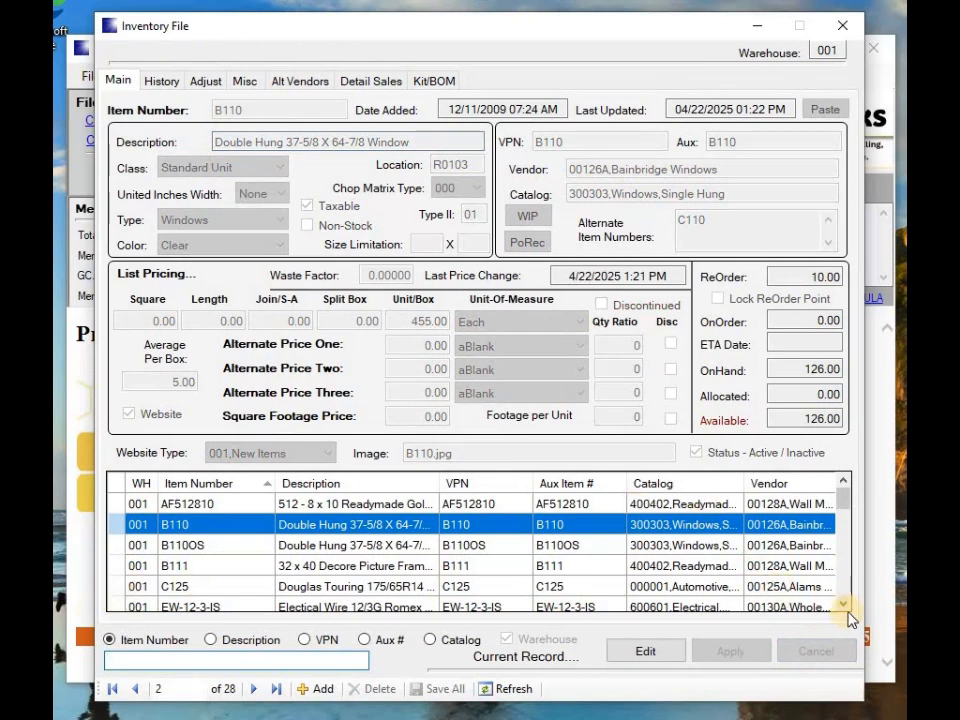
click(848, 607)
click(848, 607)
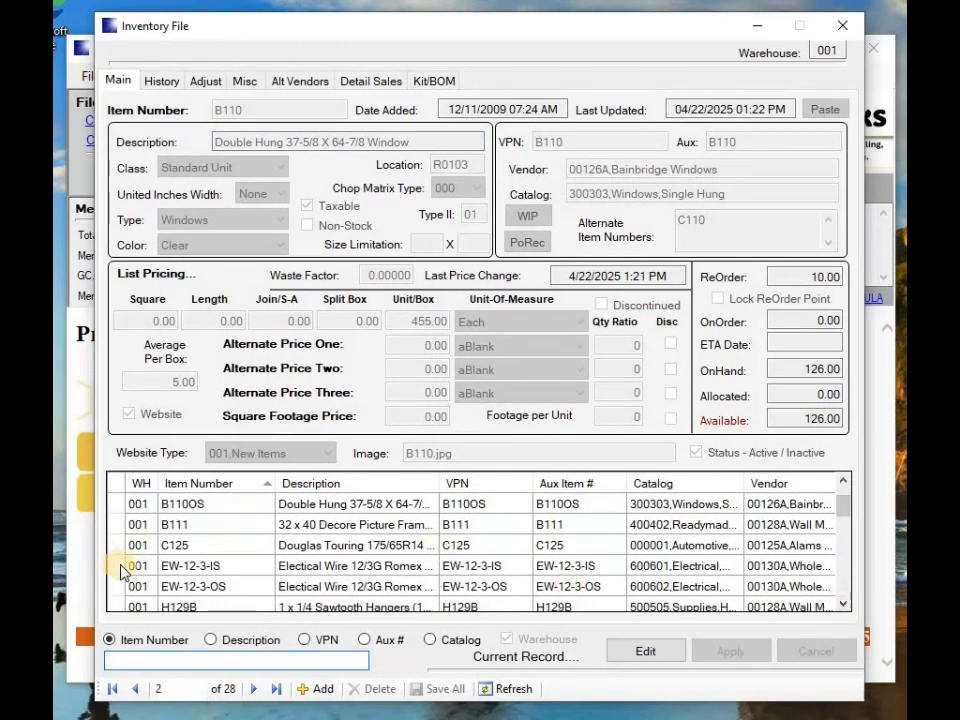
click(121, 567)
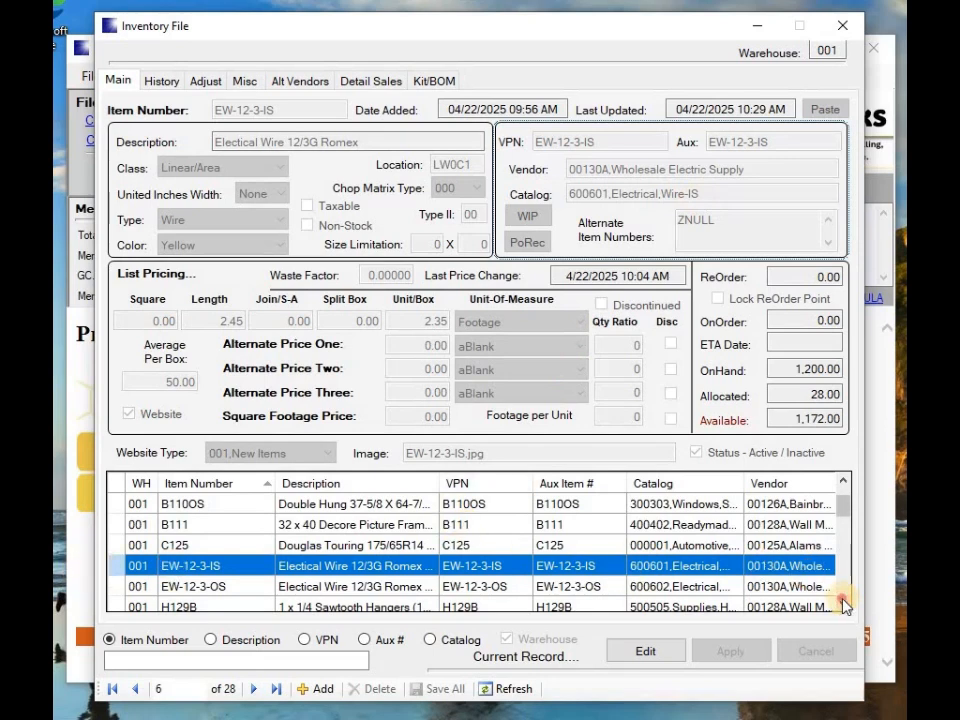
View the catalog and vendor of the metal screws item MS-14-212, and close its record without changes.
scroll(843, 603, down, 3)
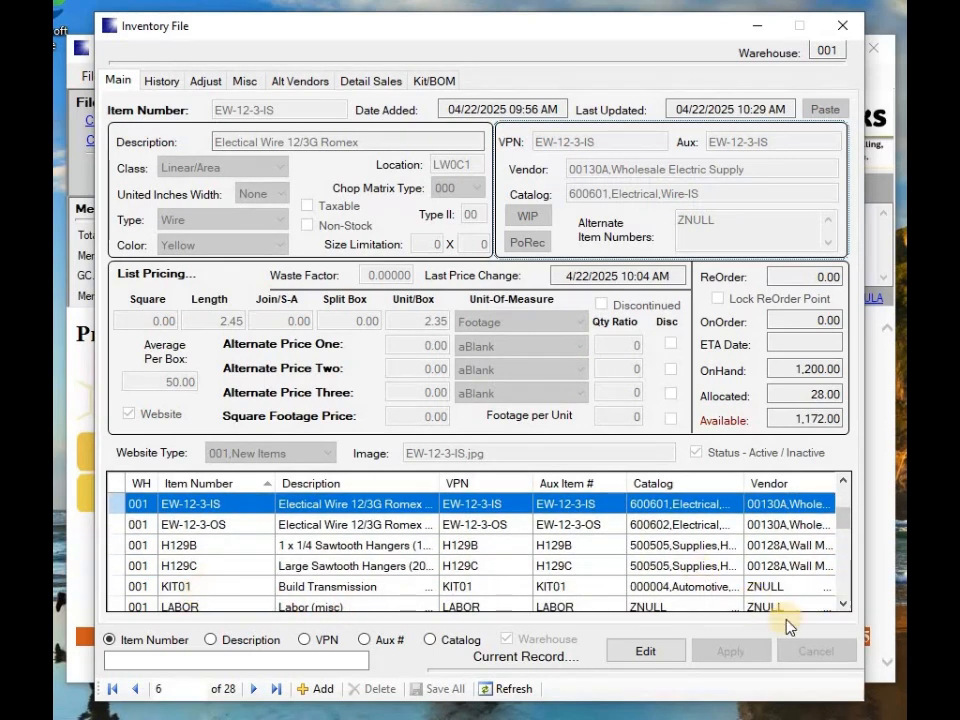
scroll(845, 605, down, 3)
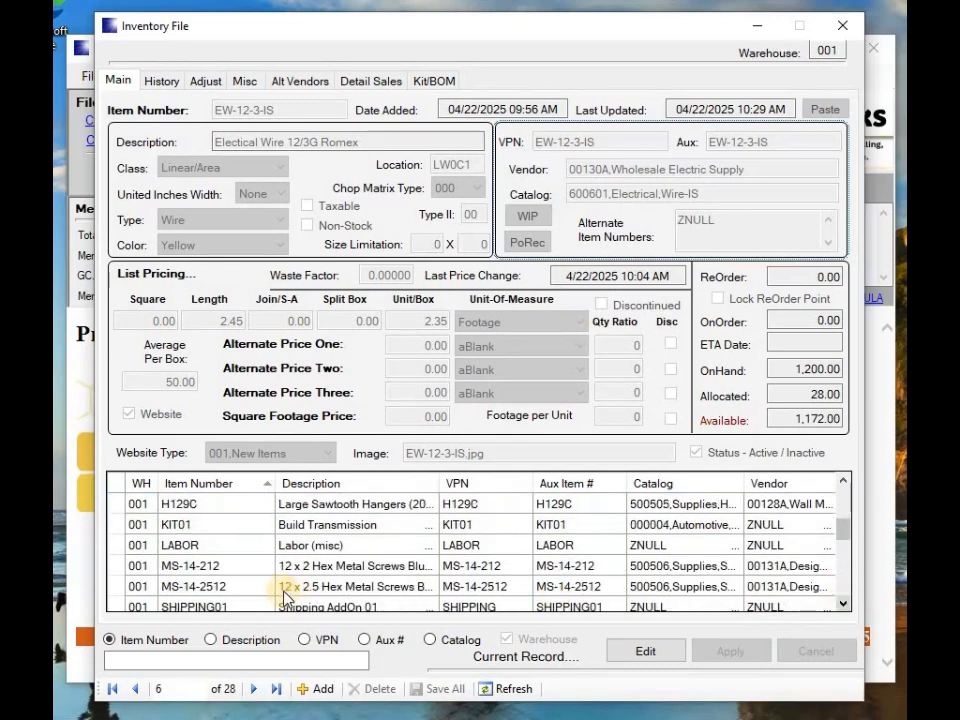
click(117, 565)
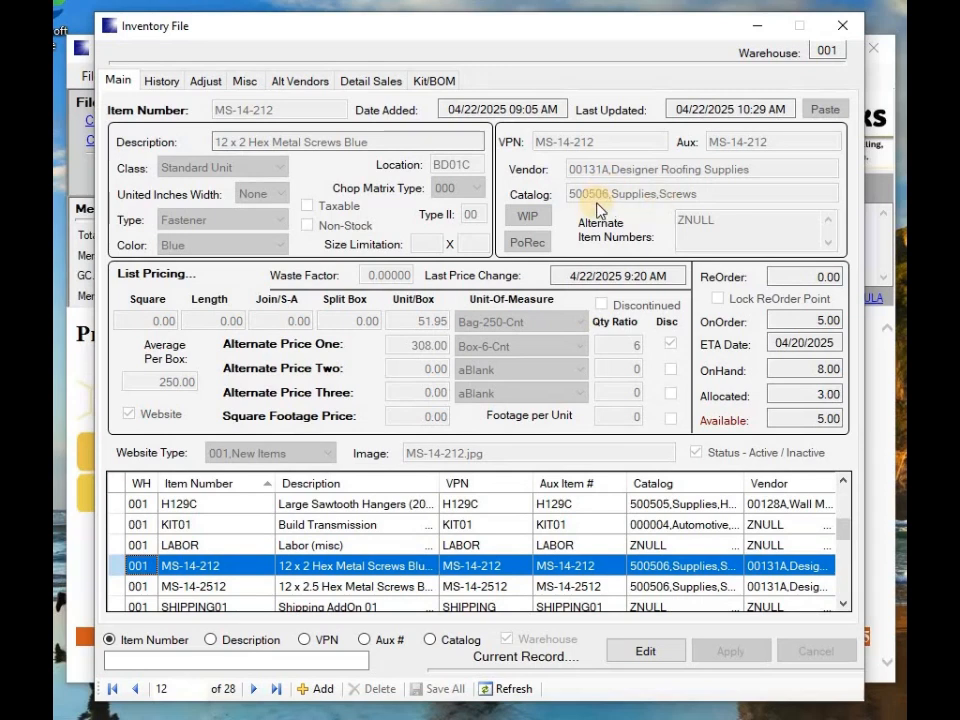
double_click(109, 566)
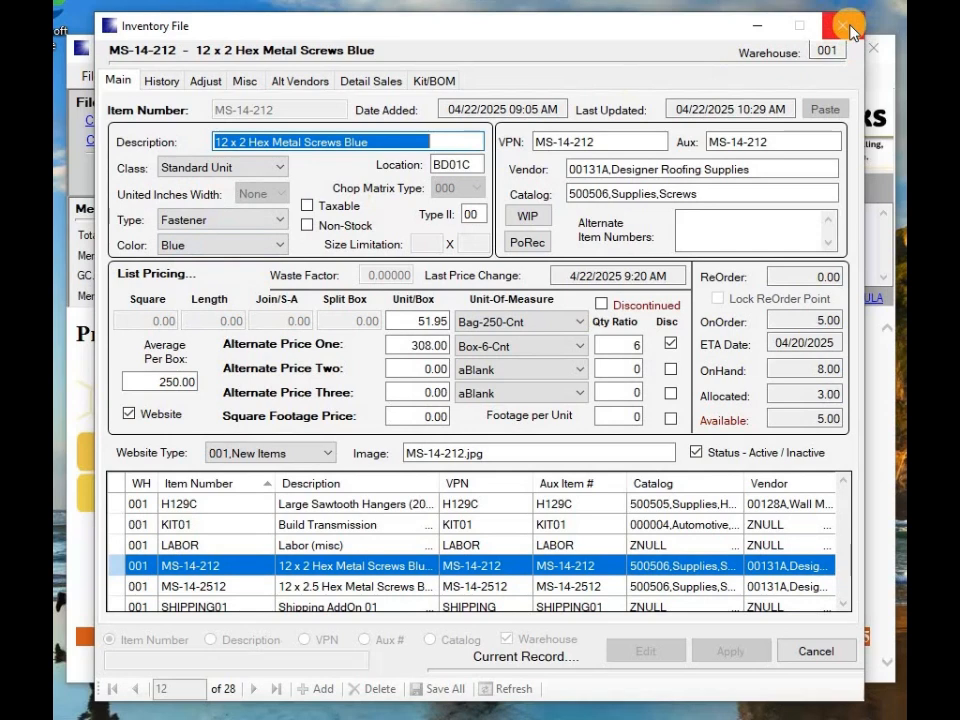
click(818, 652)
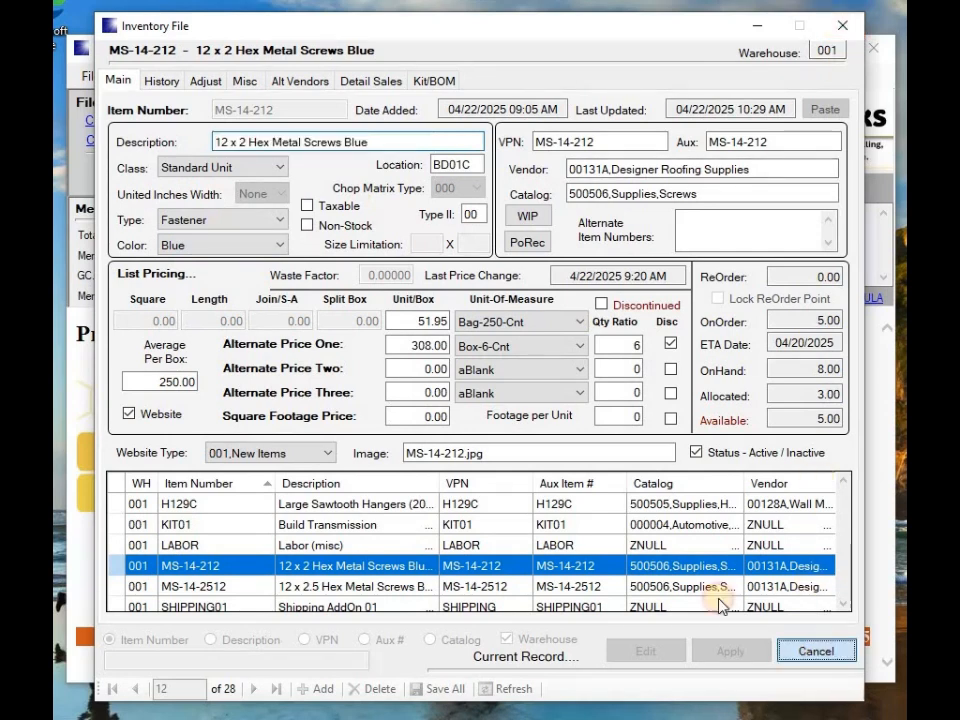
Review the catalog assignments of screws item MS-14-2512 and glass item TV3240CL, leaving both records unedited.
click(631, 588)
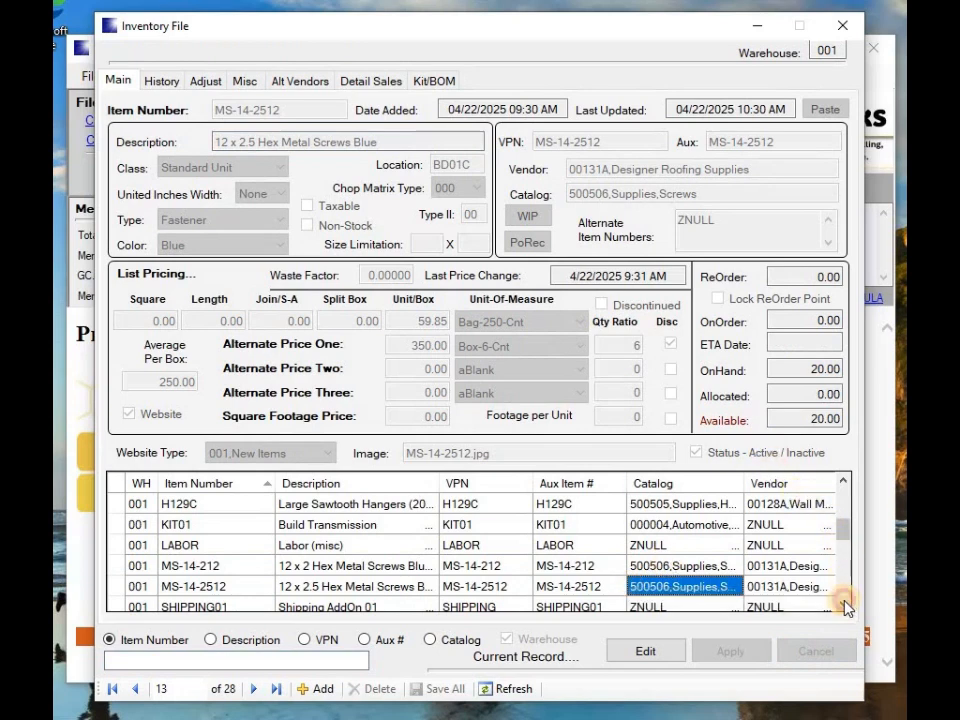
drag(845, 606, 845, 606)
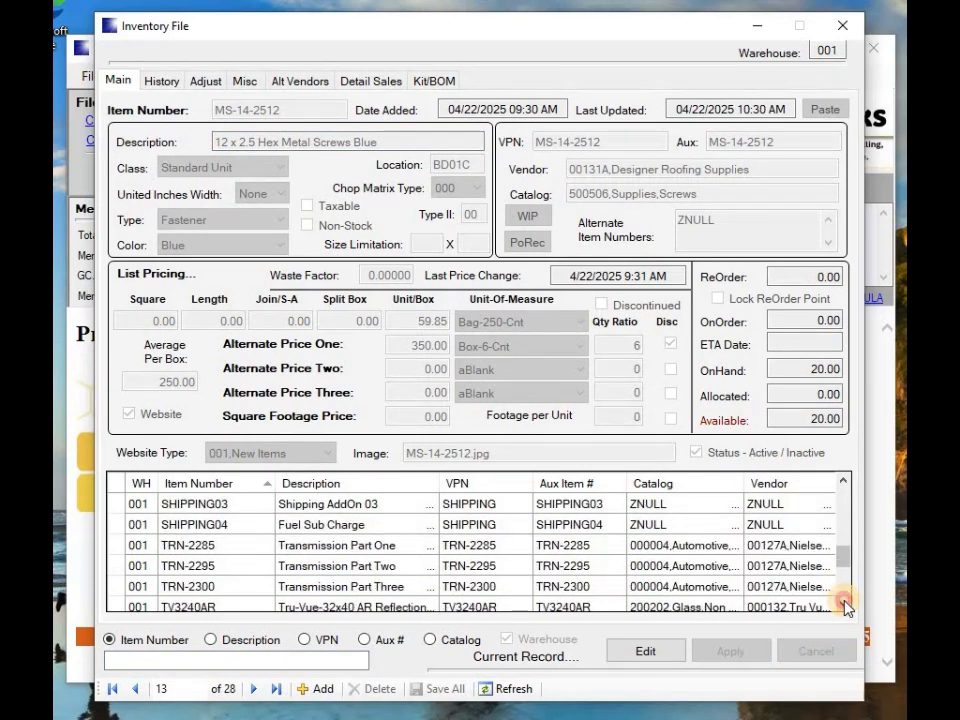
click(845, 603)
click(845, 603)
click(845, 603)
click(845, 603)
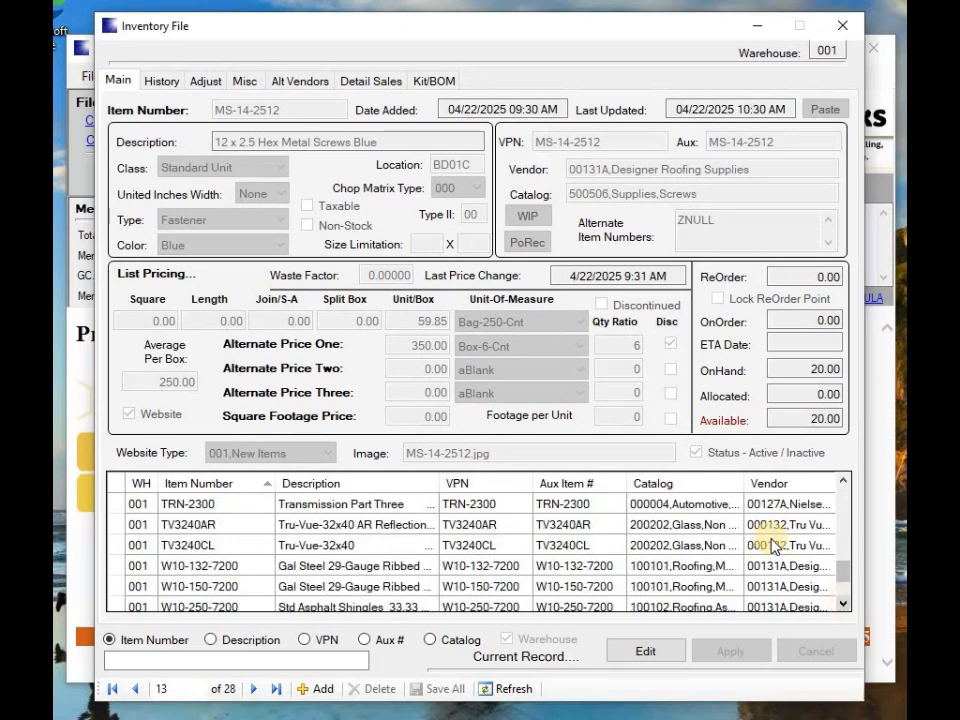
double_click(118, 549)
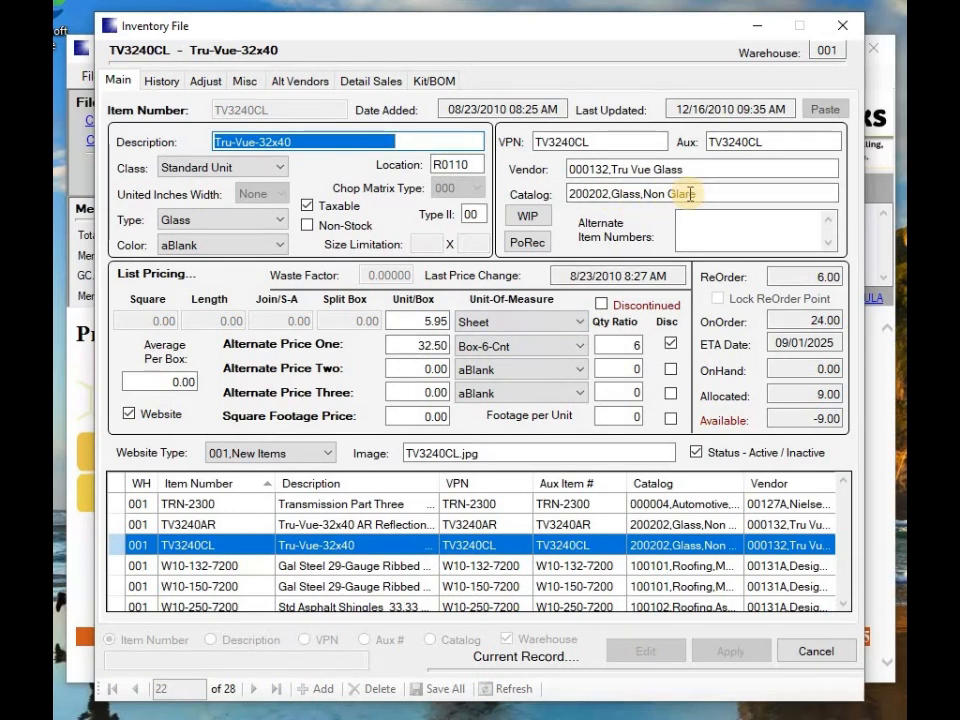
click(792, 650)
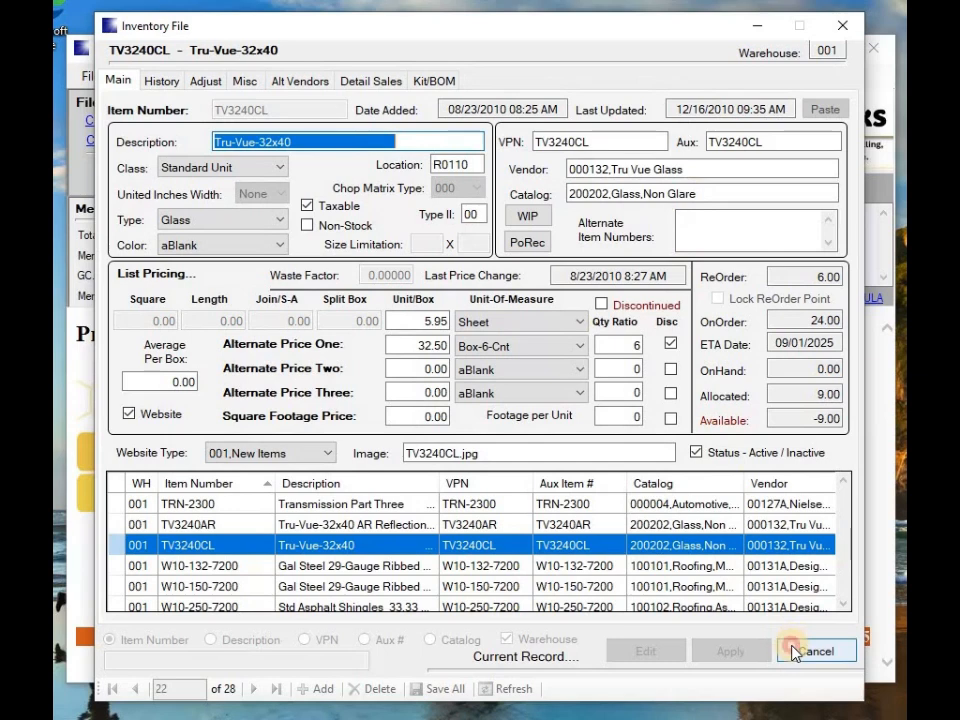
View the catalog and vendor of the asphalt shingles item W10-250-7200, and close the Inventory File.
click(843, 604)
click(843, 604)
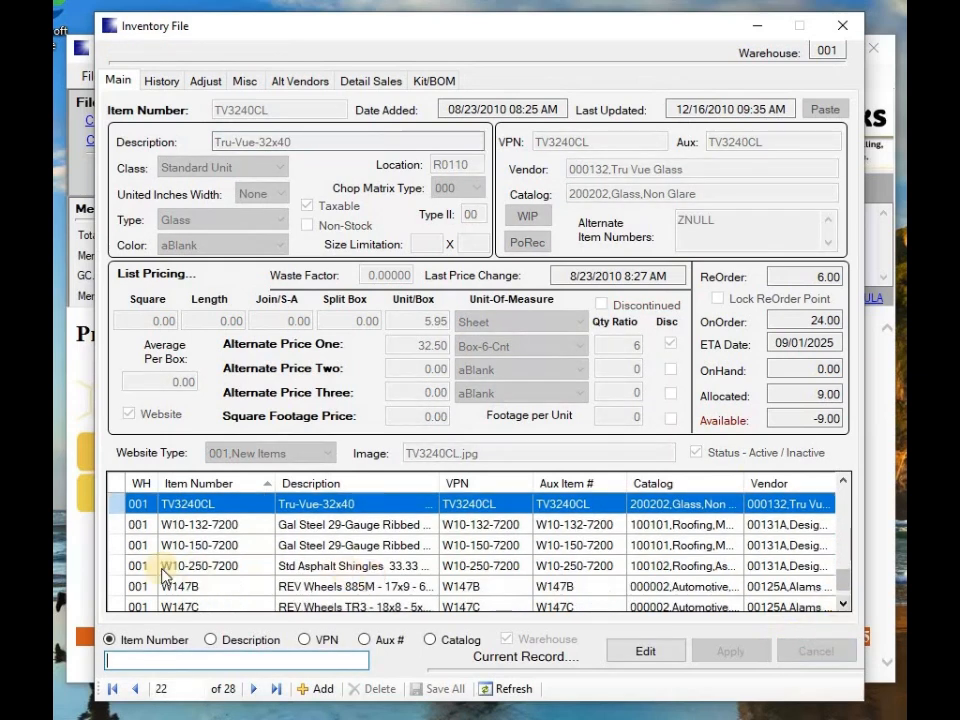
click(118, 566)
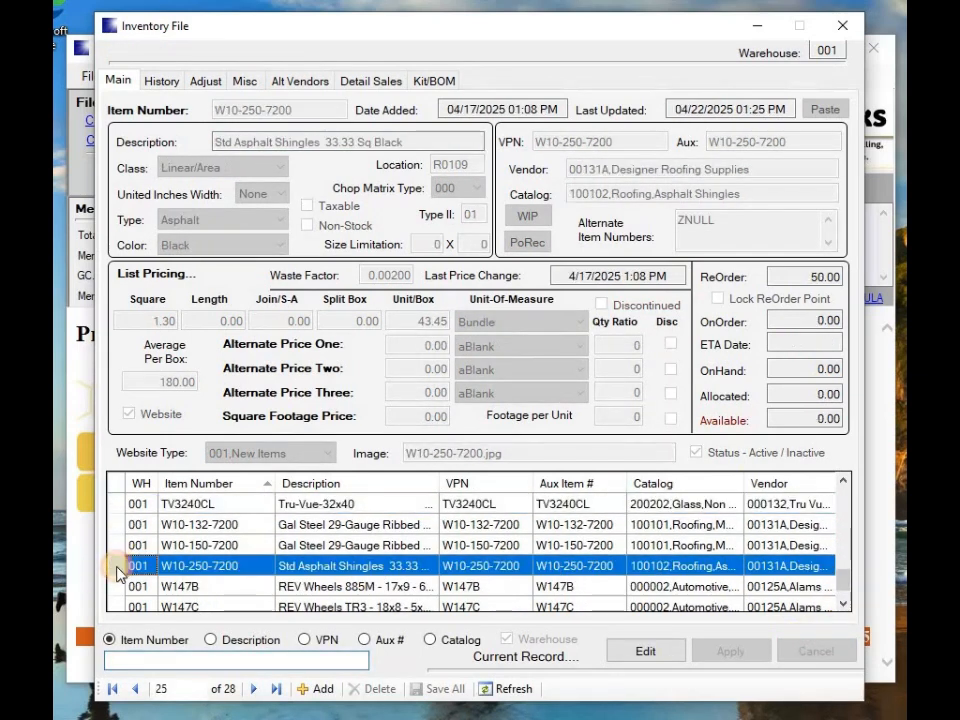
double_click(117, 567)
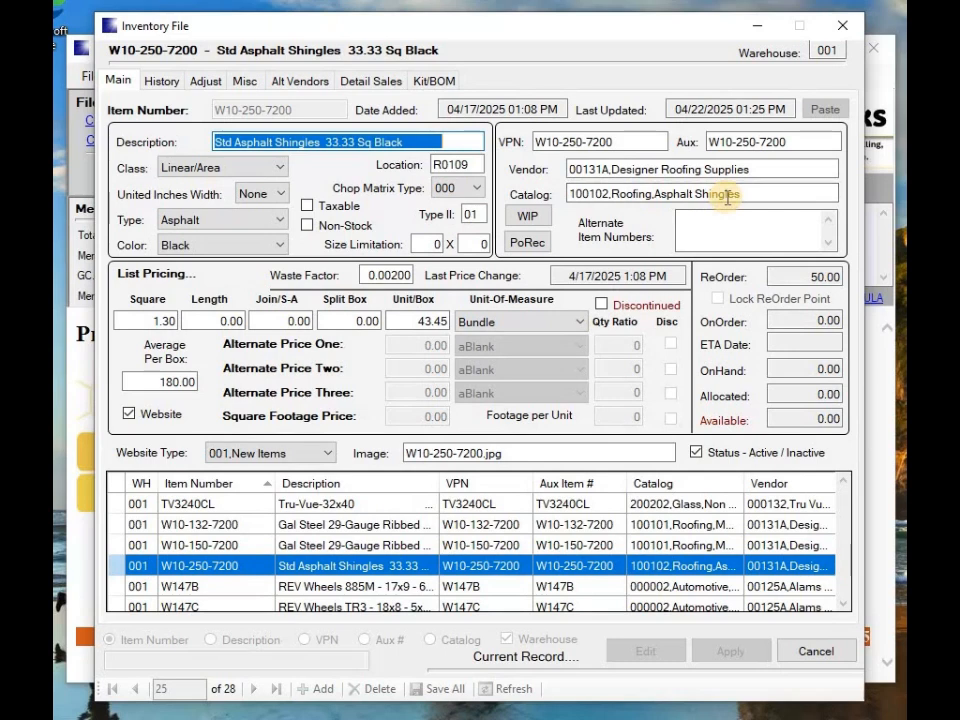
click(843, 25)
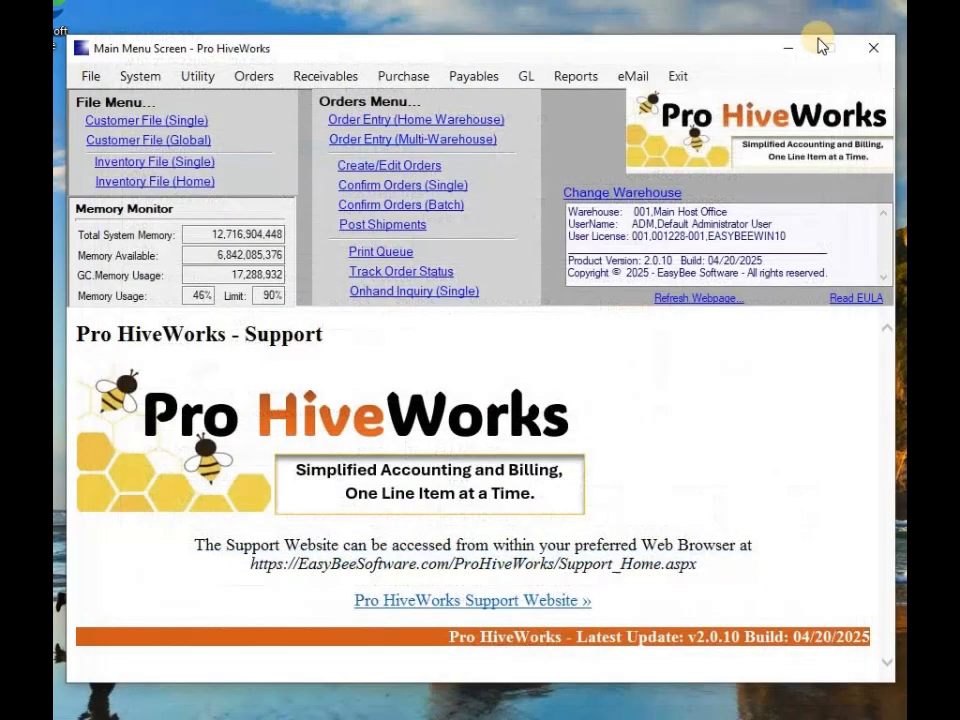
Open the Inventory Count Sheets report and set its vendor to 00131A,Designer Roofing Supplies using the vendor lookup.
click(586, 87)
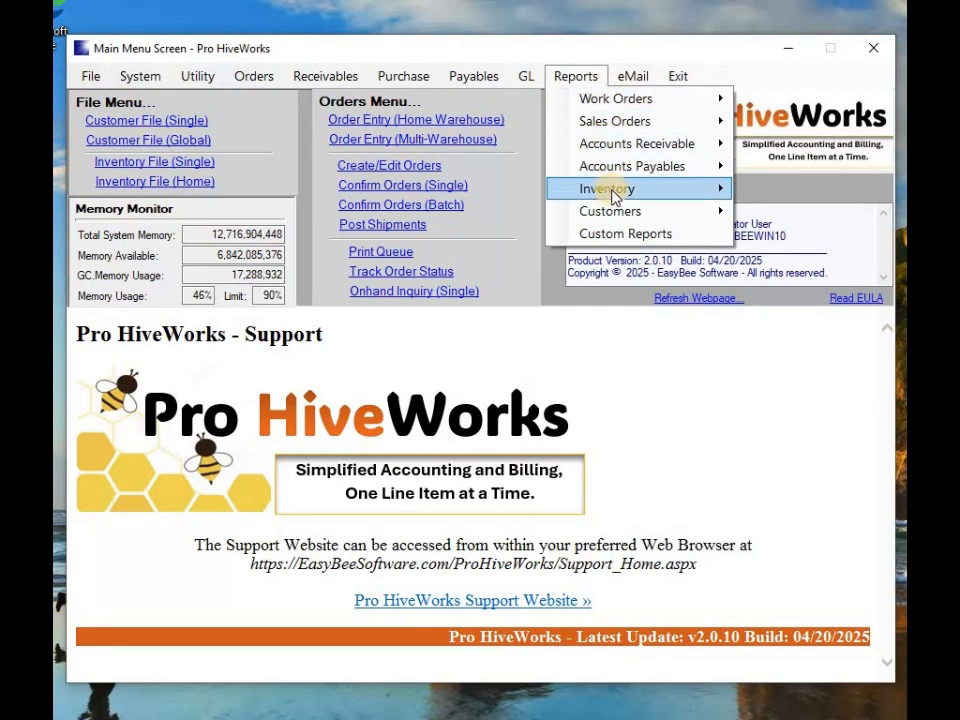
mouse_move(615, 188)
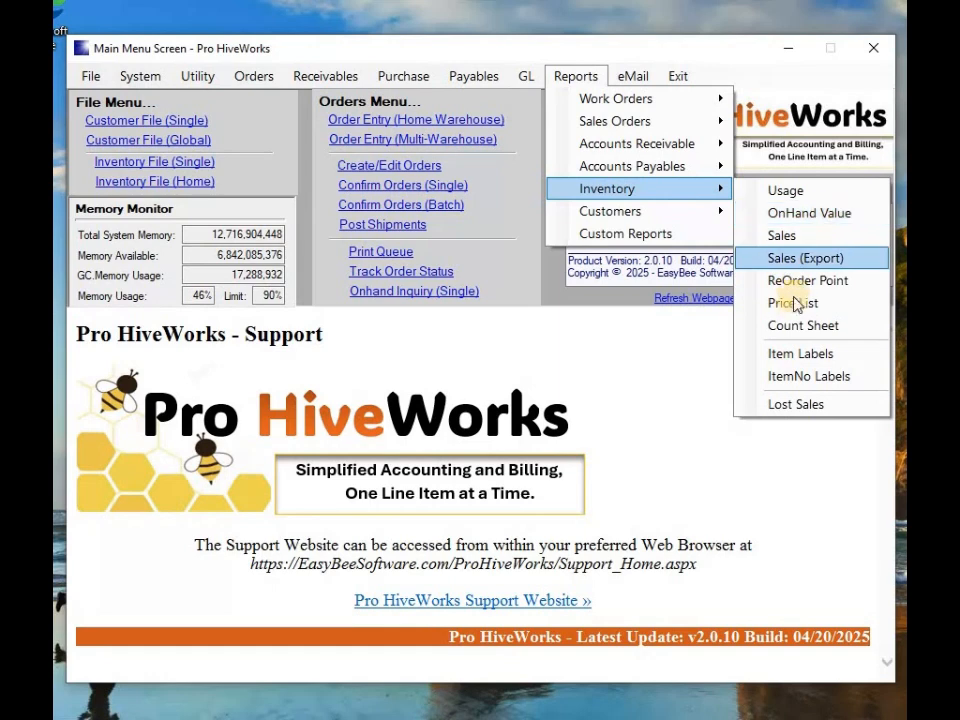
click(806, 330)
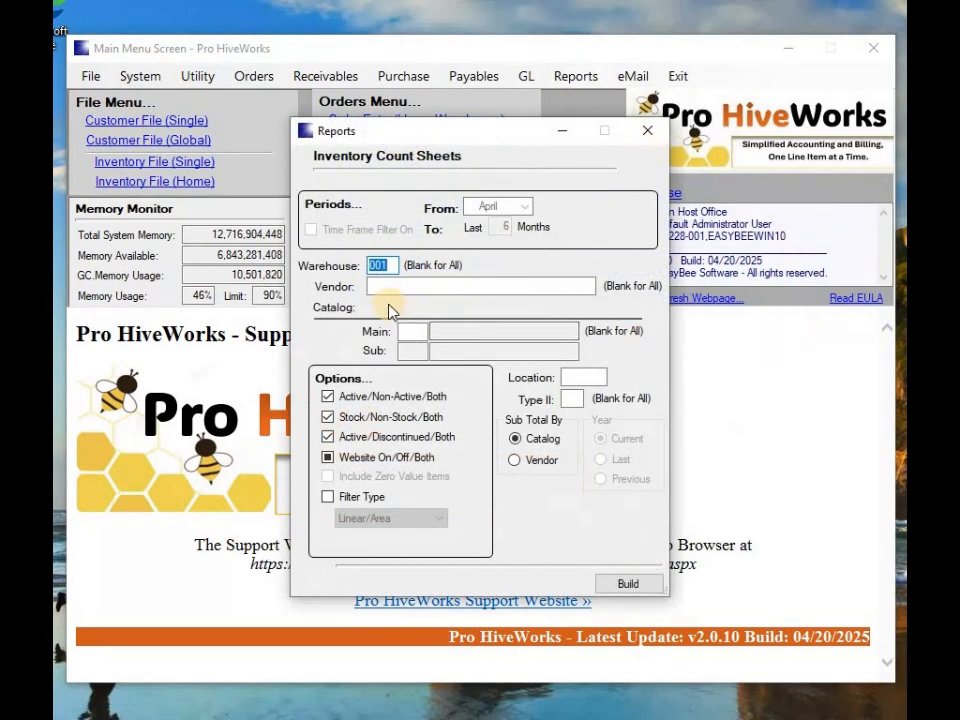
click(382, 288)
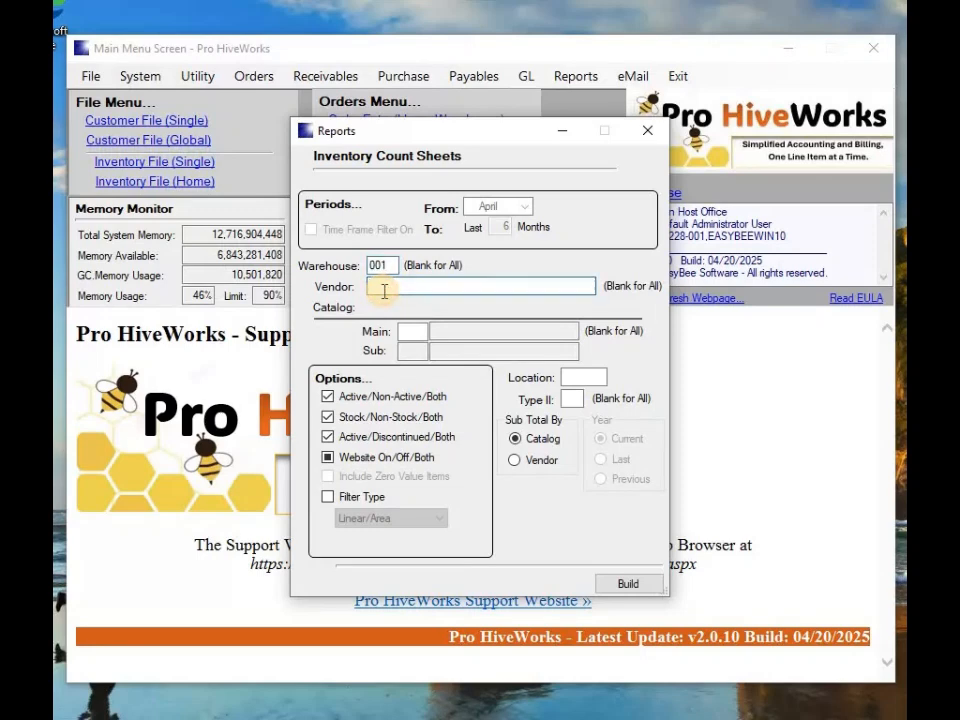
text(1)
key(Return)
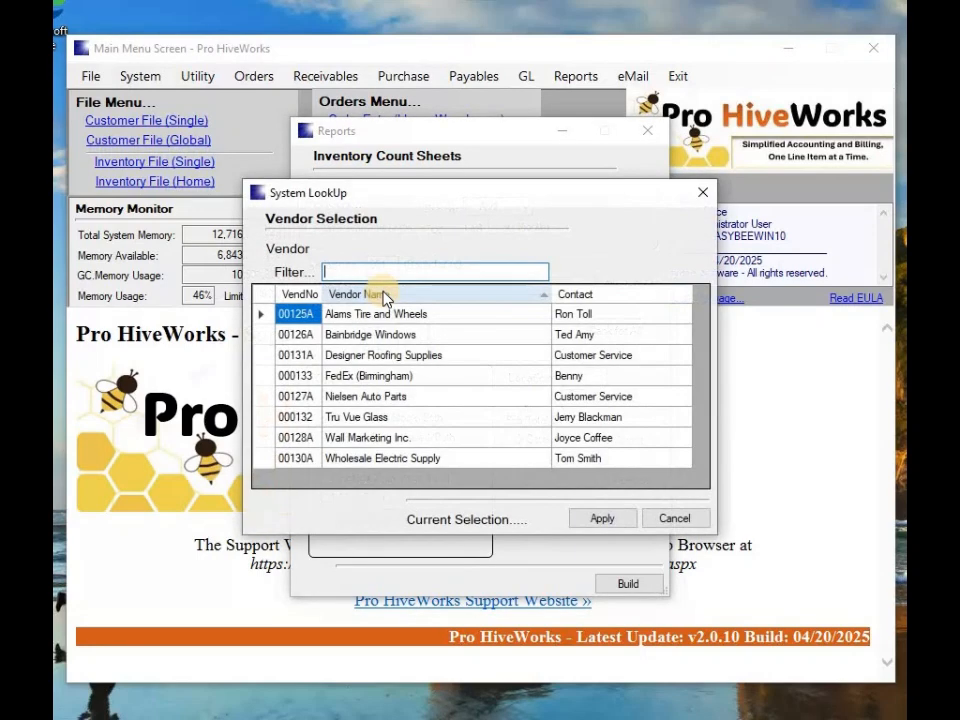
double_click(262, 358)
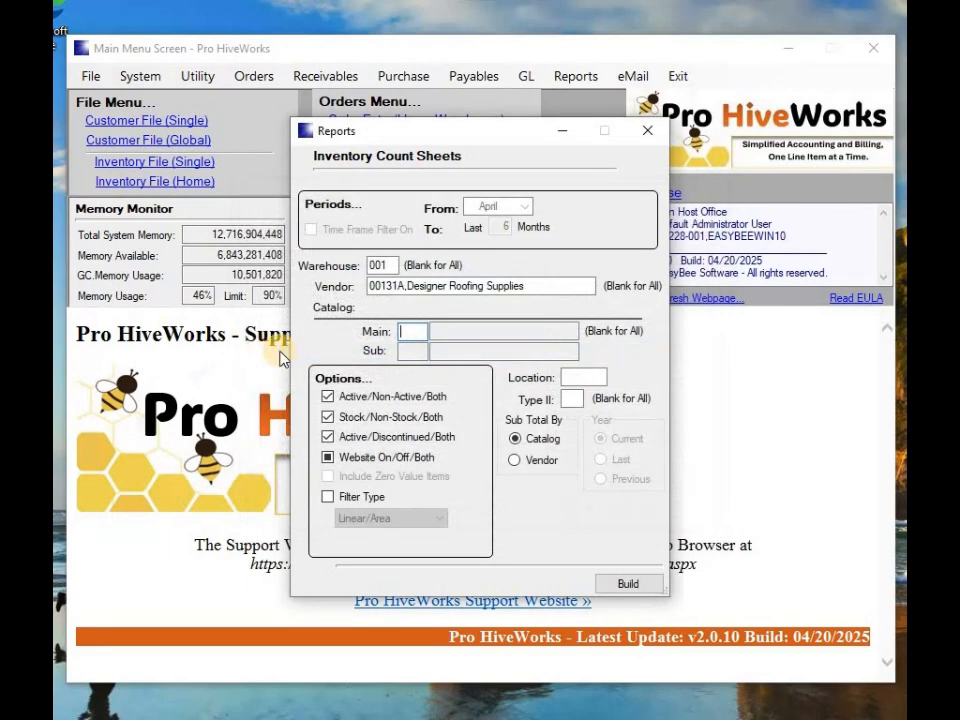
Set the count sheet's catalog to main 100 Roofing and sub 101 Metal using the lookup, and close the report.
text(?)
key(Return)
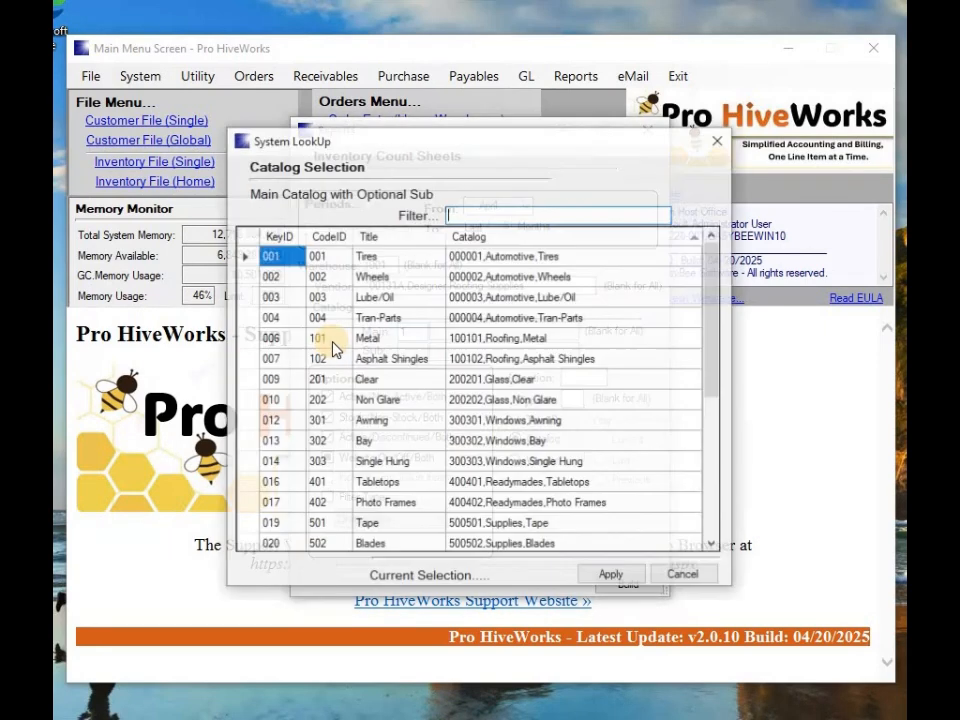
click(249, 339)
double_click(249, 339)
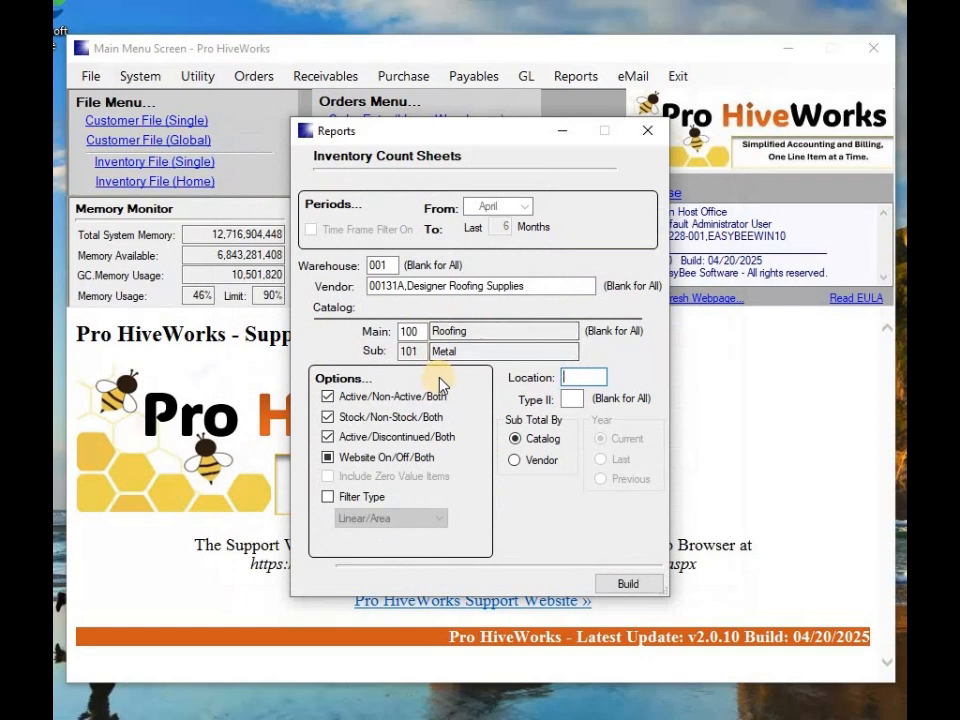
click(625, 586)
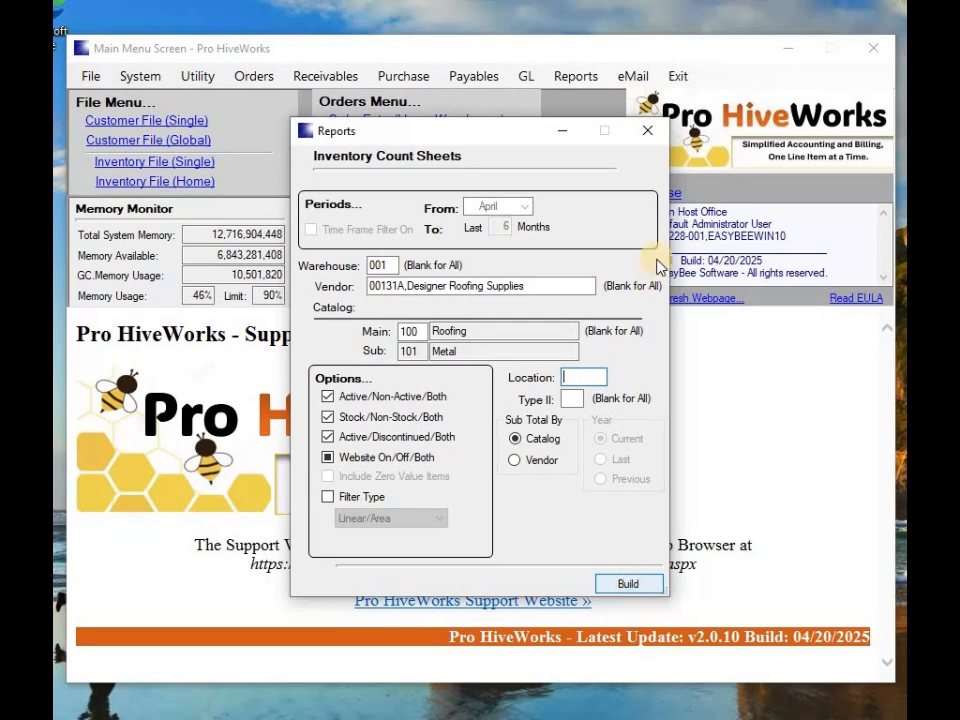
click(649, 137)
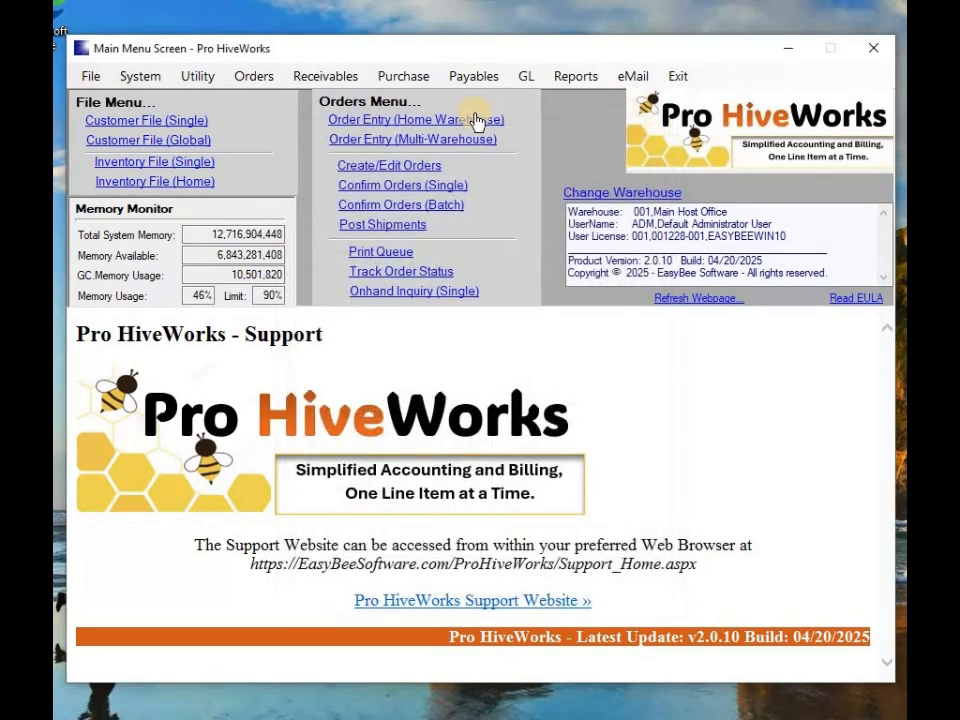
Review the Gold discount class's vendor and catalog quantity-break discount for American Cardboard Co., and close the System Wide Discounts window.
click(218, 78)
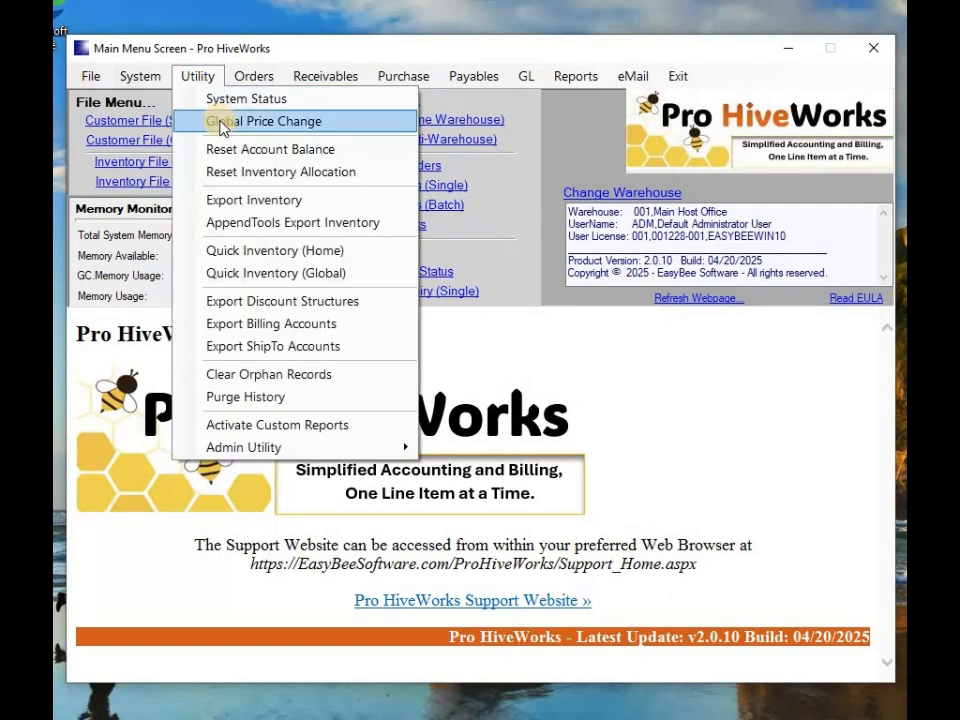
mouse_move(138, 78)
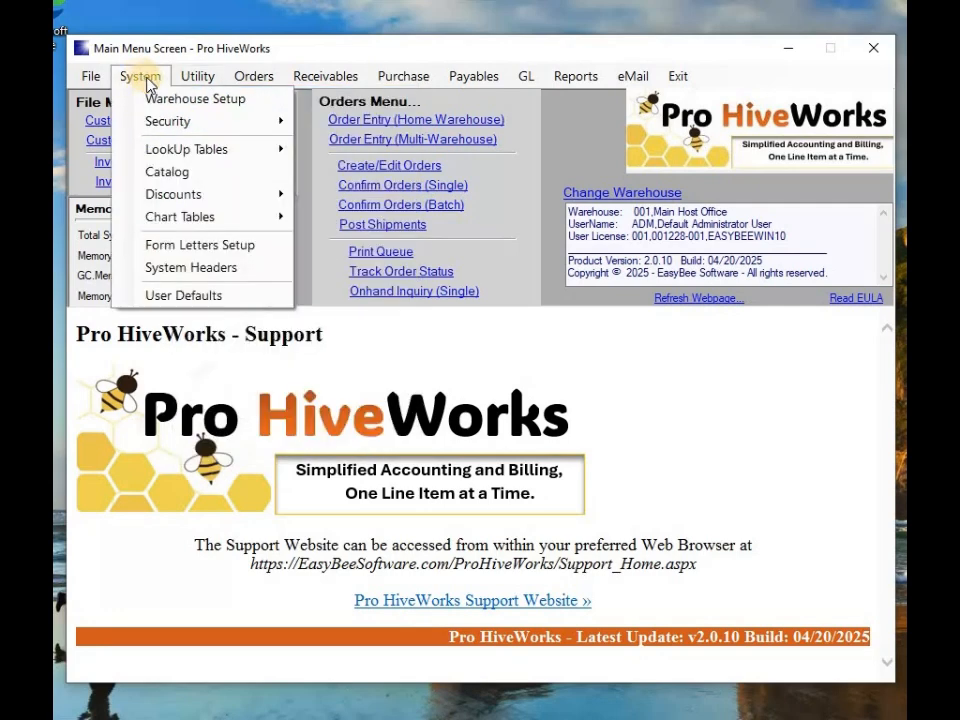
mouse_move(174, 198)
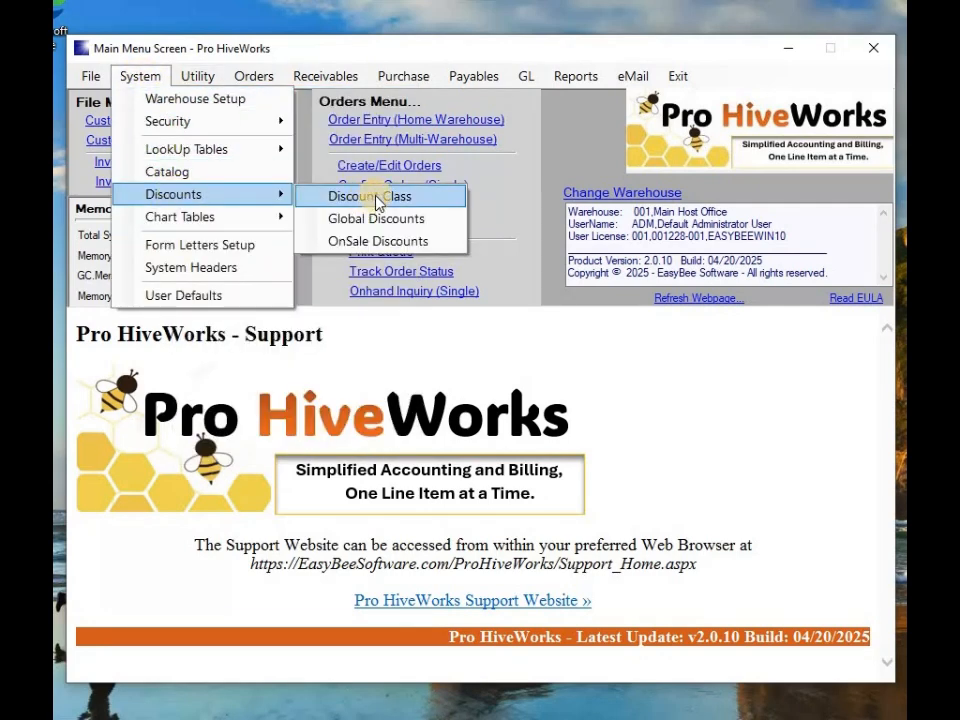
click(379, 198)
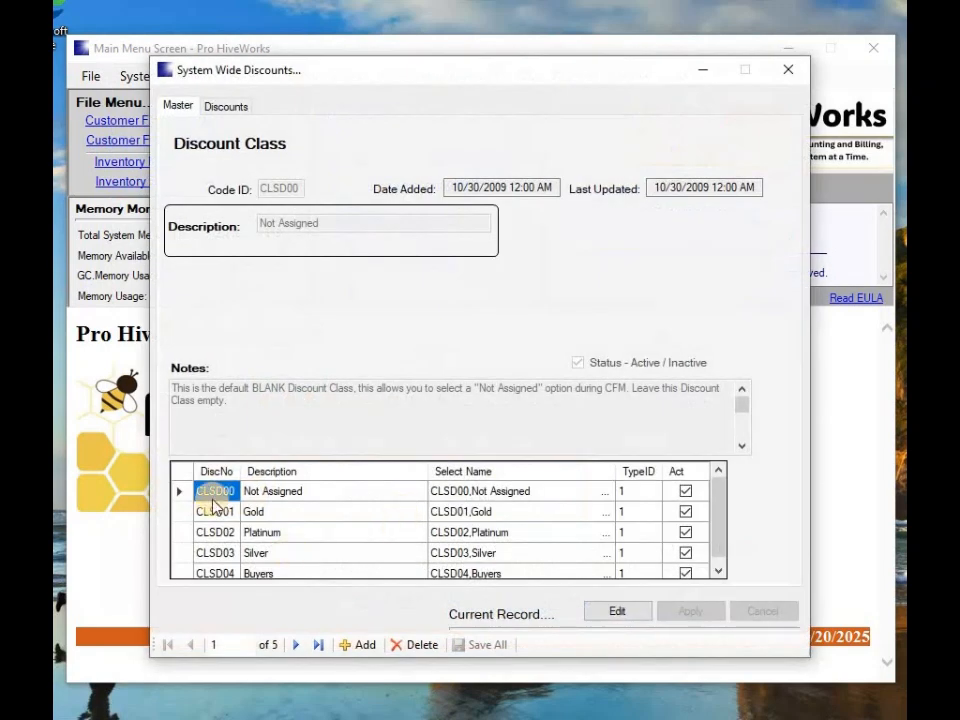
double_click(179, 512)
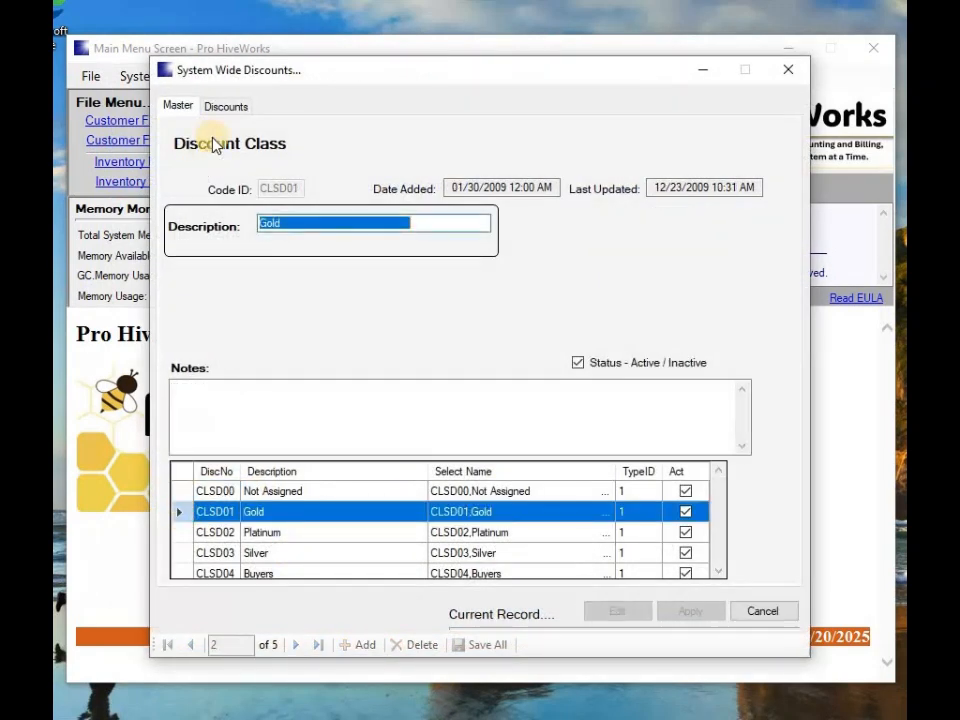
click(221, 108)
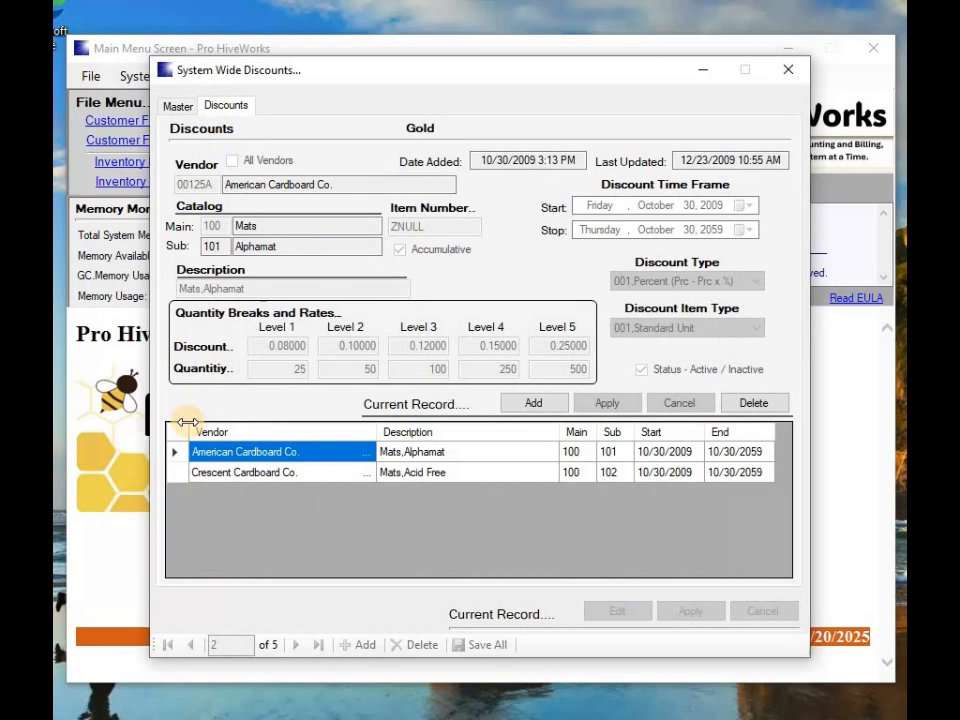
click(177, 454)
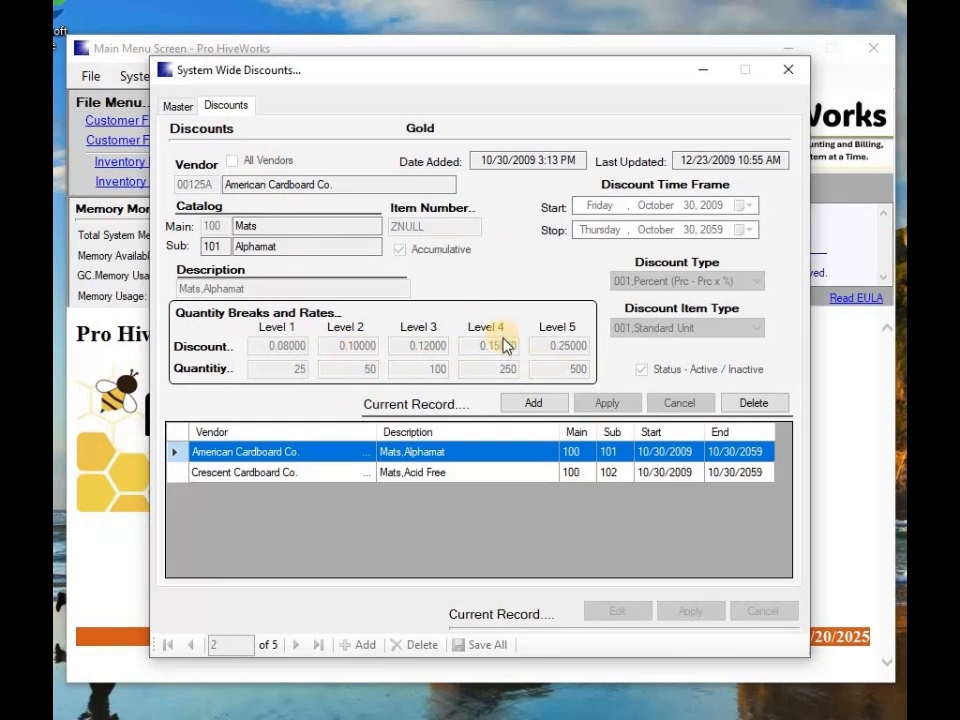
click(792, 72)
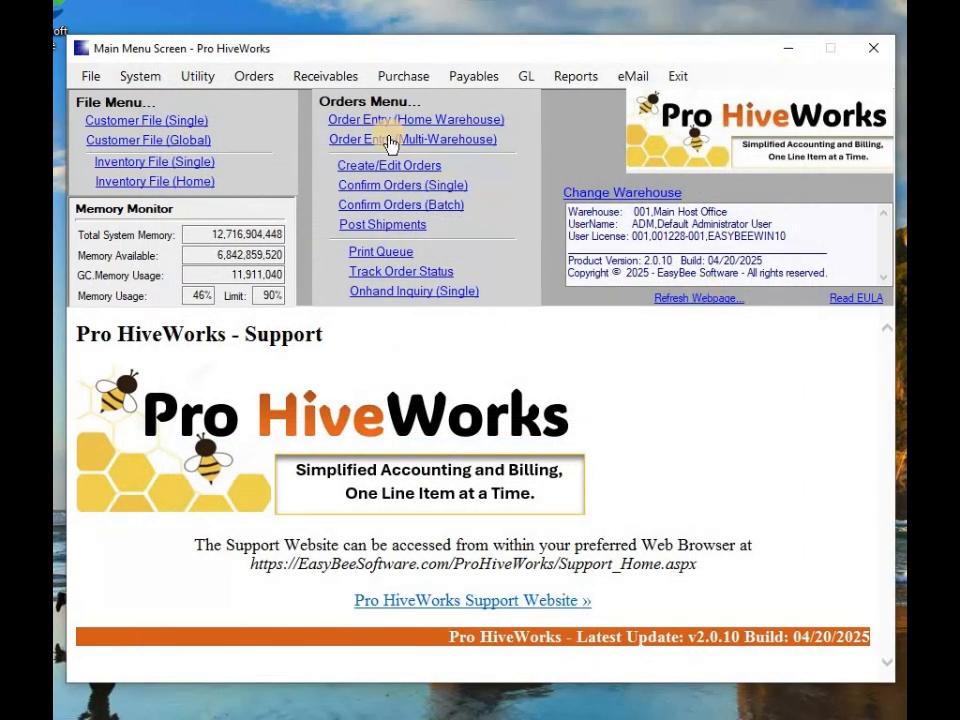
In the Export Inventory utility, sort the items by catalog, filter them to catalog 100, and close the utility.
click(148, 80)
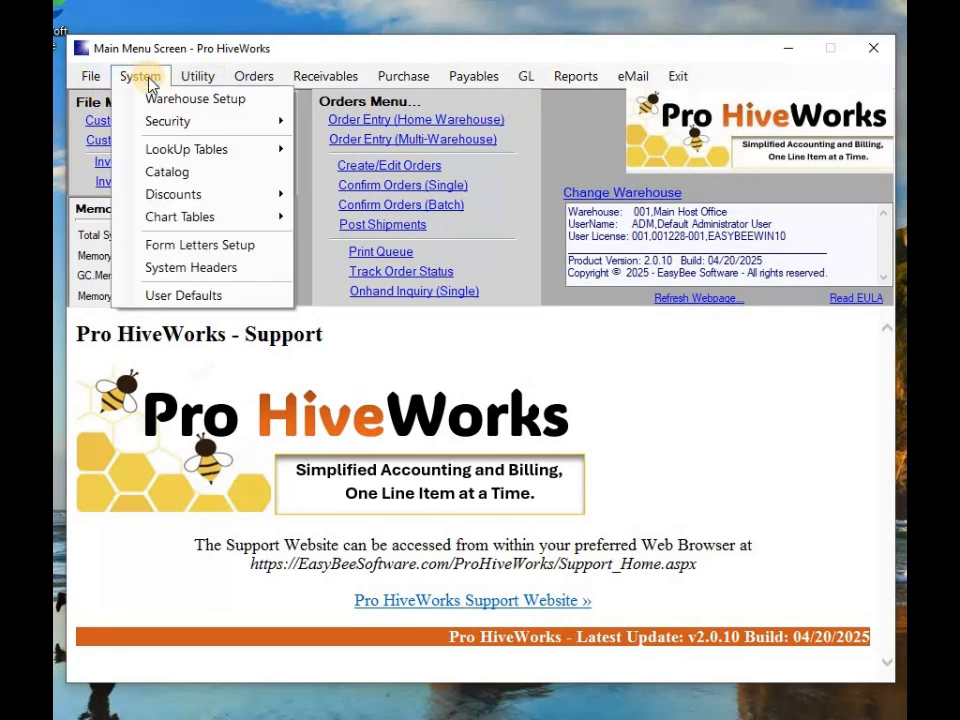
click(196, 78)
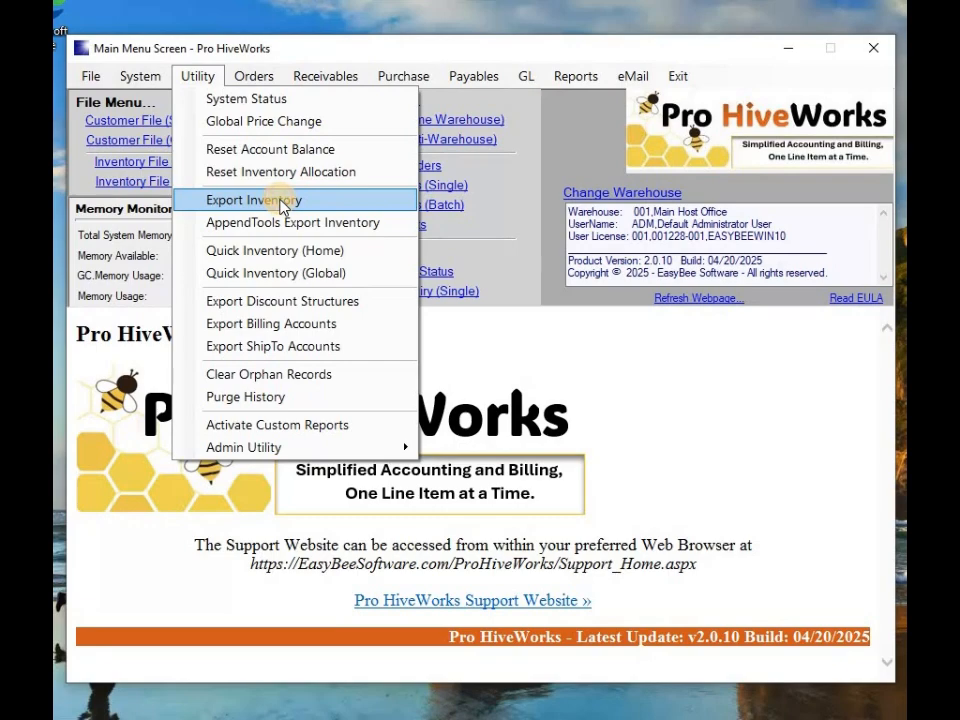
click(281, 202)
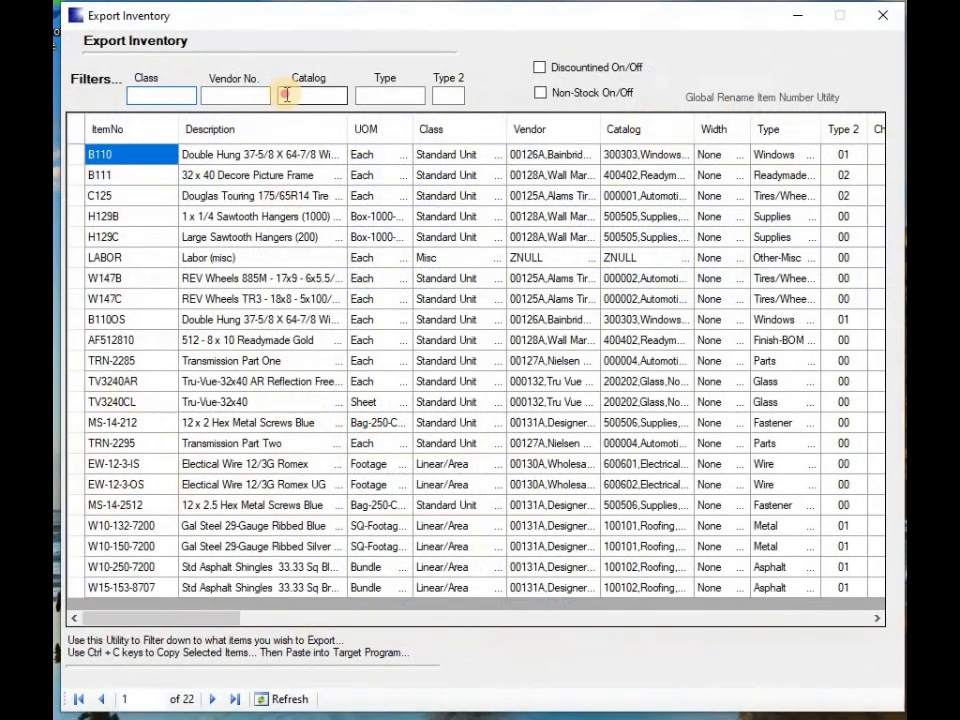
click(285, 95)
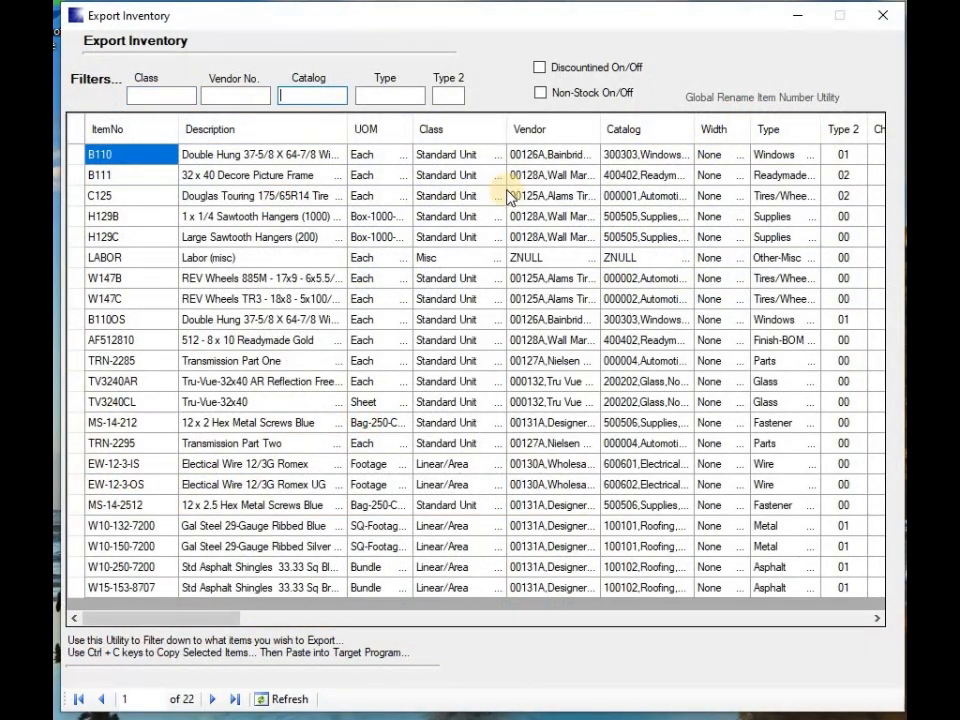
click(629, 131)
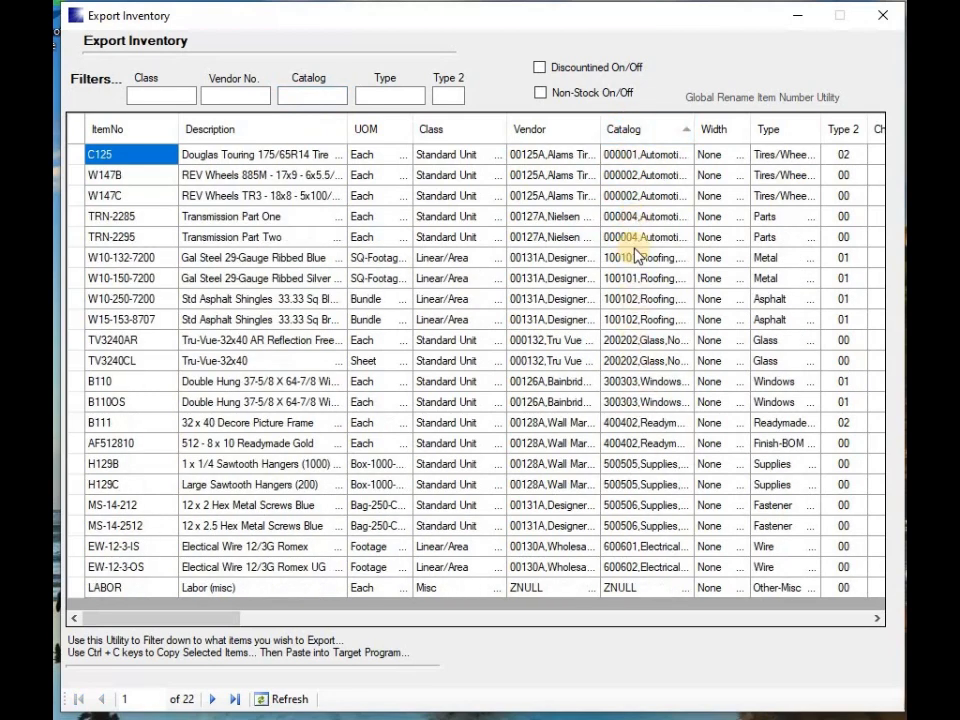
click(298, 95)
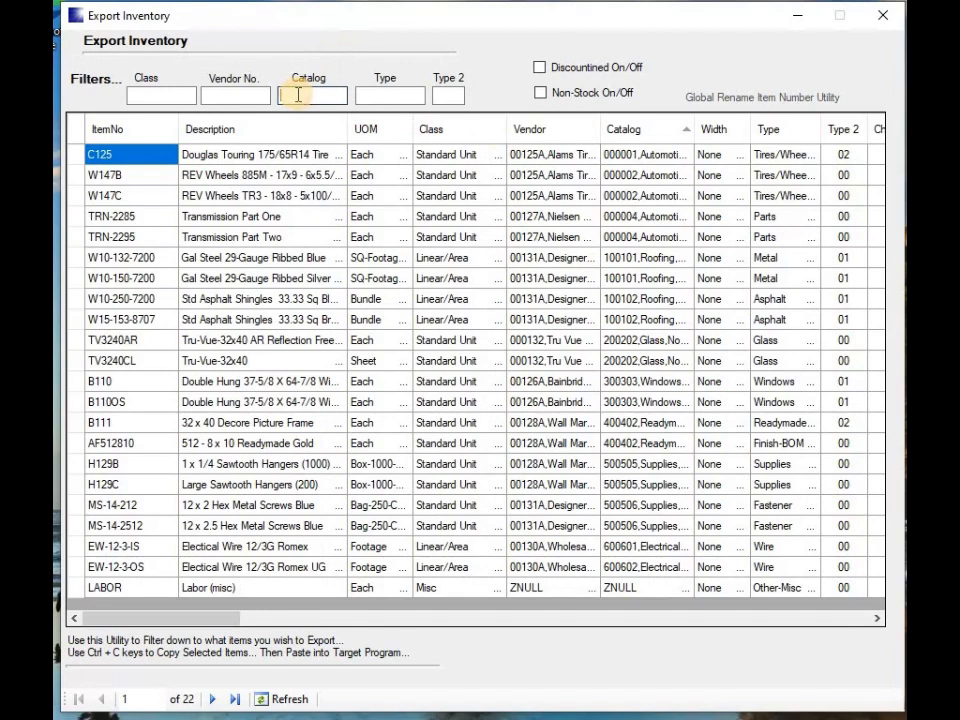
text(100)
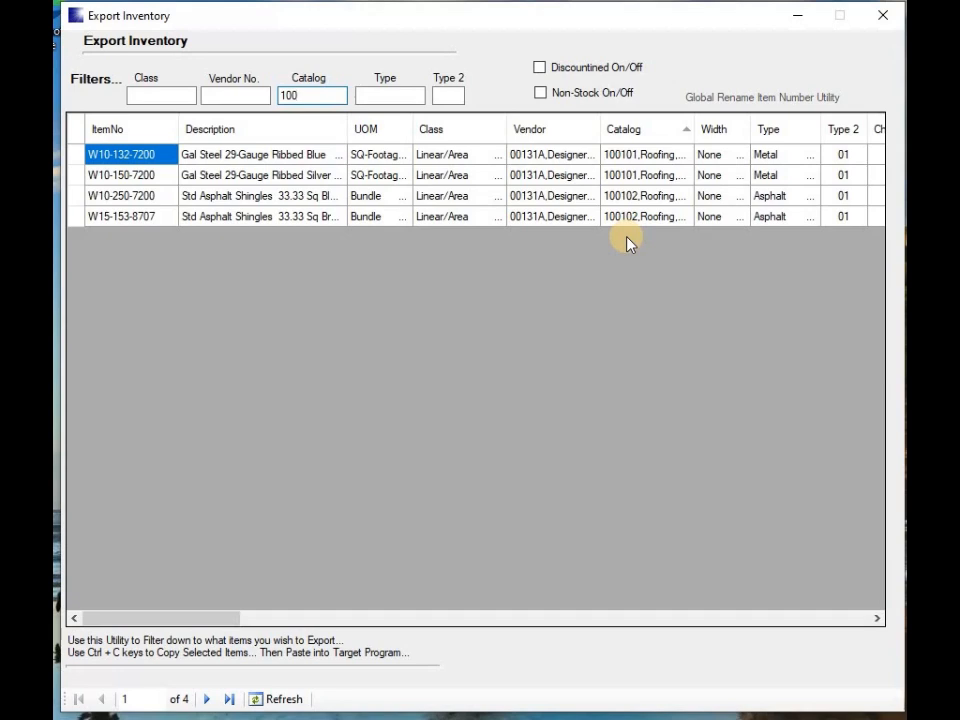
click(882, 16)
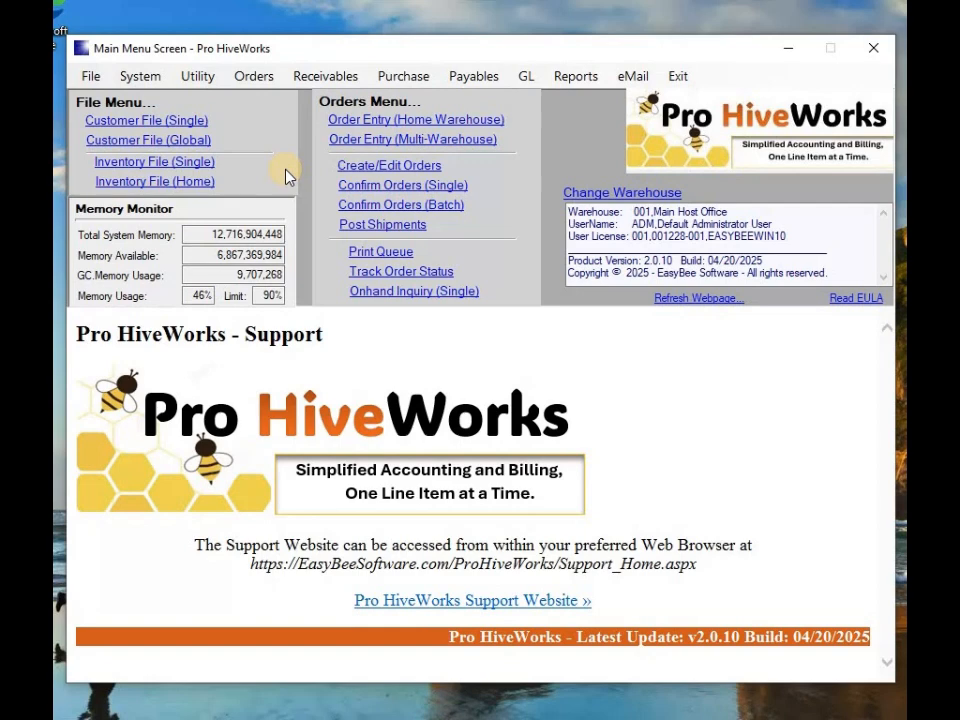
Review the vendor, catalog and quantity-break details of the Global Discounts record, and close the window.
click(196, 80)
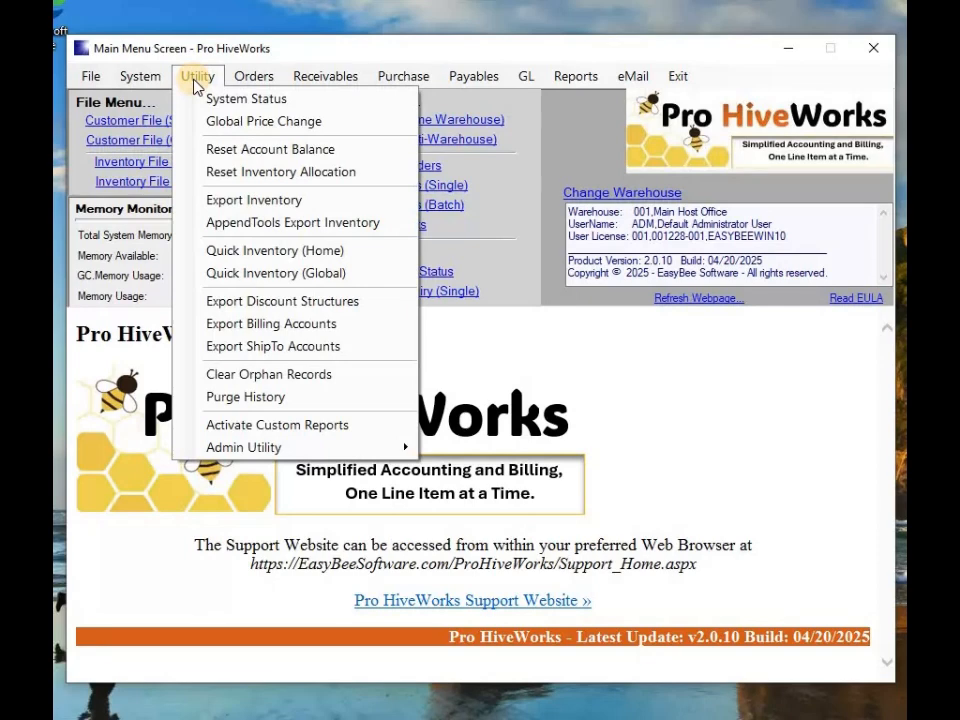
mouse_move(155, 85)
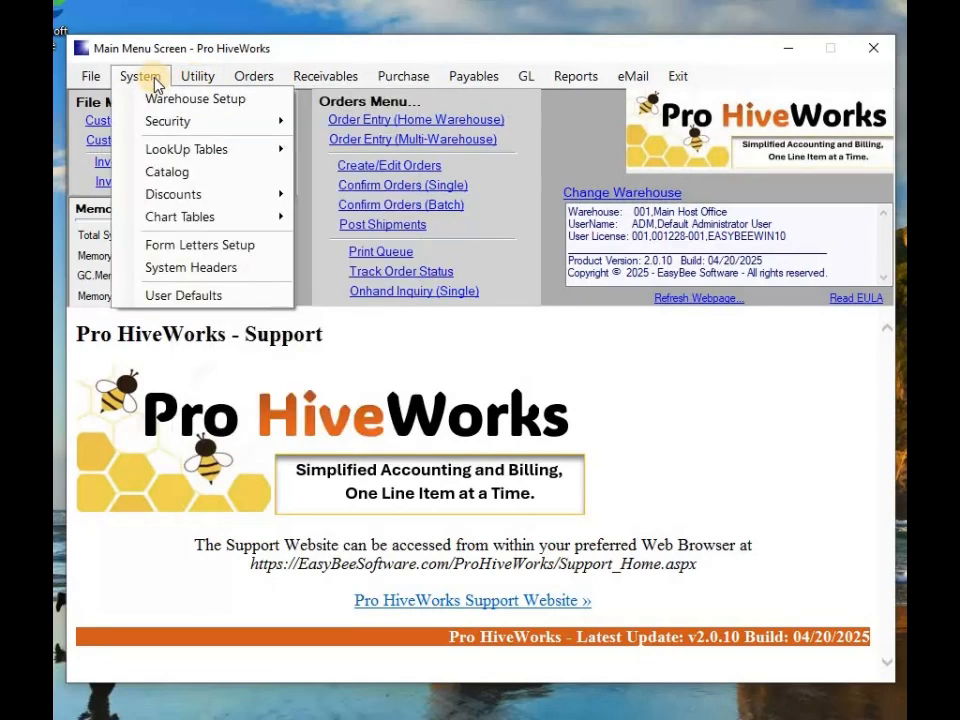
mouse_move(195, 79)
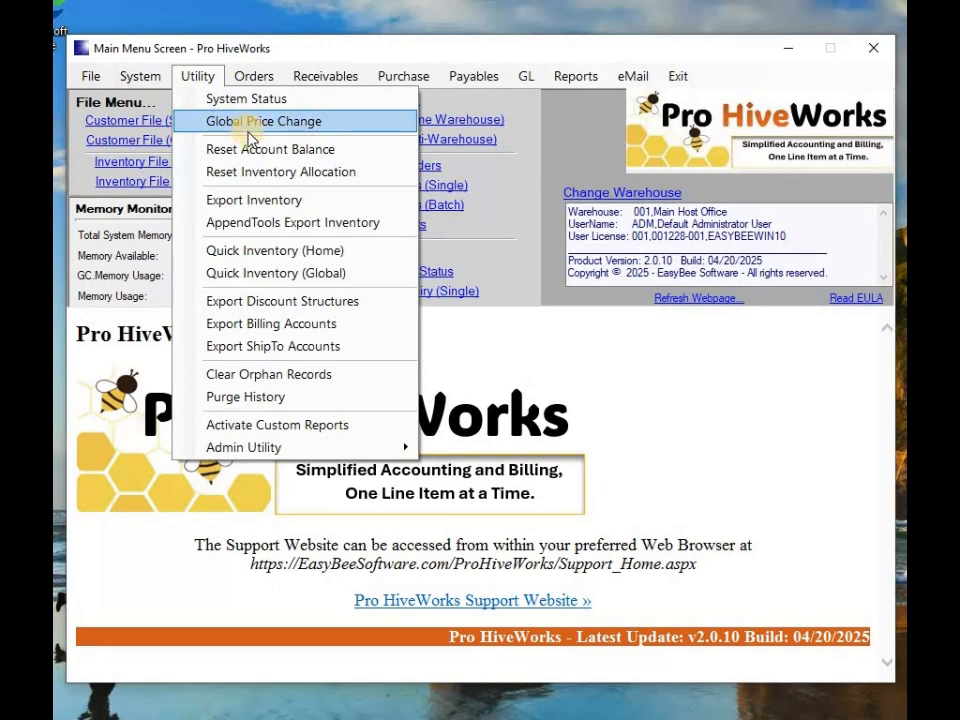
mouse_move(128, 74)
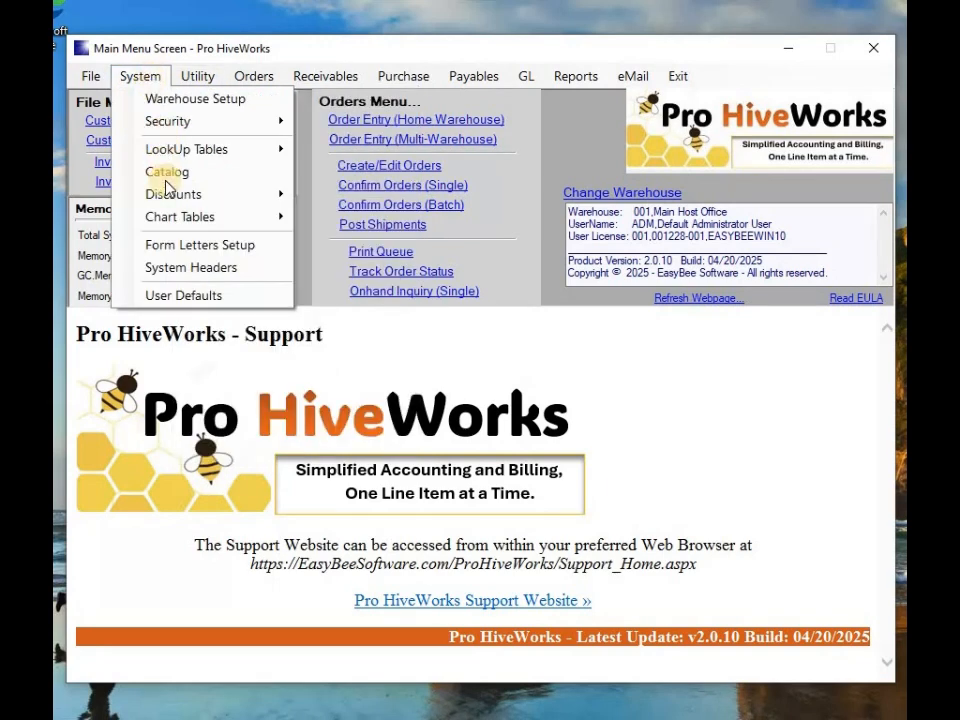
mouse_move(175, 195)
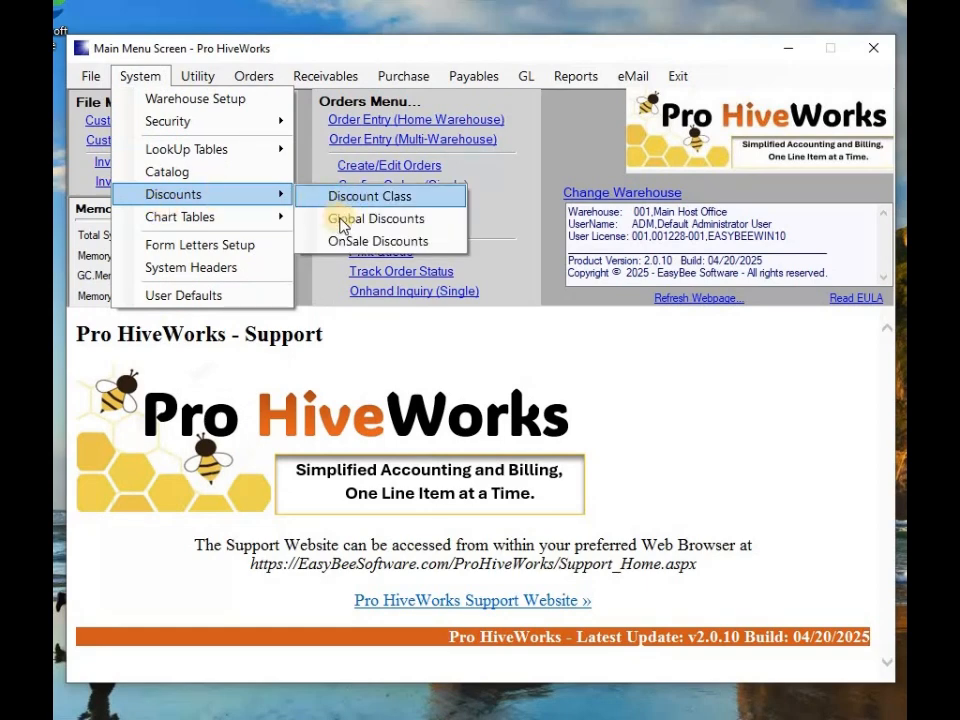
click(360, 220)
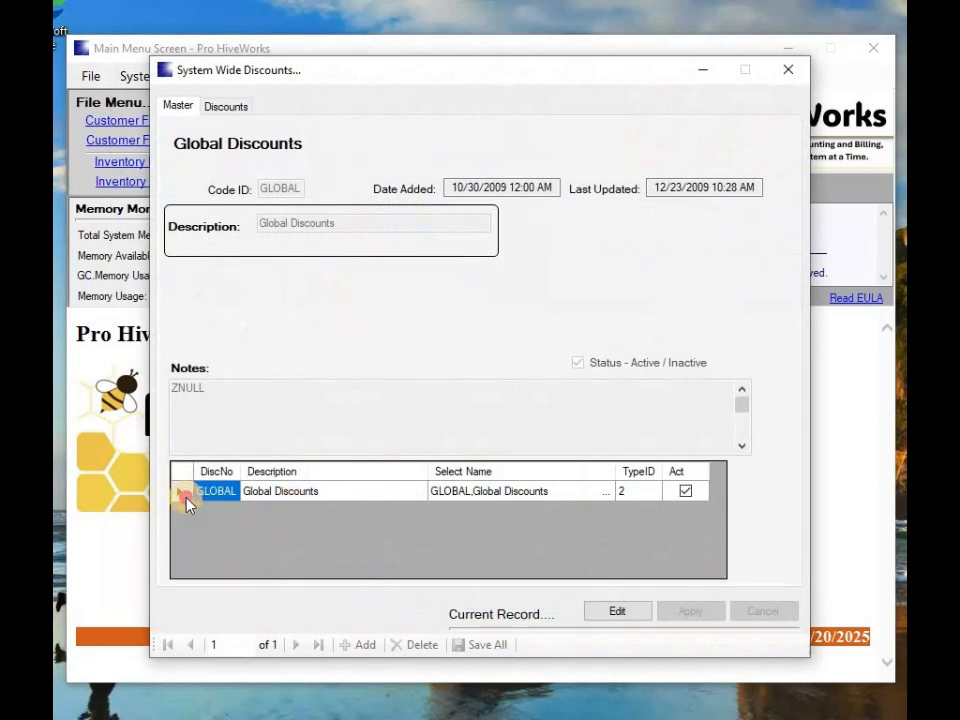
click(183, 493)
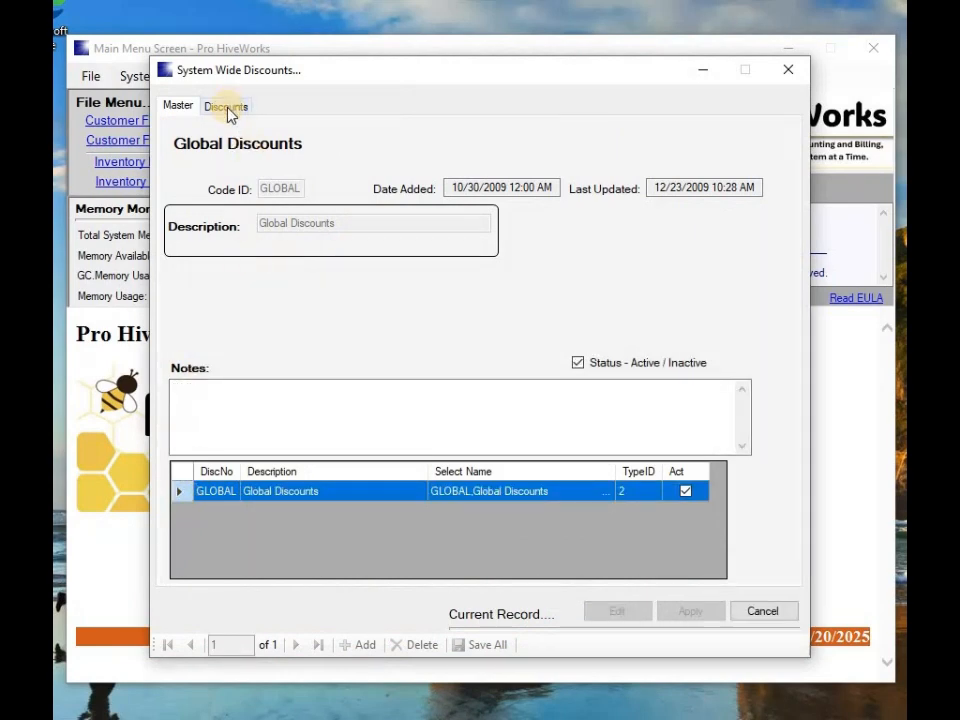
click(228, 108)
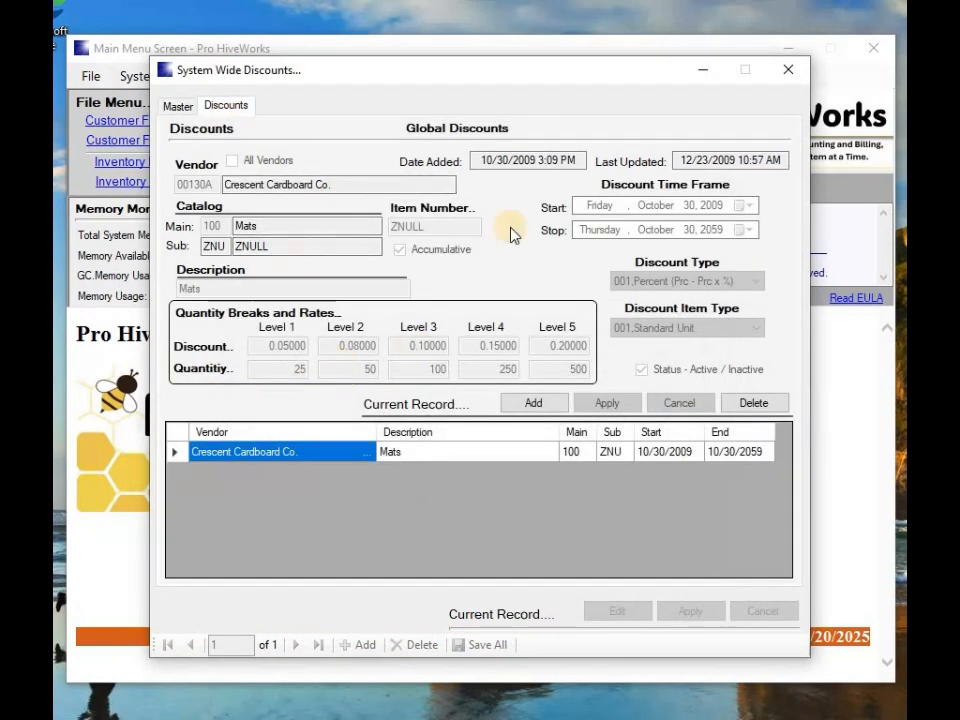
click(786, 74)
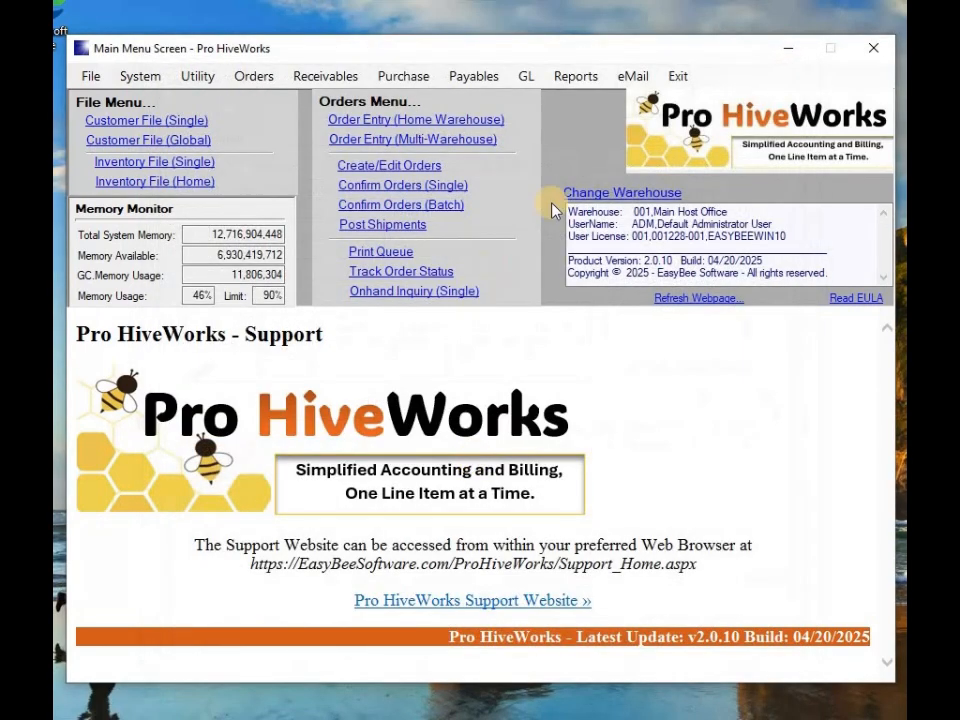
Open the Inventory Usage Report, set its main catalog to 100 Roofing, and close the report without building it.
click(596, 84)
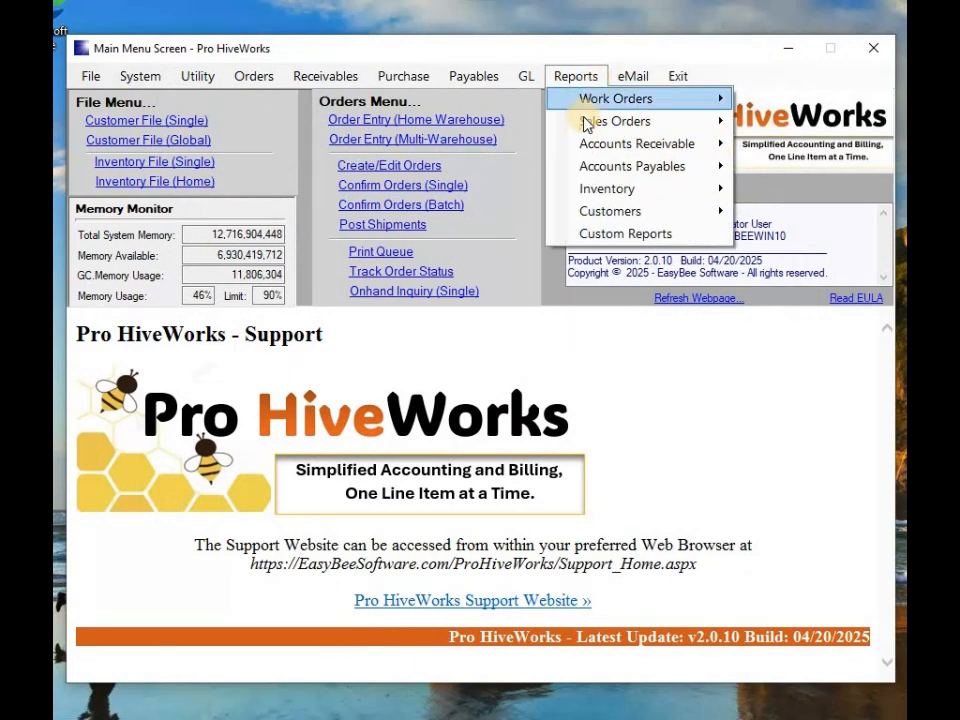
mouse_move(593, 152)
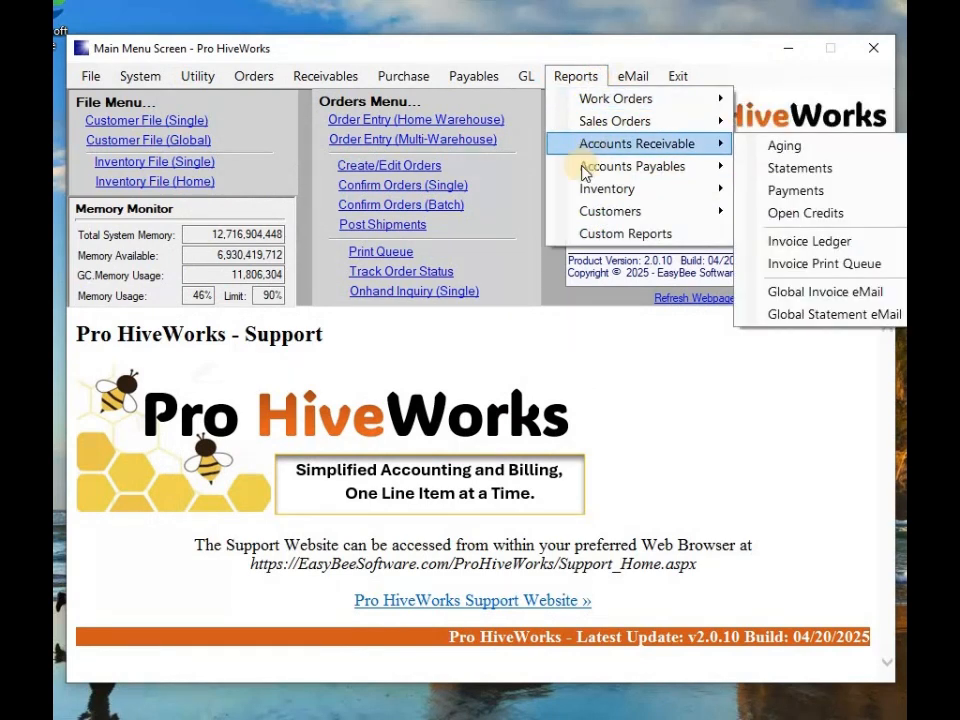
mouse_move(585, 194)
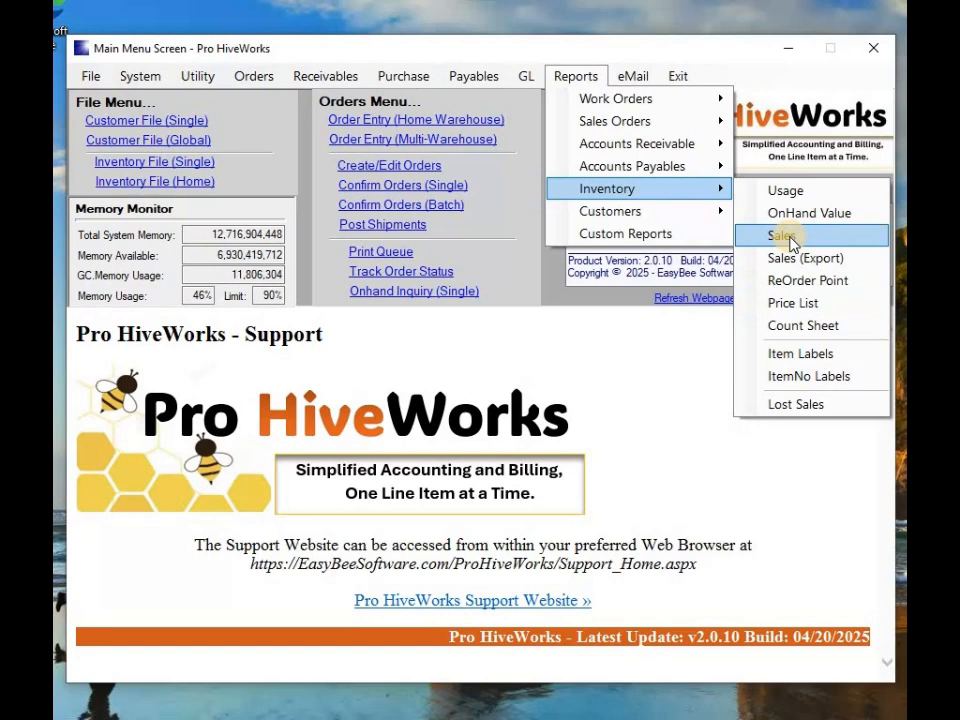
click(789, 191)
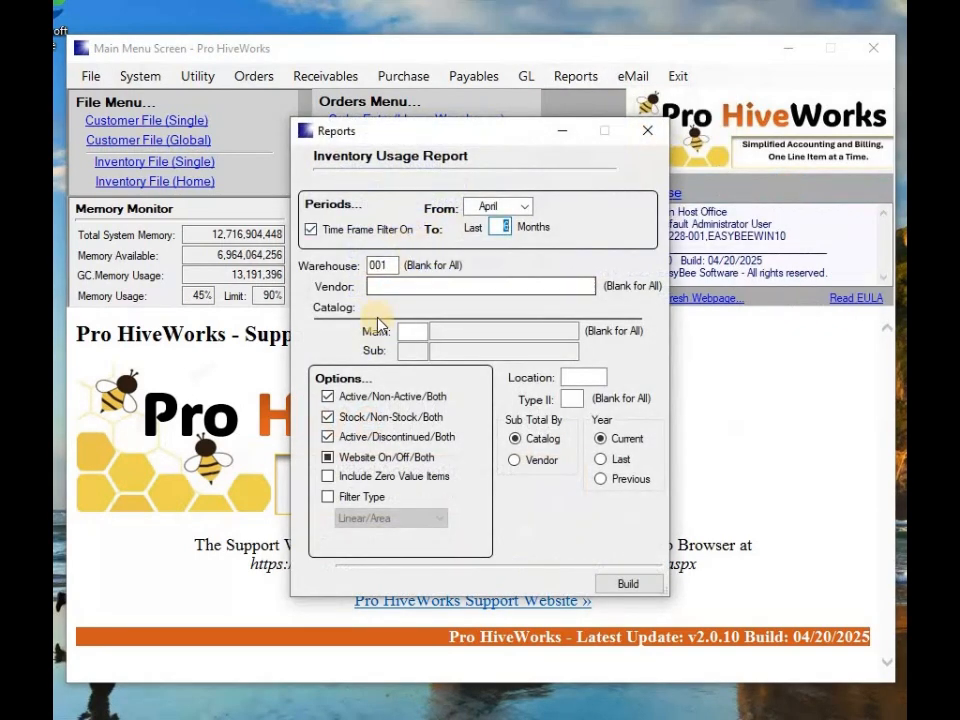
click(408, 332)
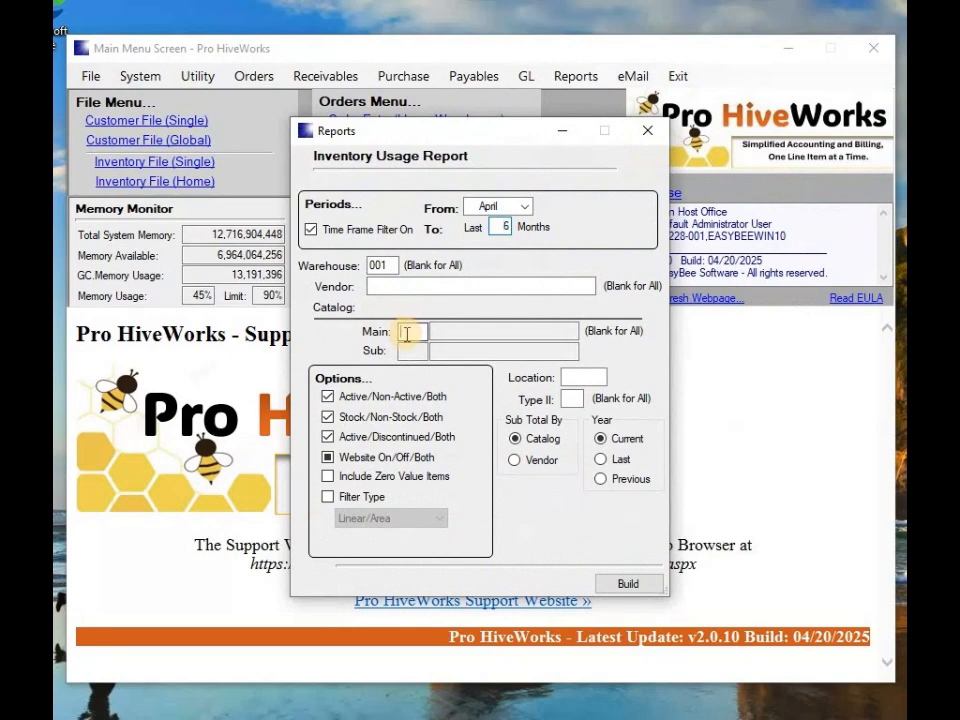
text(100)
key(Tab)
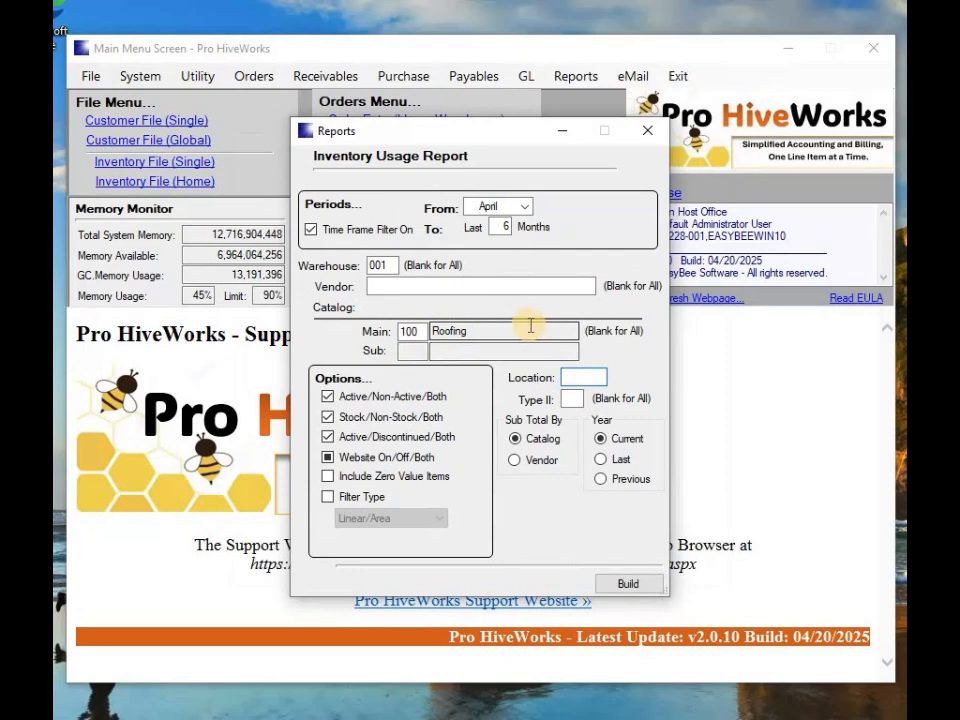
click(650, 133)
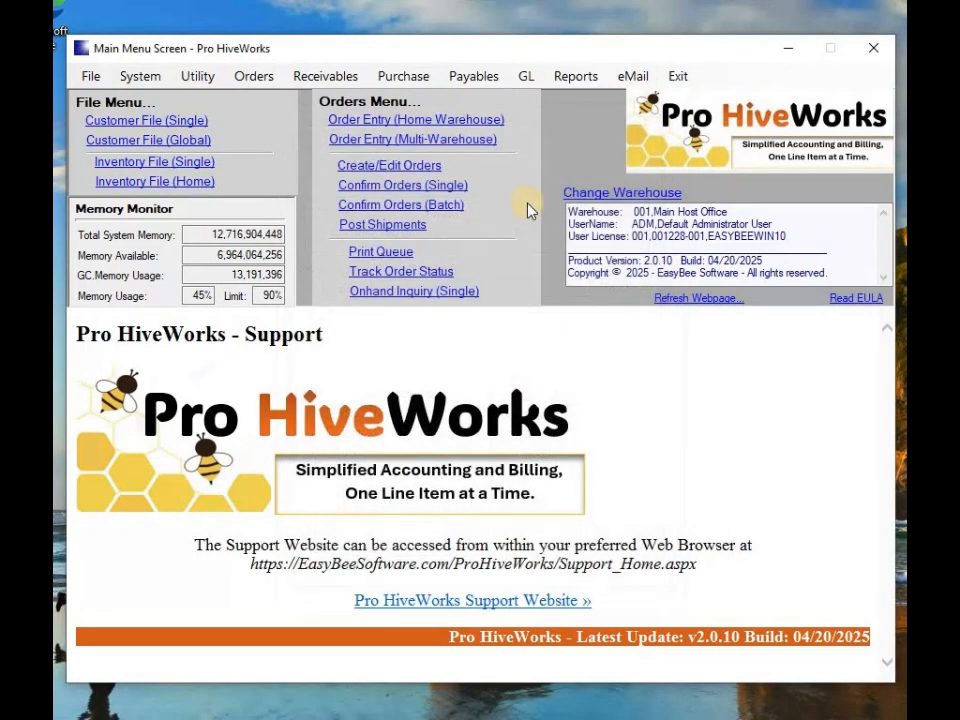